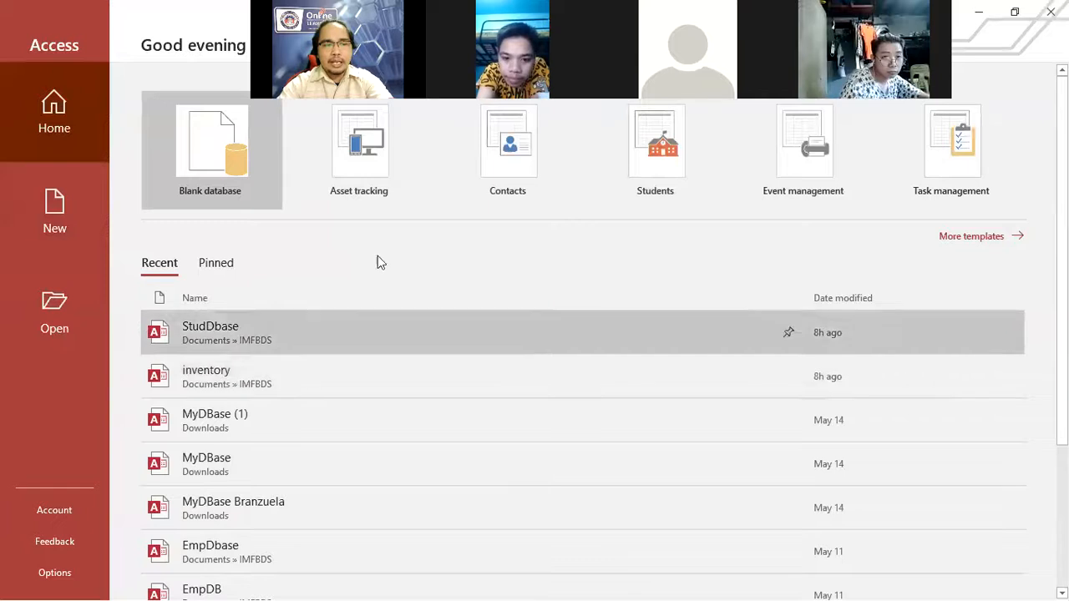
Open the StudDbase database and delete its some_info query
left_click(283, 332)
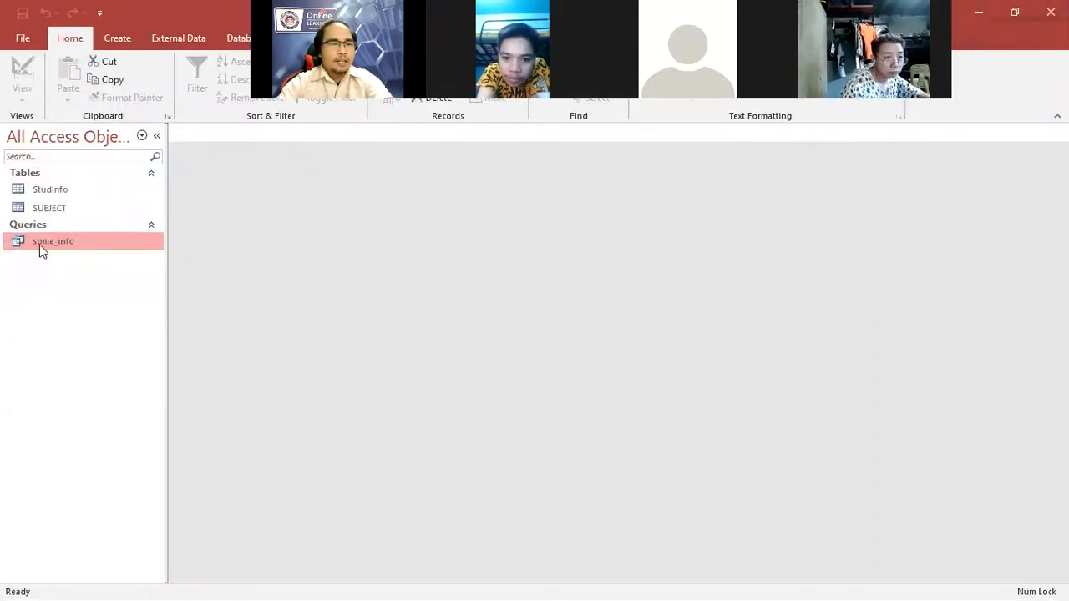
right_click(83, 251)
left_click(131, 351)
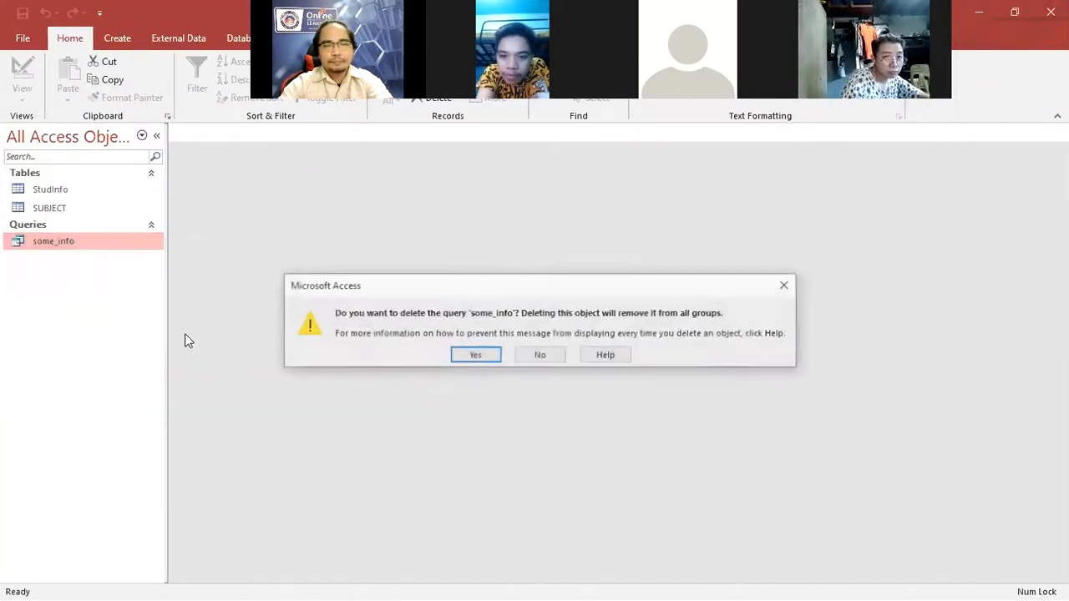
left_click(500, 357)
Open the StudInfo table in Datasheet view
left_click(84, 205)
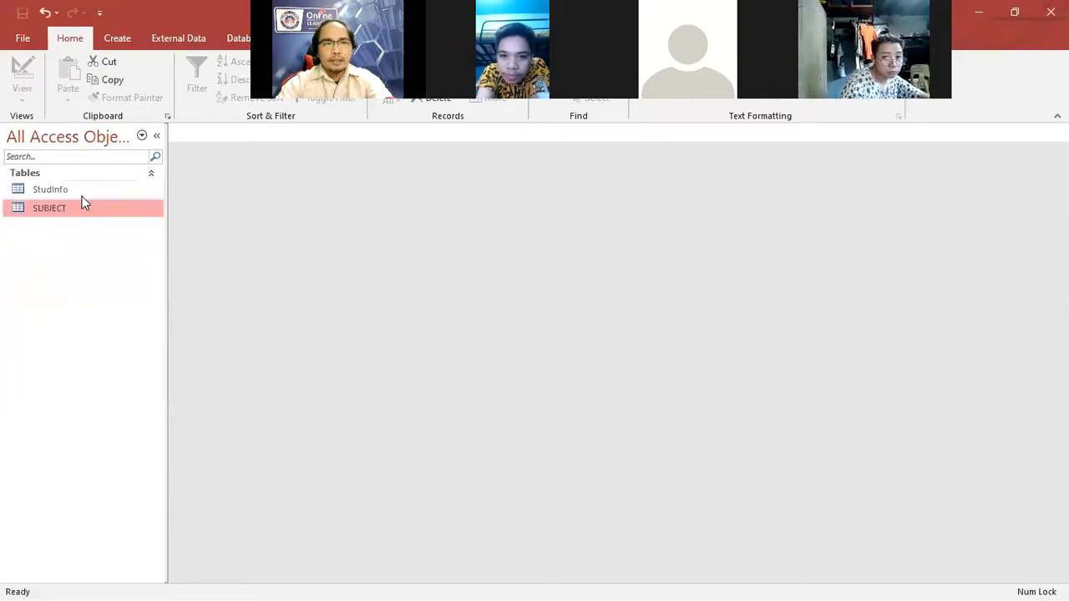
left_click(124, 176)
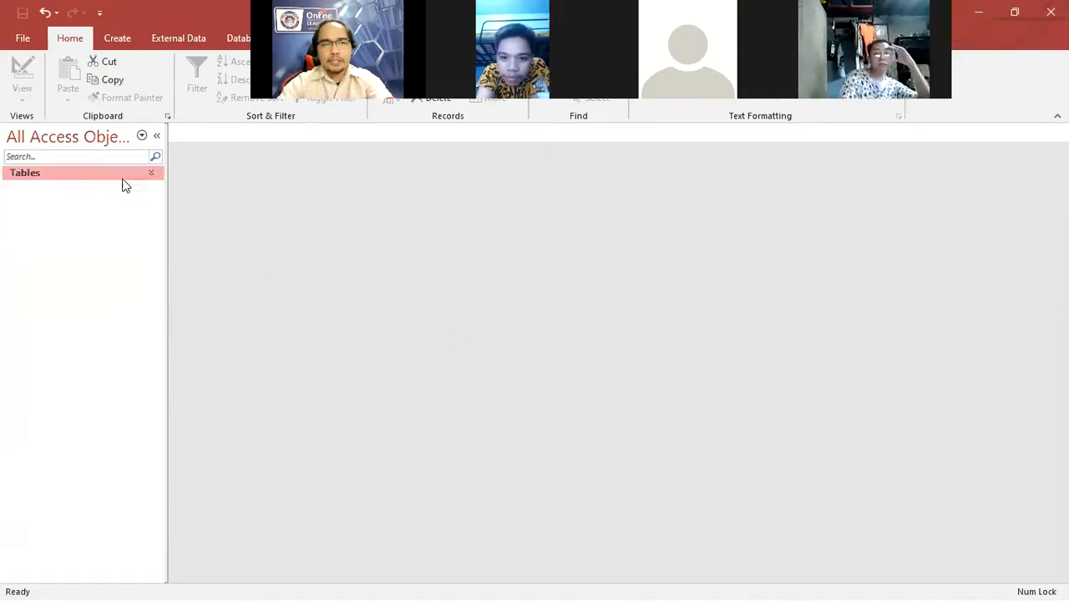
left_click(139, 176)
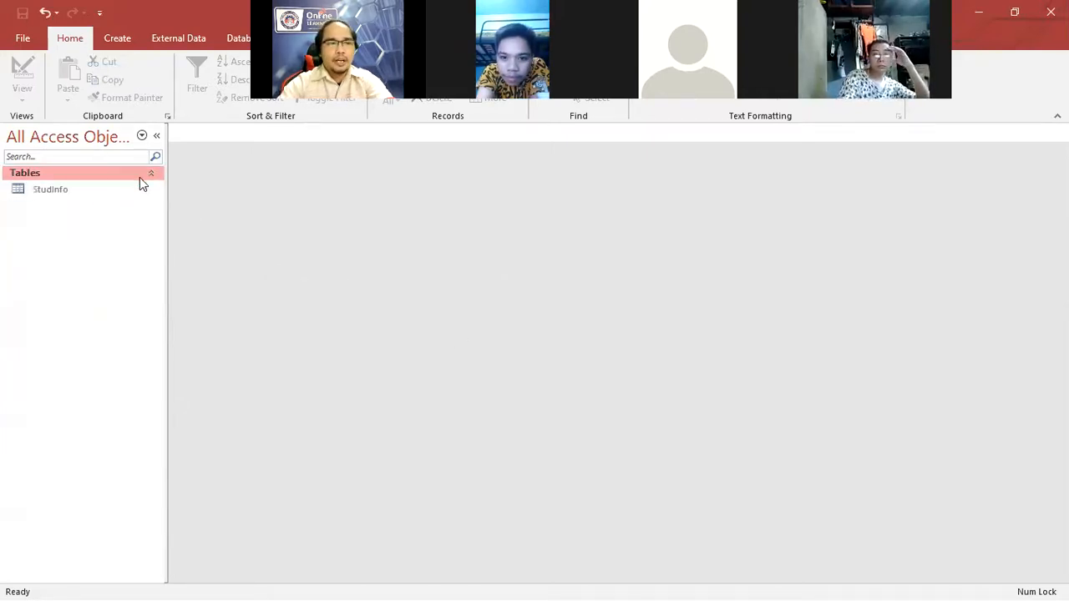
left_click(87, 194)
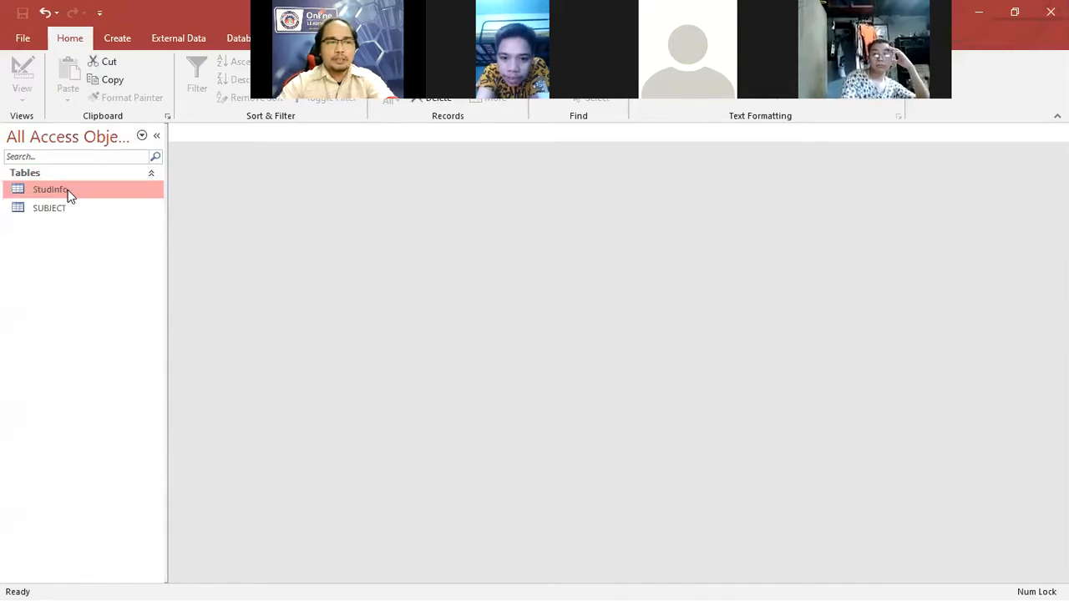
double_click(83, 191)
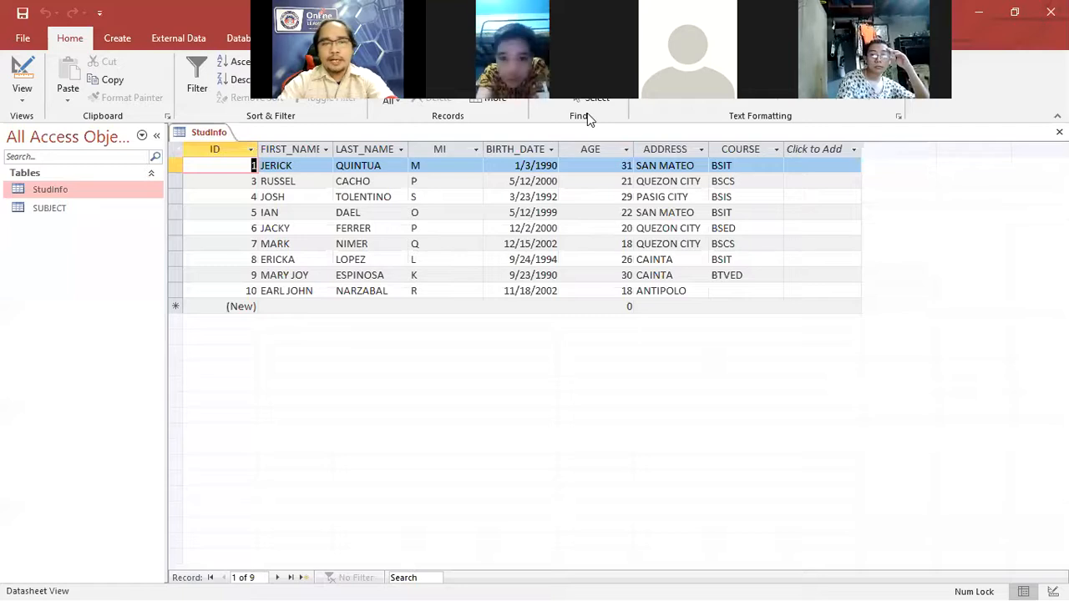
Examine the ID, FIRST_NAME and LAST_NAME columns of the StudInfo table
left_click(239, 147)
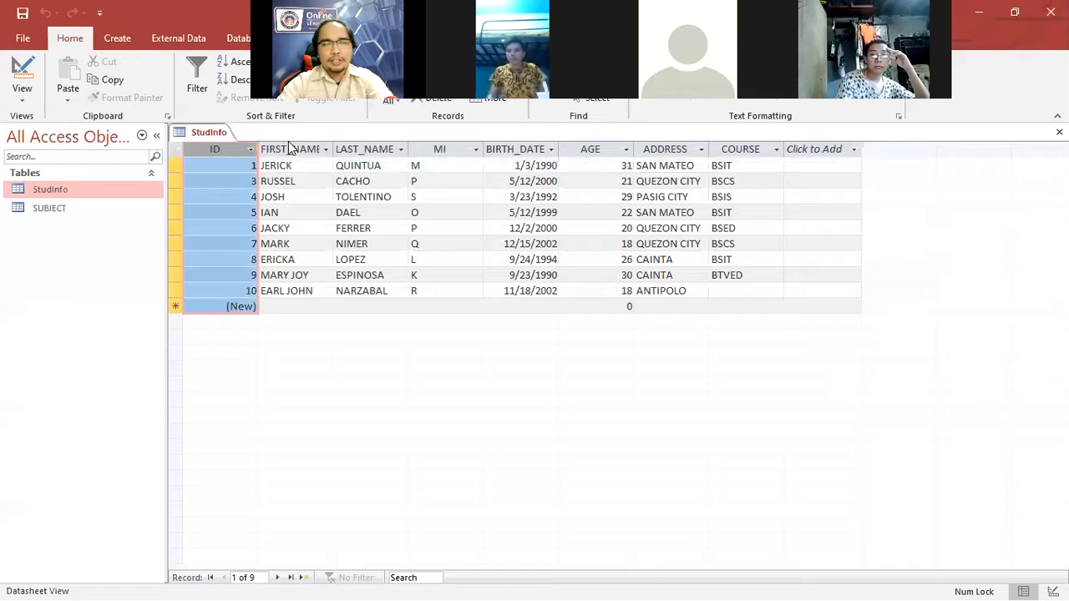
left_click(281, 148)
left_click(226, 147)
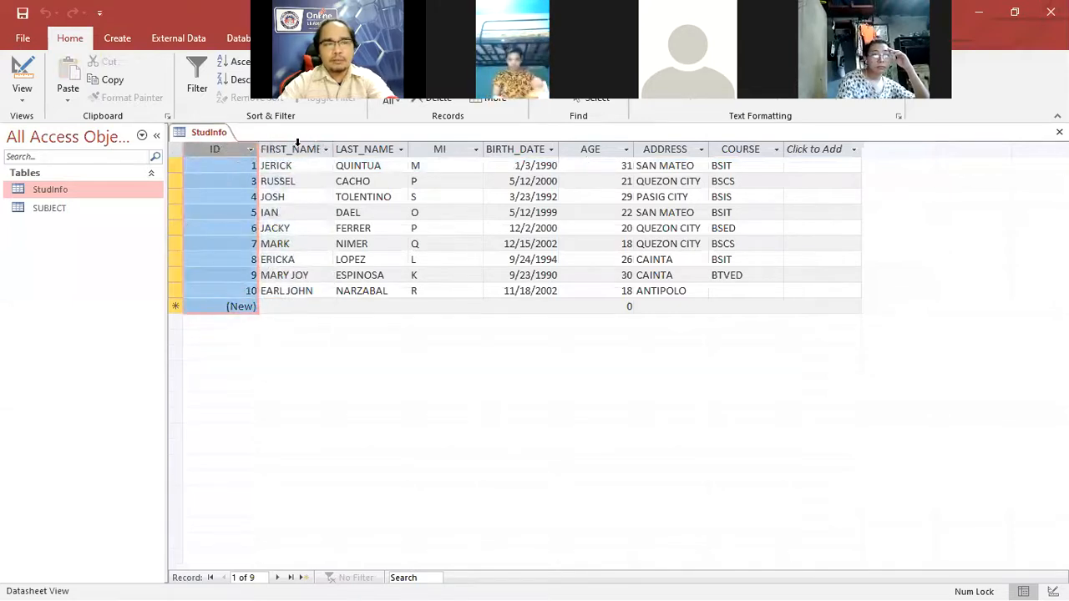
left_click(310, 147)
left_click(374, 147)
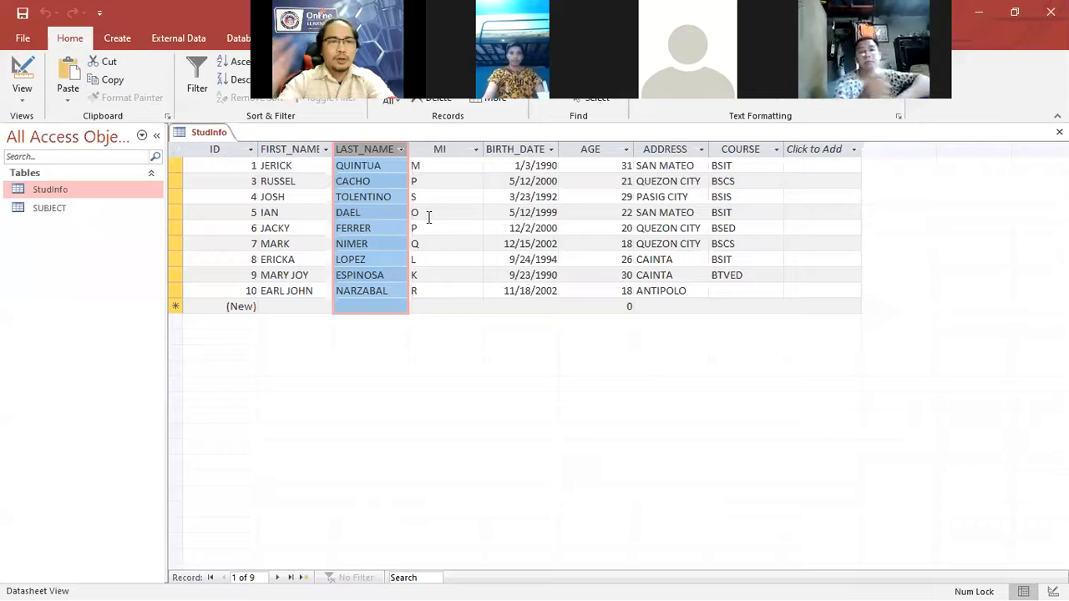
Create a new query in Design view and add the StudInfo table to it
left_click(129, 42)
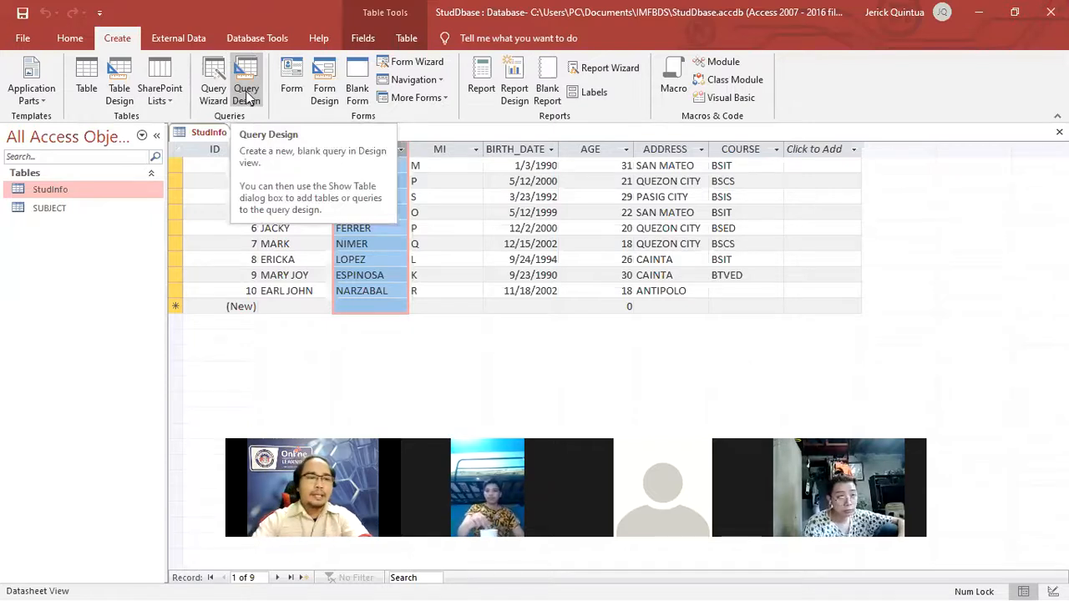
left_click(246, 94)
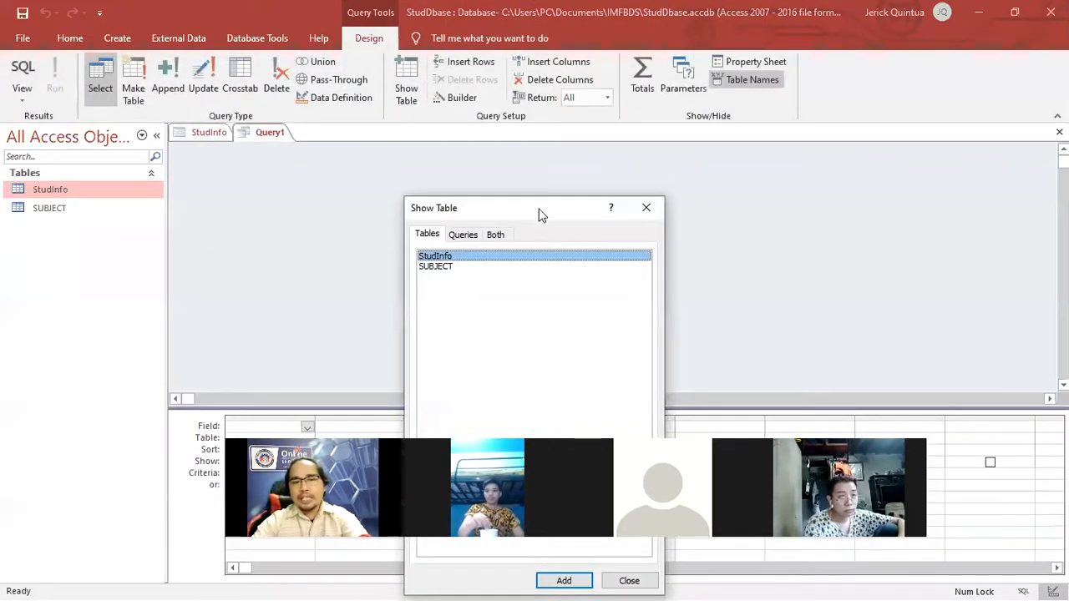
left_click_drag(547, 215, 622, 95)
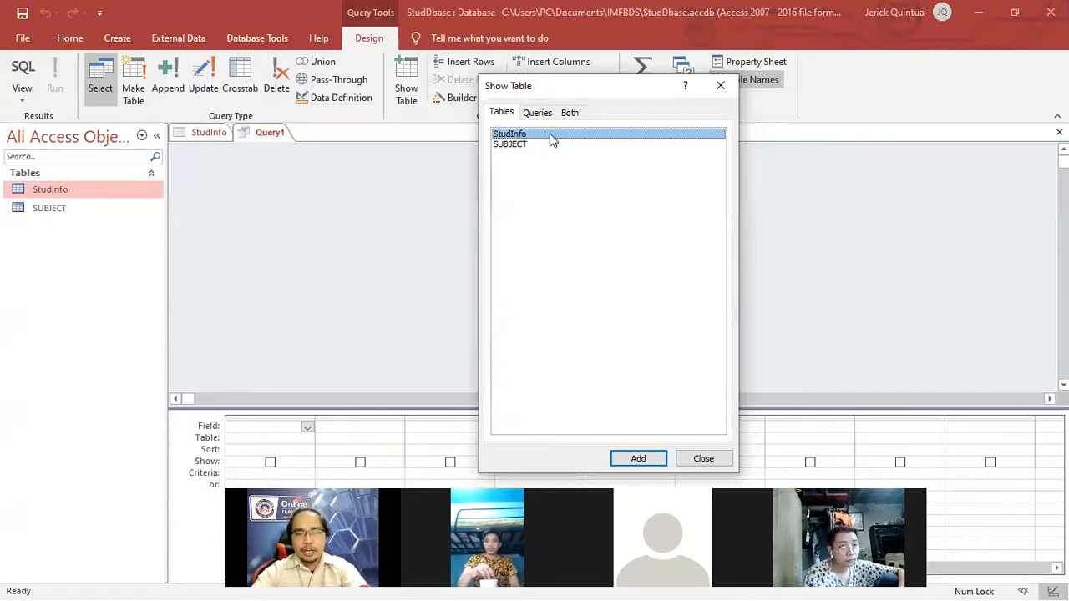
left_click(641, 460)
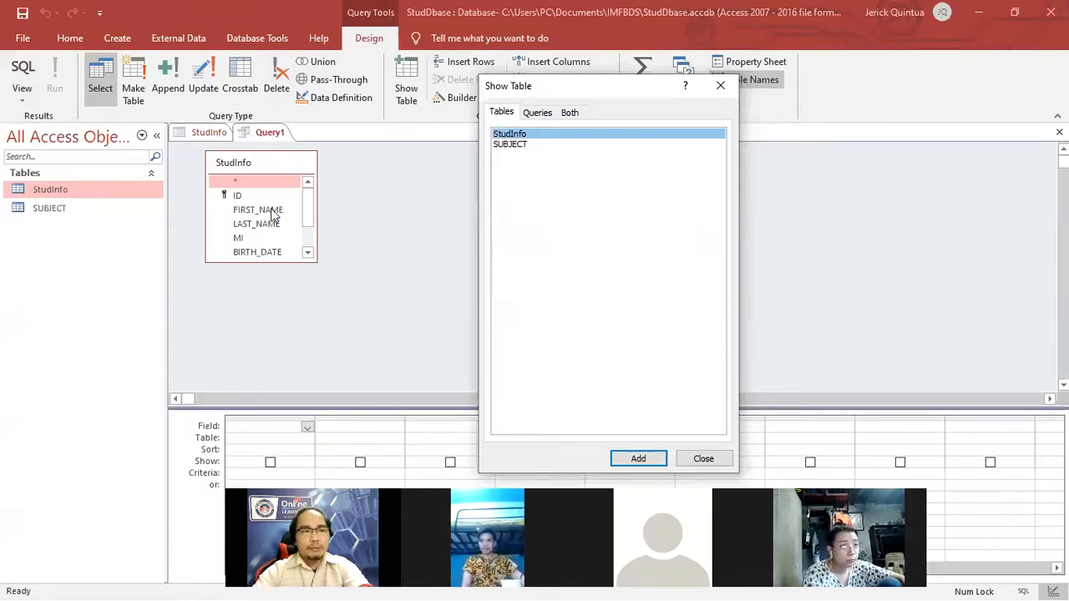
left_click(704, 460)
Enlarge and reposition the StudInfo field list to show all fields, and add the ID field to the design grid
left_click_drag(281, 261, 281, 342)
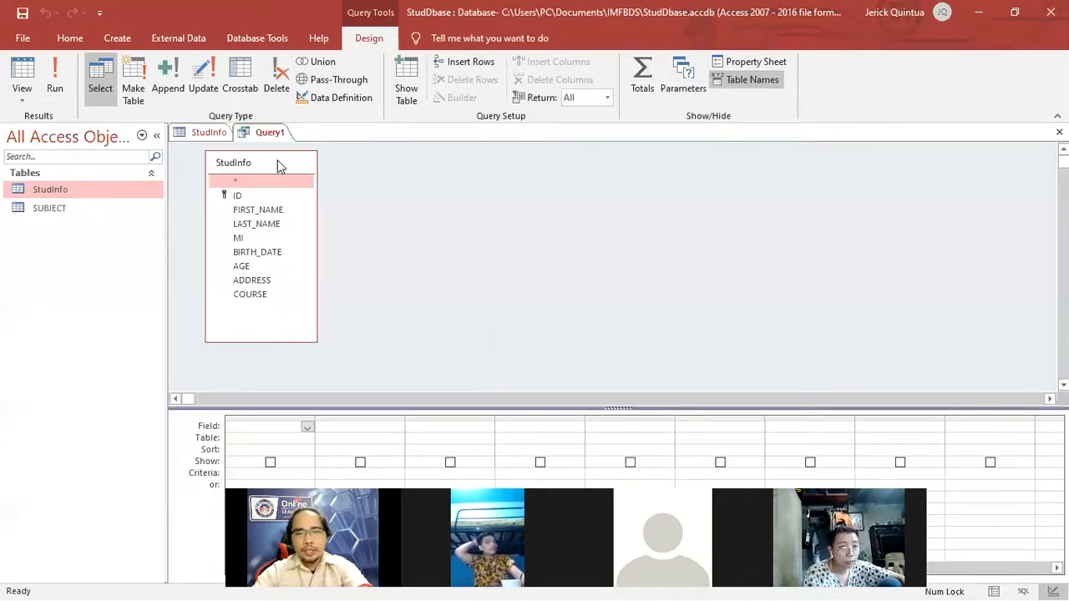
left_click_drag(279, 165, 398, 156)
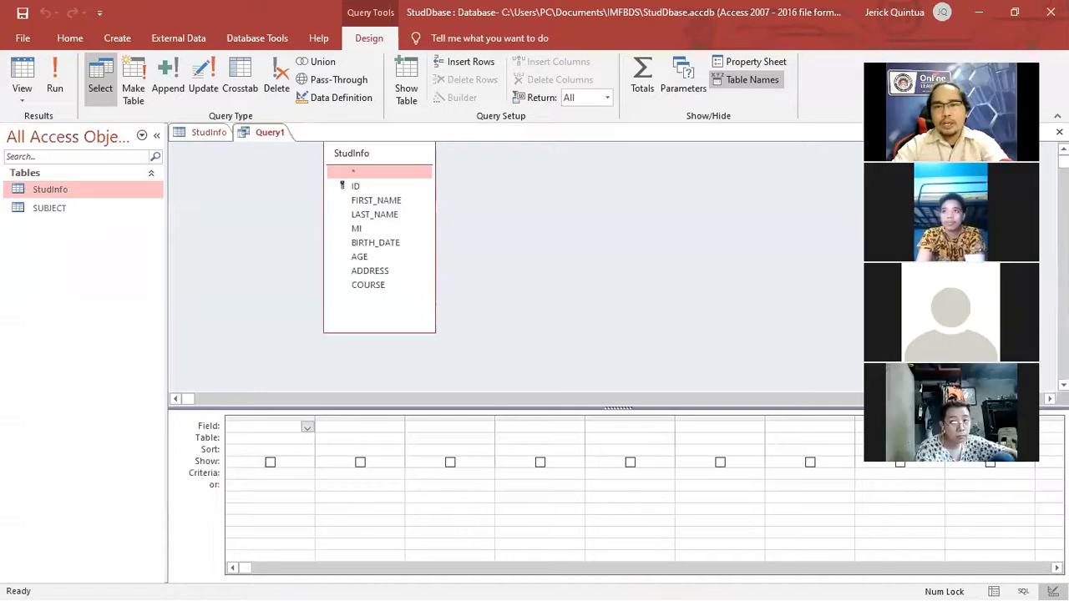
double_click(374, 187)
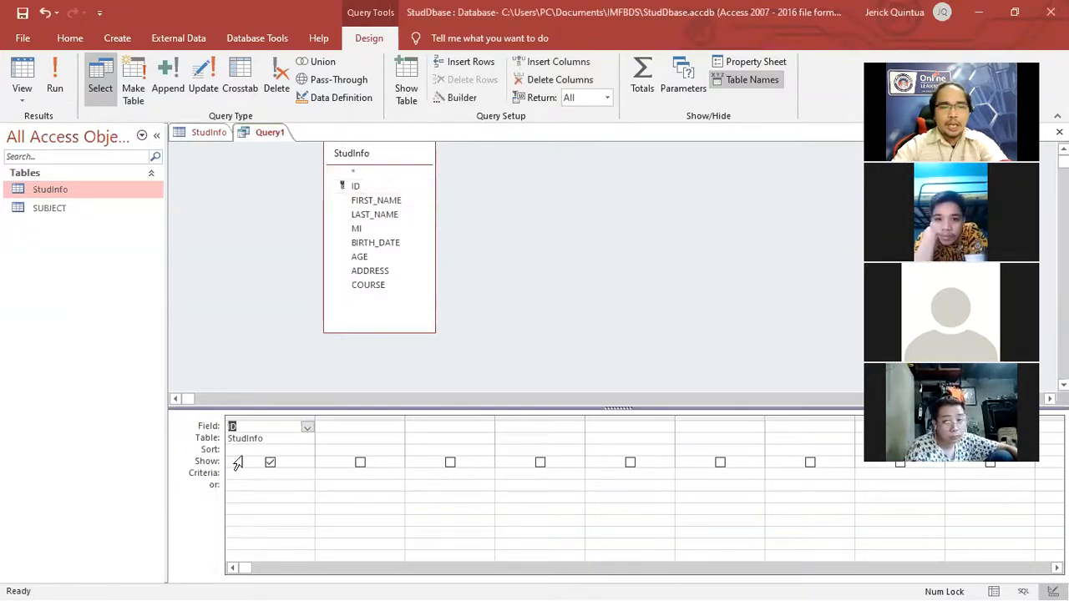
Inspect the ID column's field and table entries in the design grid, including the list of available fields
left_click_drag(275, 440, 215, 435)
left_click(231, 426)
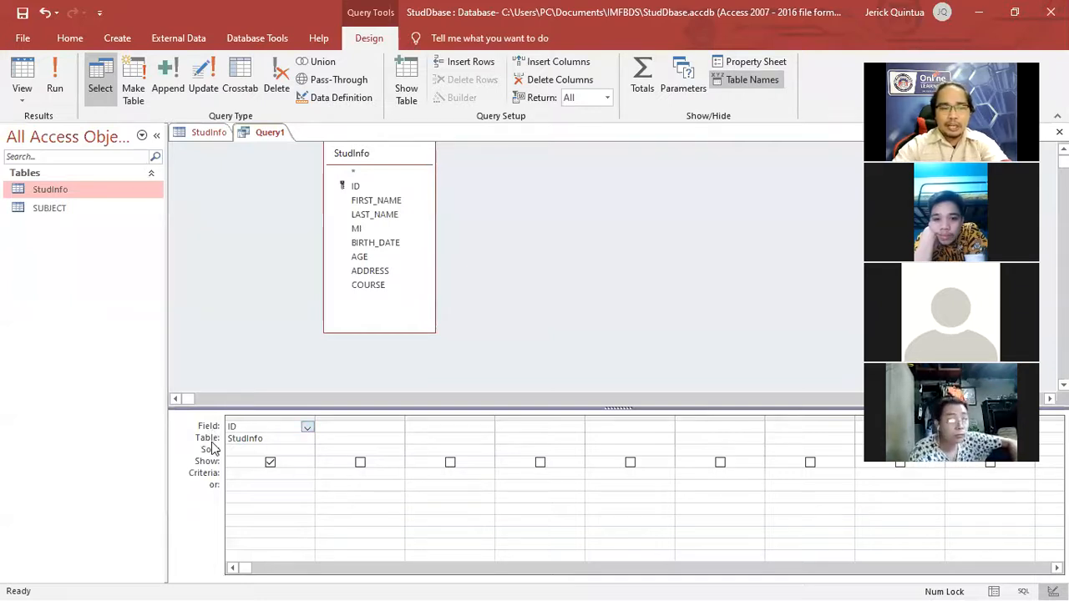
left_click(276, 440)
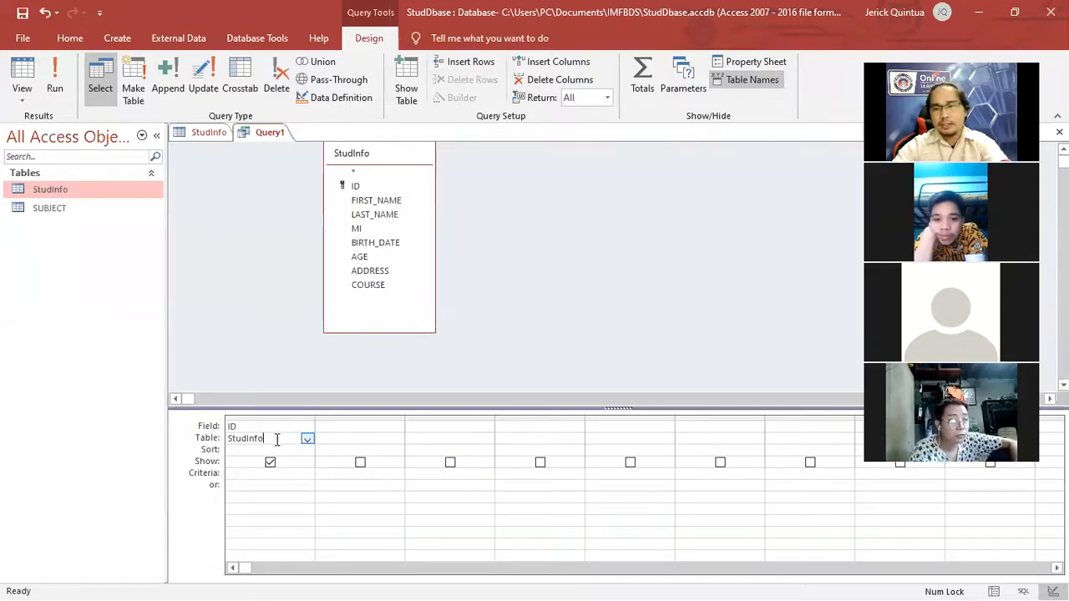
left_click_drag(277, 439, 210, 437)
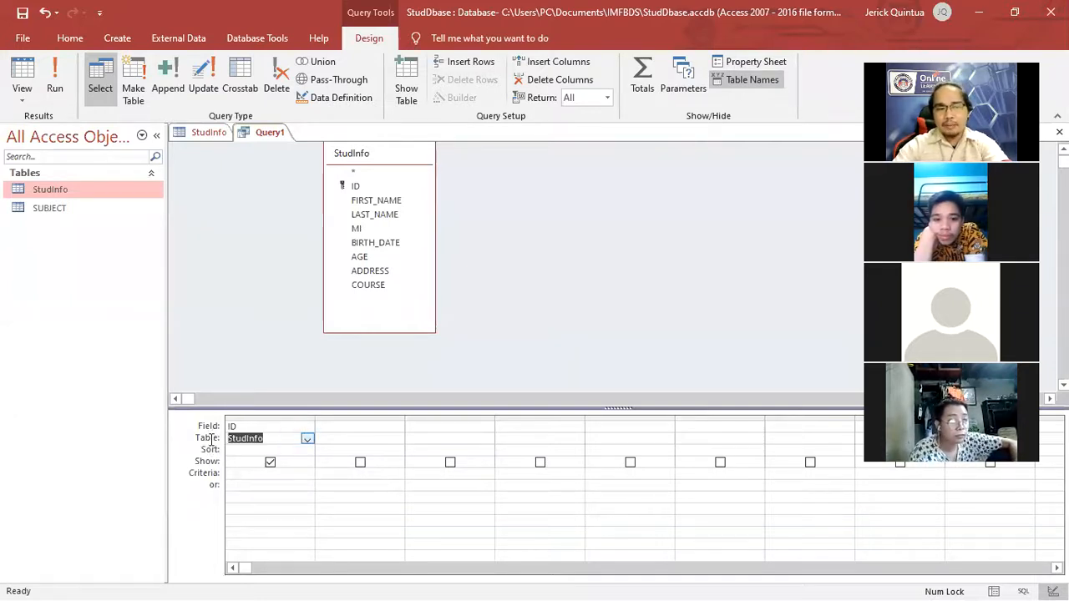
left_click(291, 426)
left_click(307, 428)
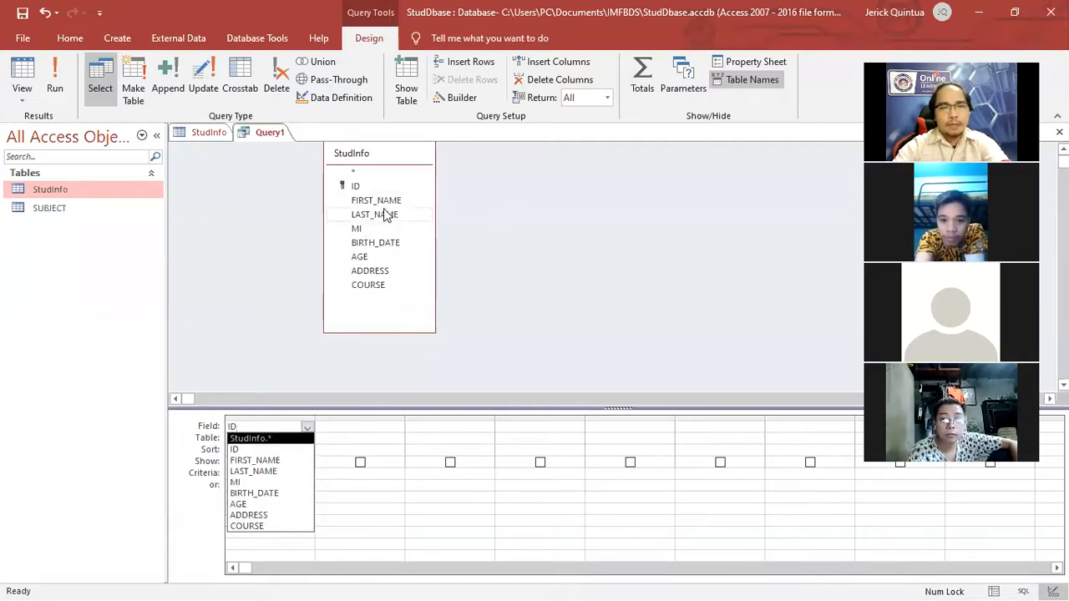
left_click(306, 427)
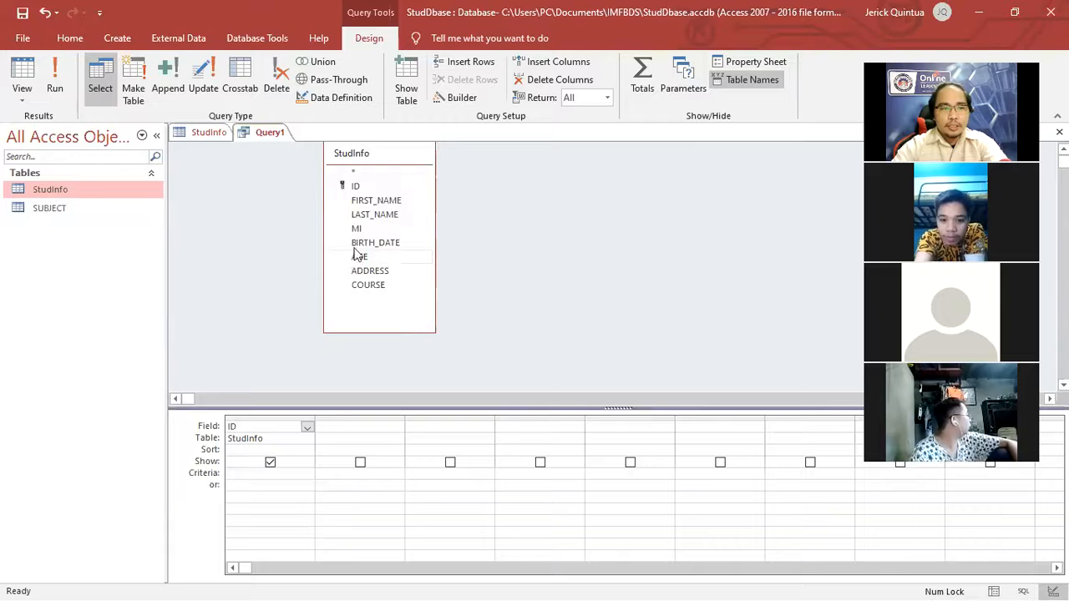
Add the FIRST_NAME and LAST_NAME fields to the query grid and shift the StudInfo field list fully into view
double_click(376, 202)
left_click(382, 440)
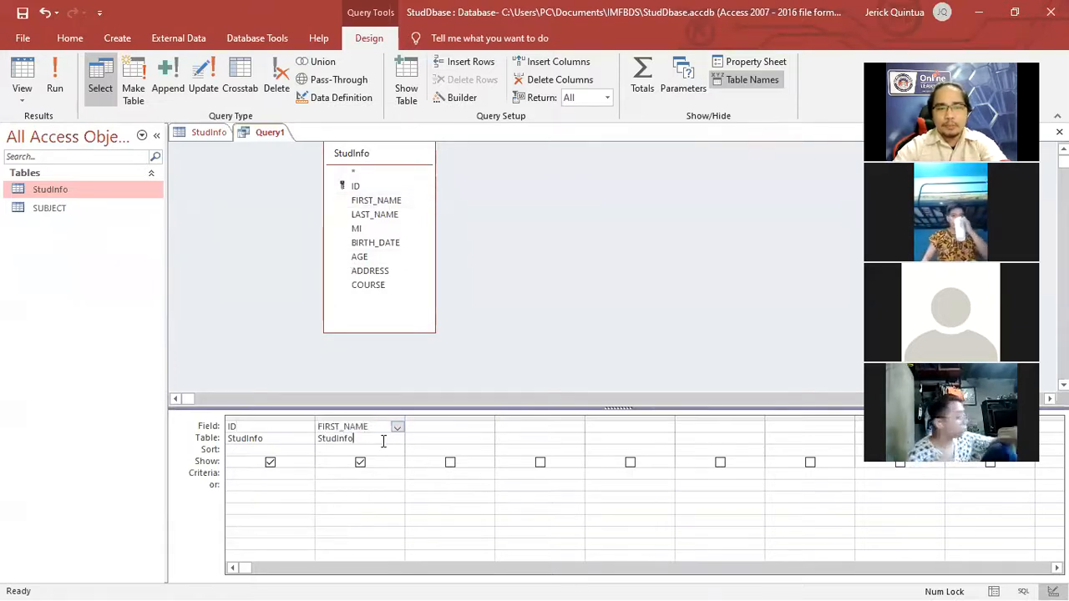
double_click(377, 215)
left_click(457, 440)
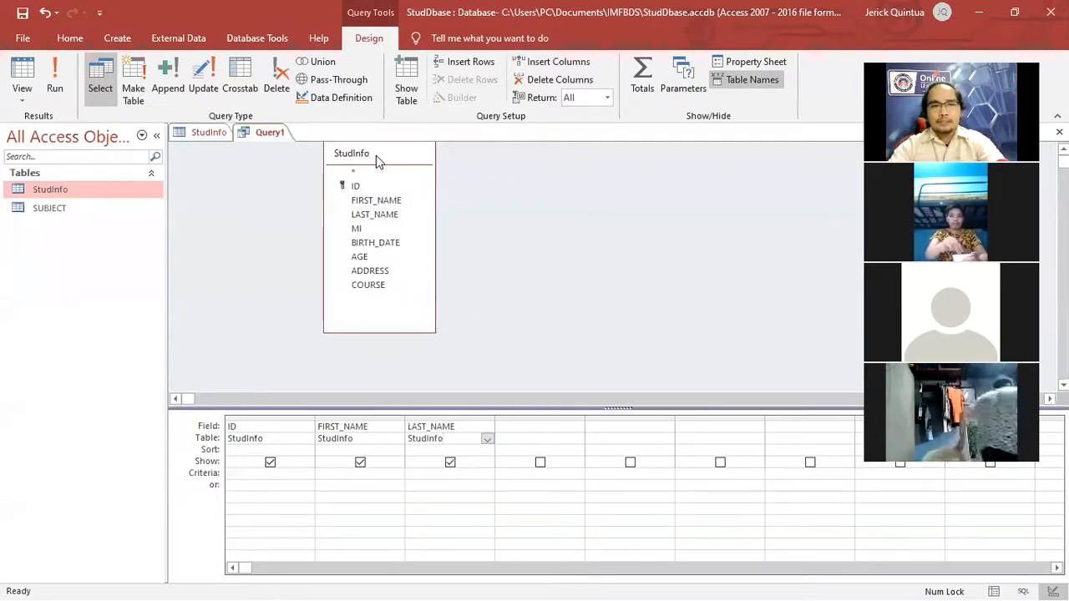
left_click_drag(392, 153, 432, 174)
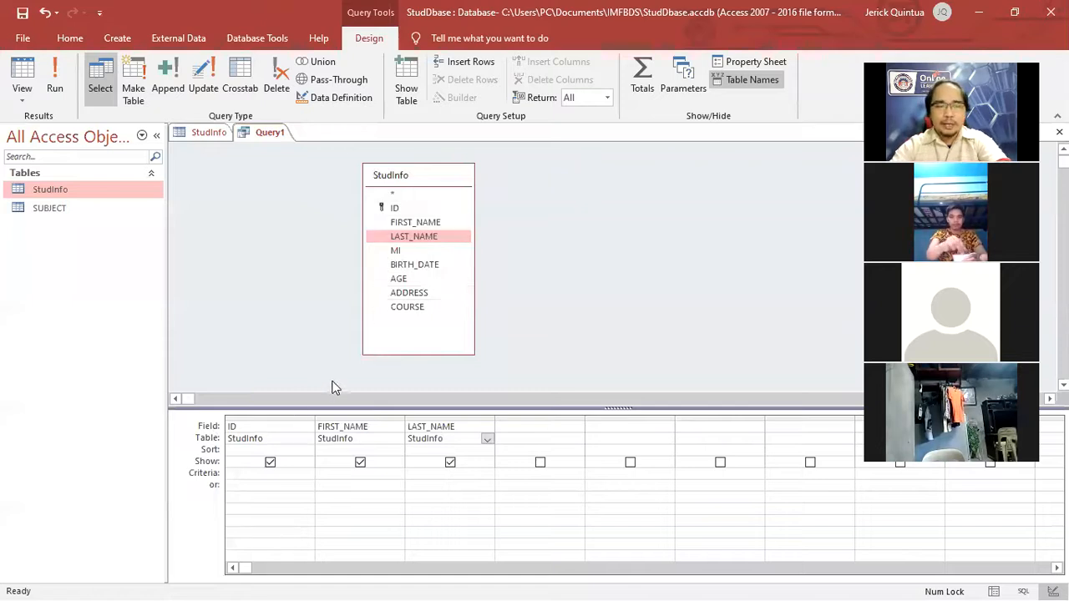
Check the ID, FIRST_NAME and LAST_NAME field entries in the grid and run the query
left_click(258, 426)
left_click(379, 426)
left_click(452, 426)
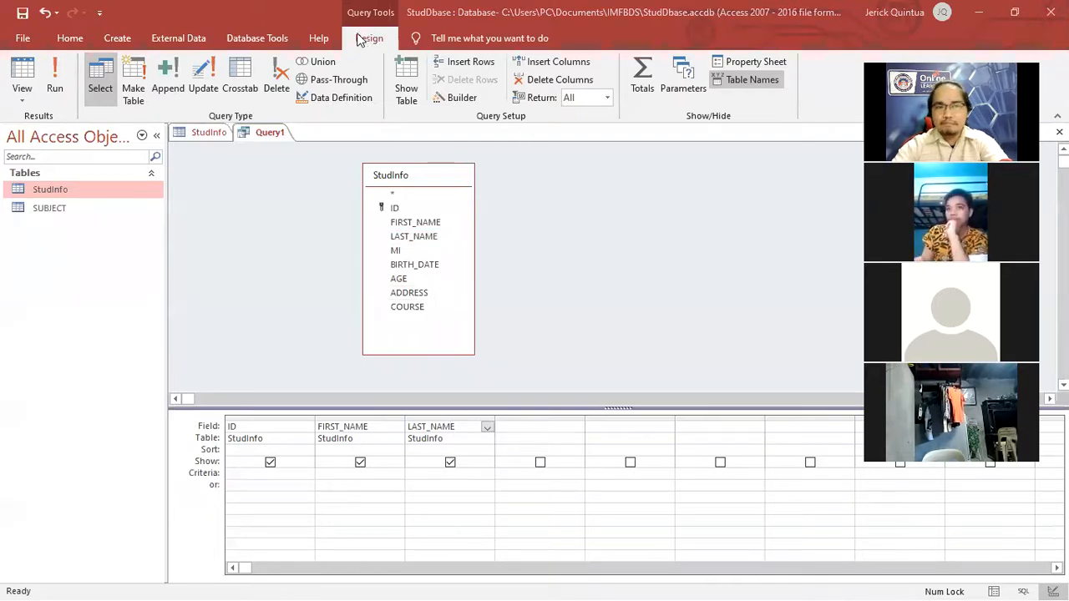
left_click(57, 84)
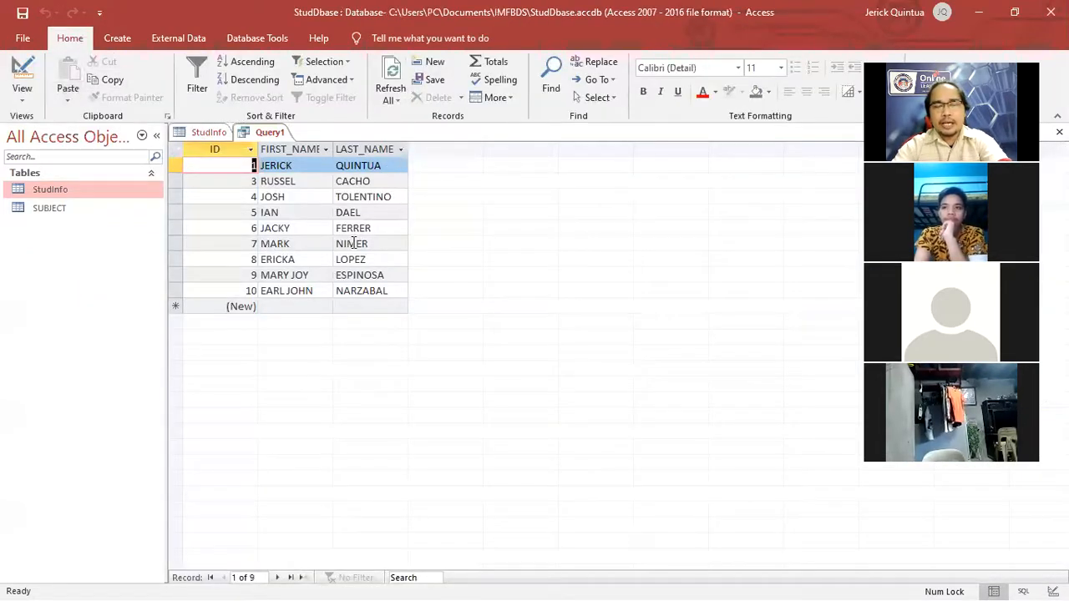
Examine the ID, FIRST_NAME and LAST_NAME columns in the query's results
left_click(226, 147)
left_click(330, 149)
left_click(335, 149)
left_click(234, 147)
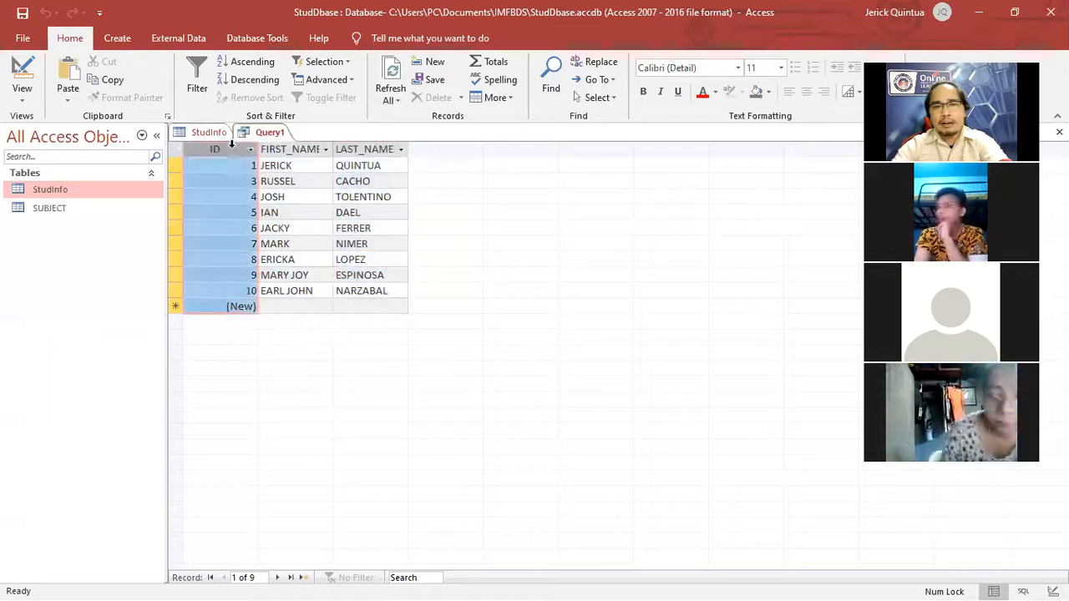
left_click(275, 149)
left_click(372, 149)
left_click(271, 149)
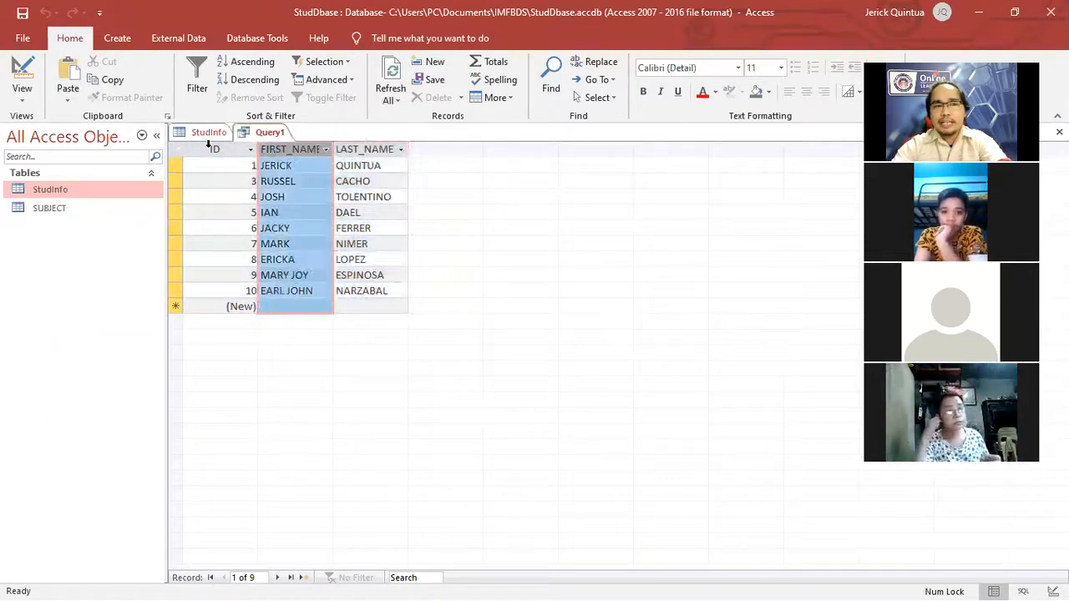
left_click(216, 148)
left_click(276, 148)
left_click(364, 149)
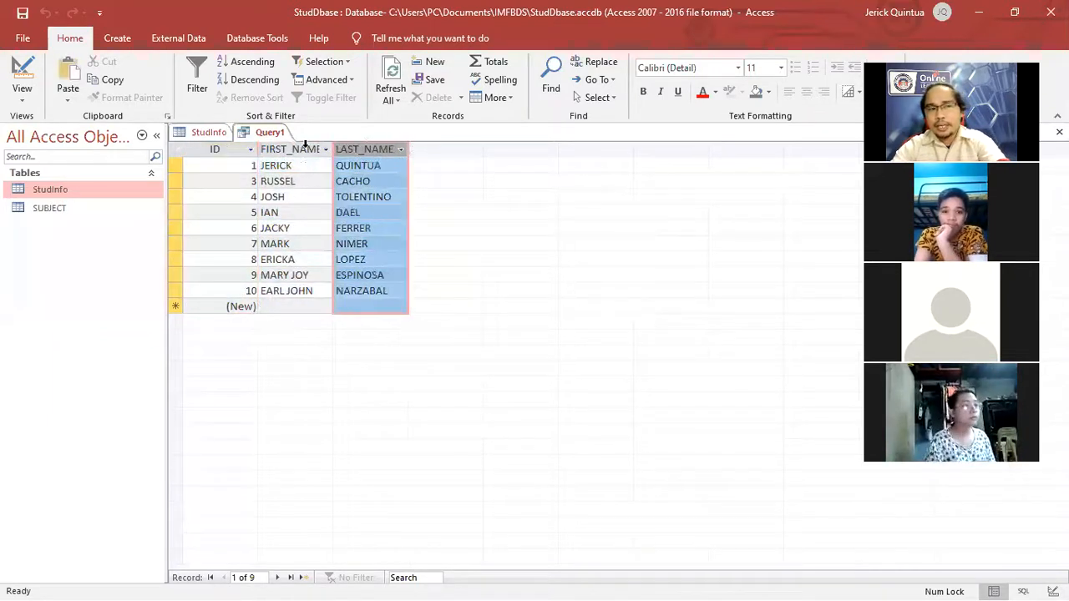
left_click(216, 149)
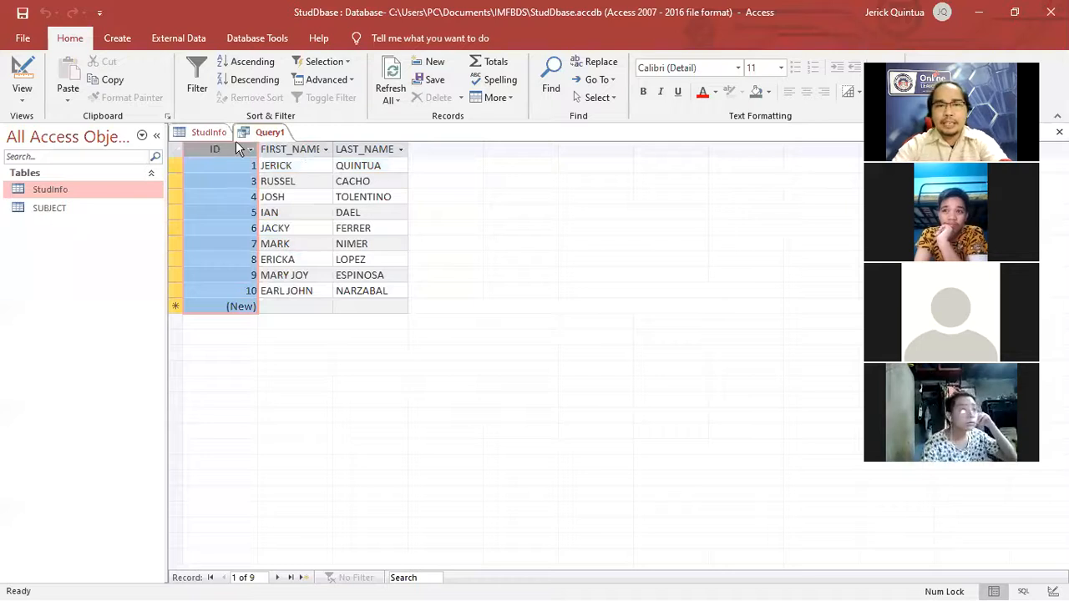
left_click(288, 149)
left_click(357, 149)
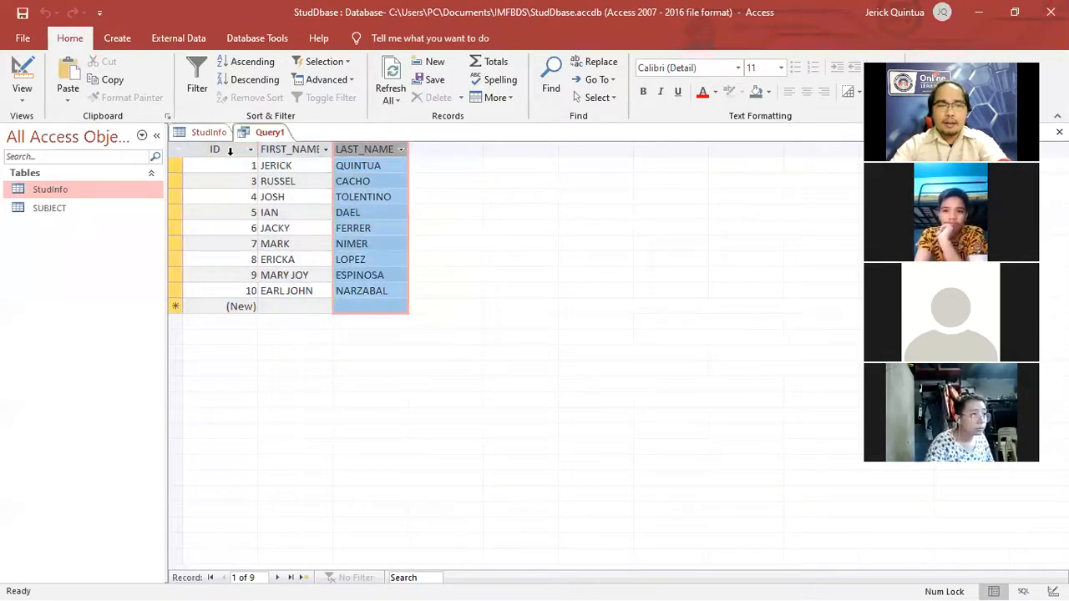
left_click(227, 151)
left_click(314, 149)
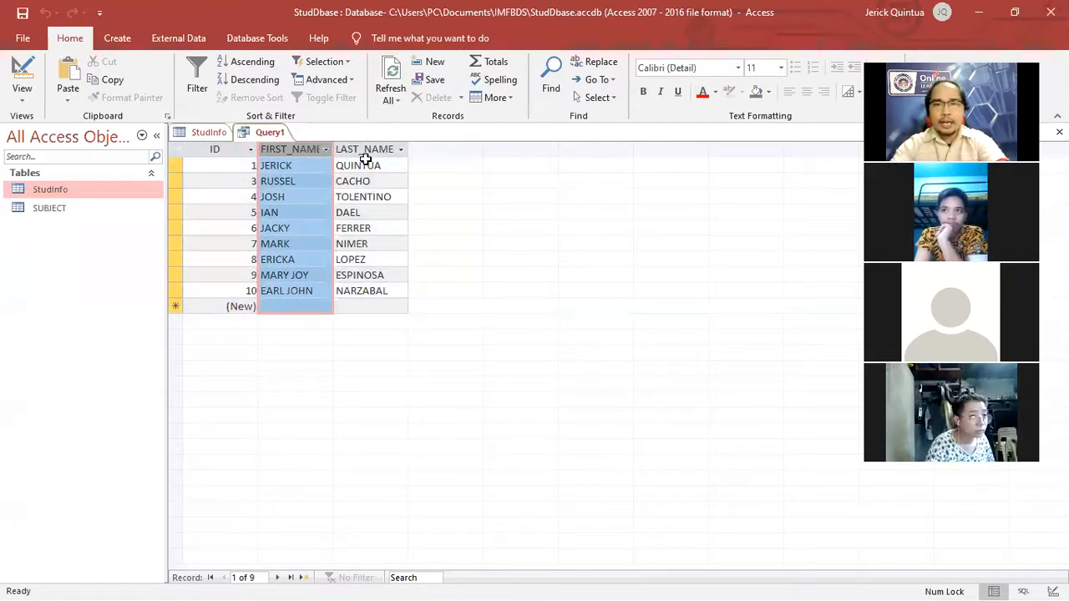
Switch the query back to Design view
left_click(23, 99)
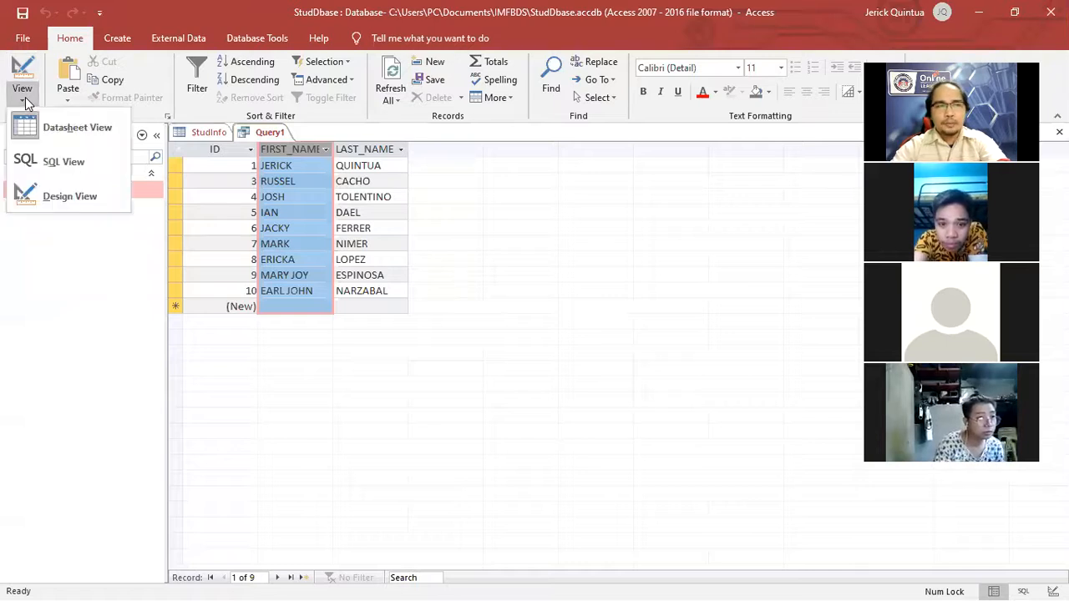
left_click(60, 195)
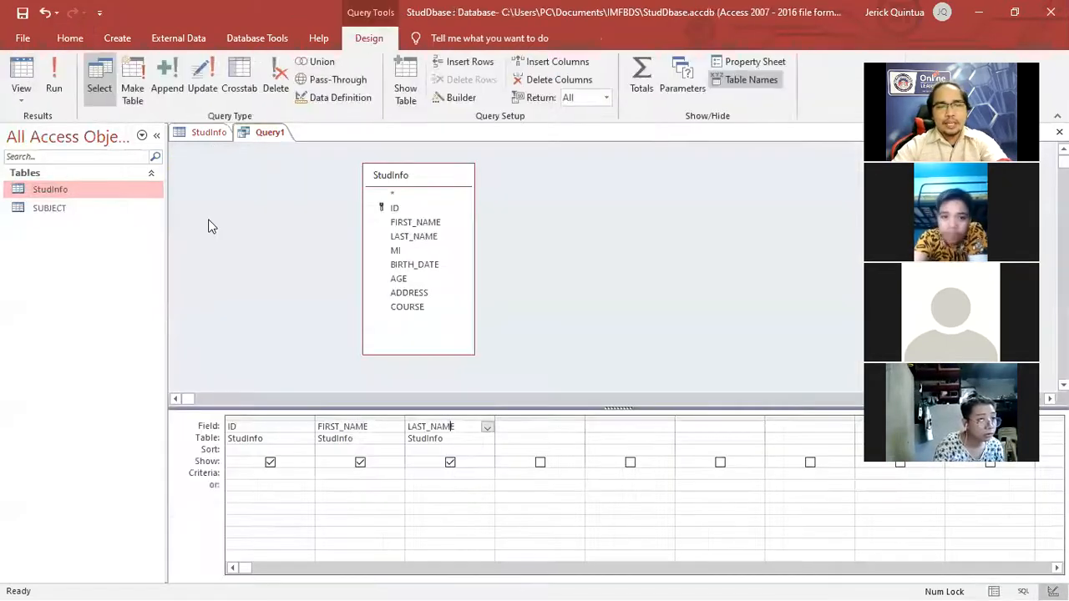
Add the ADDRESS field to the query grid after LAST_NAME, run the query and check the ADDRESS column
left_click(539, 426)
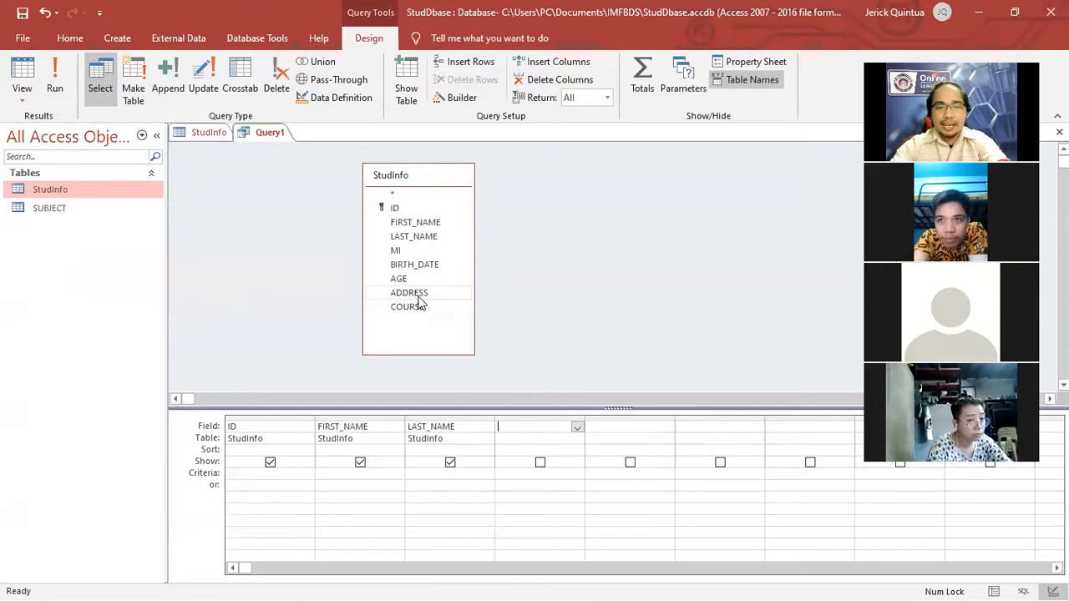
left_click_drag(420, 303, 538, 428)
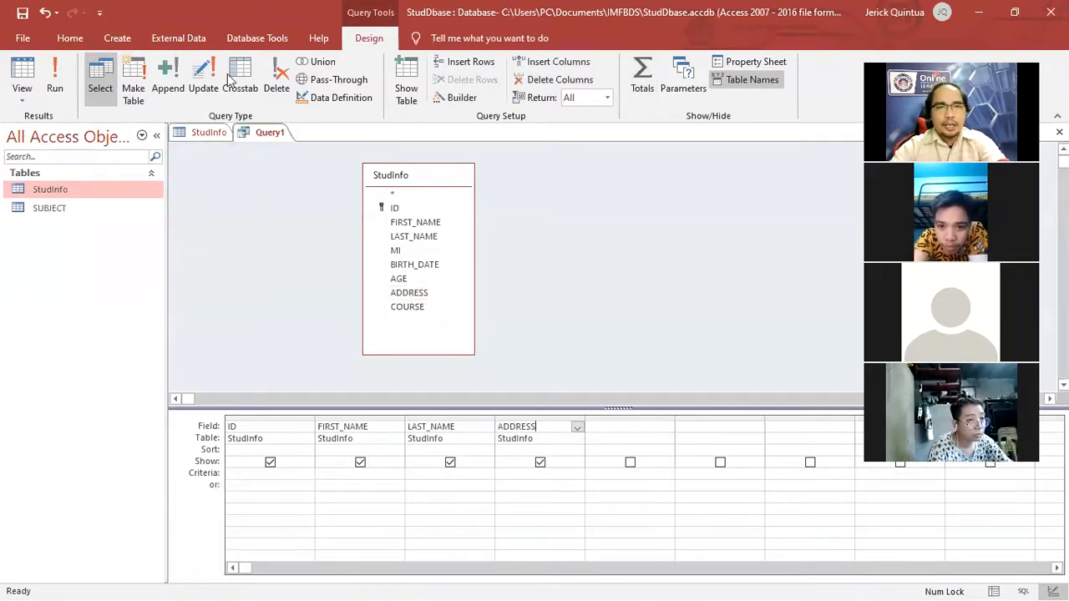
left_click(57, 83)
left_click(440, 149)
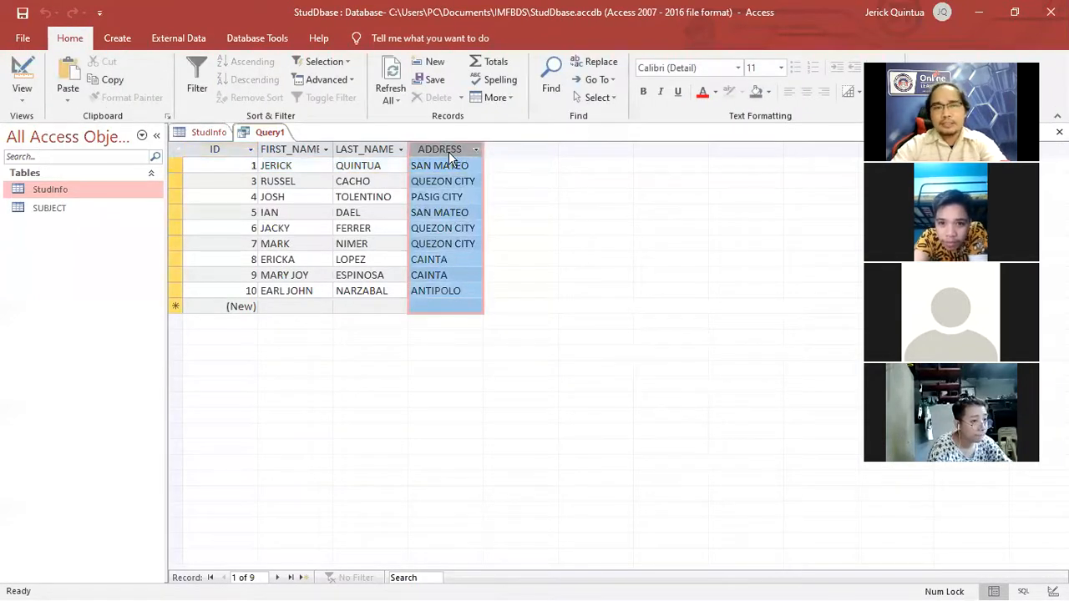
Return the query to Design view and examine the sort options for the ADDRESS field
left_click(23, 74)
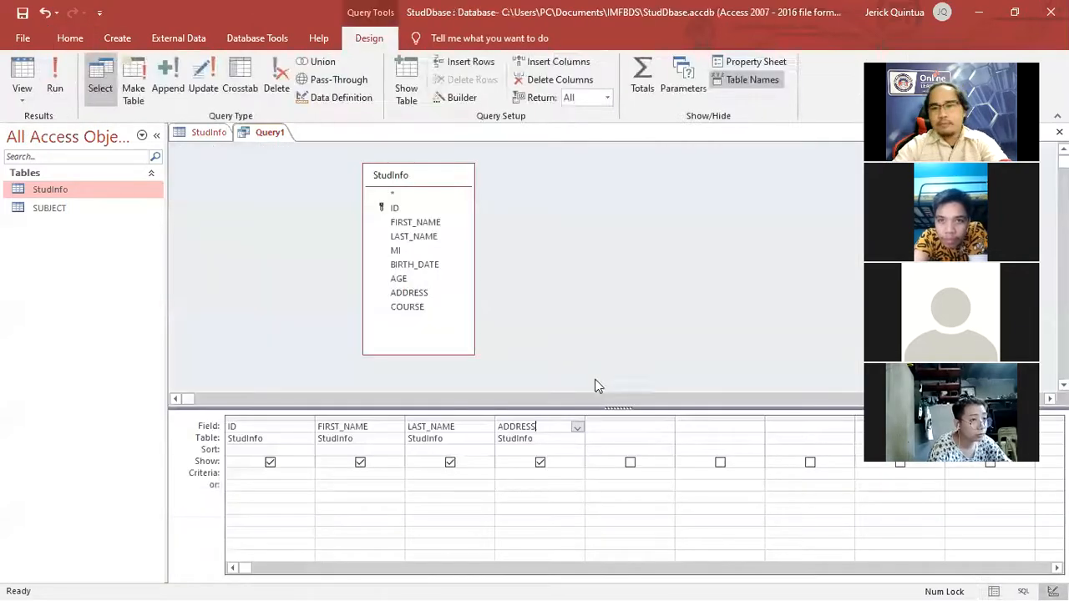
left_click(506, 473)
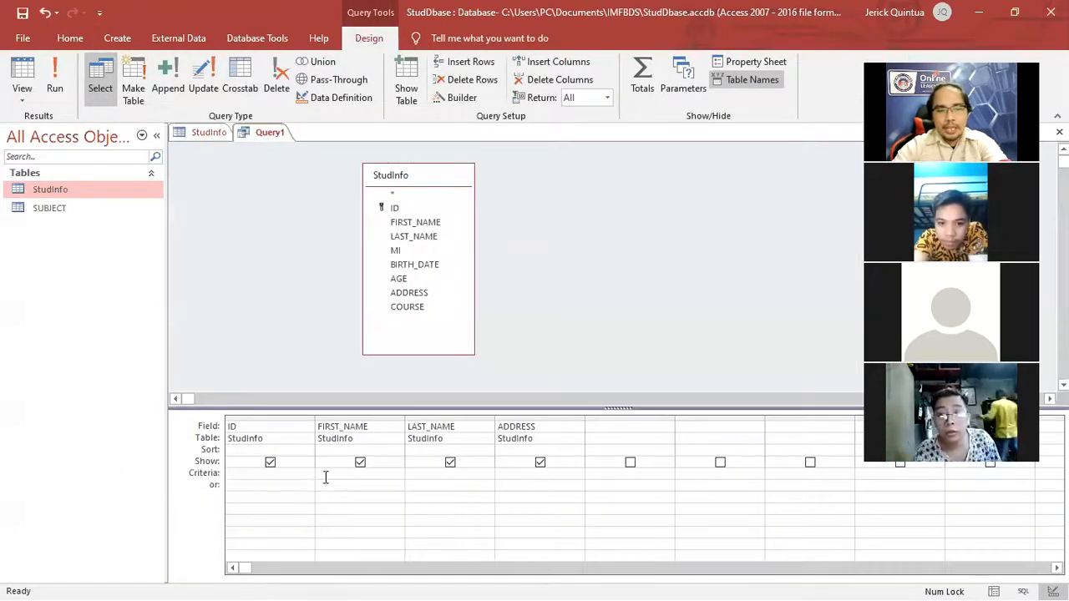
left_click(539, 462)
left_click(522, 449)
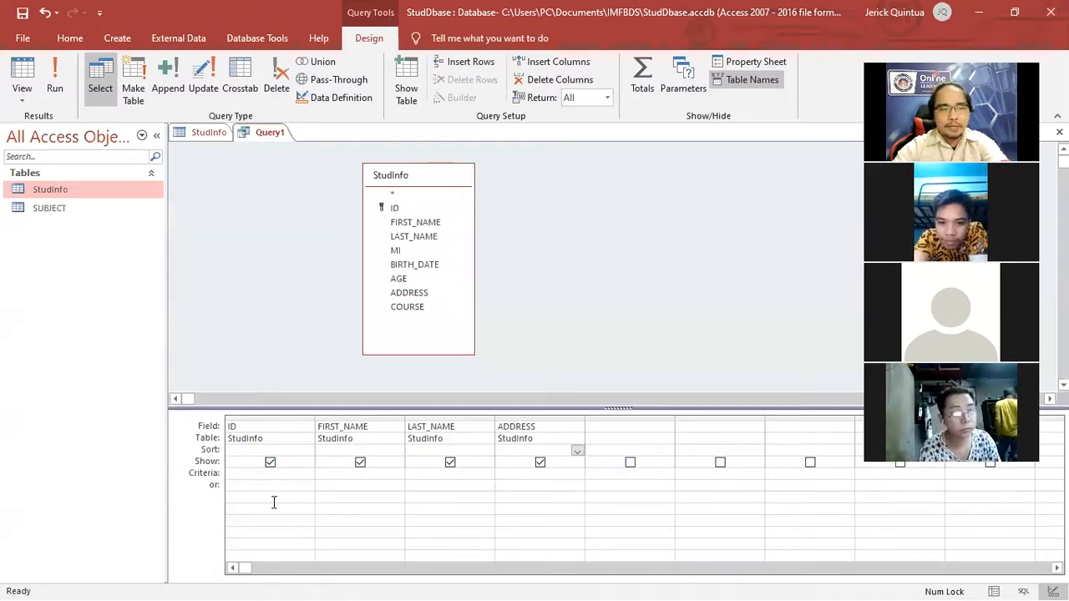
left_click(577, 451)
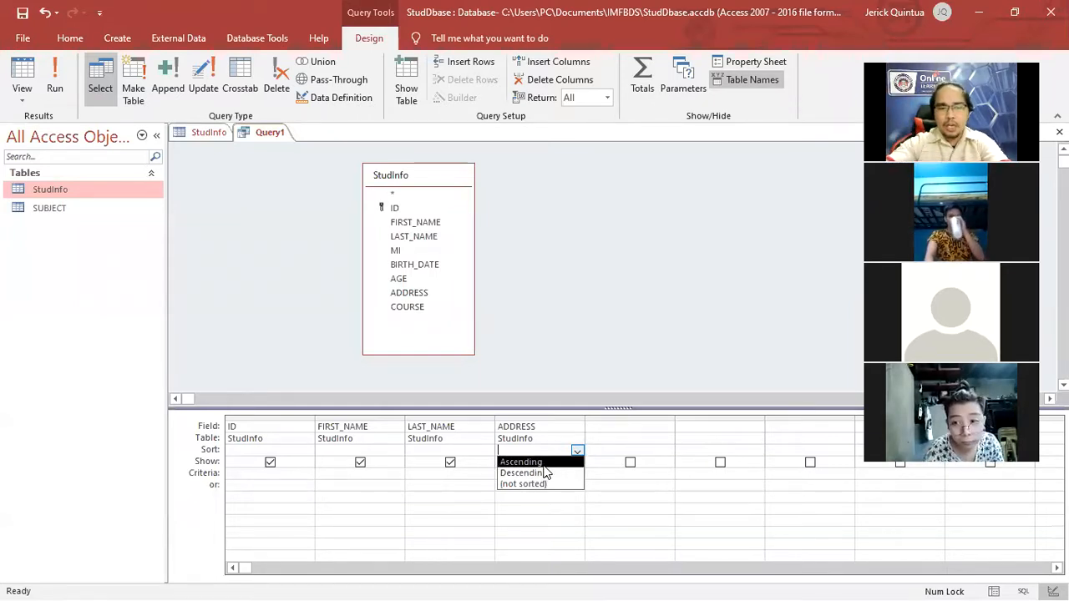
left_click(577, 452)
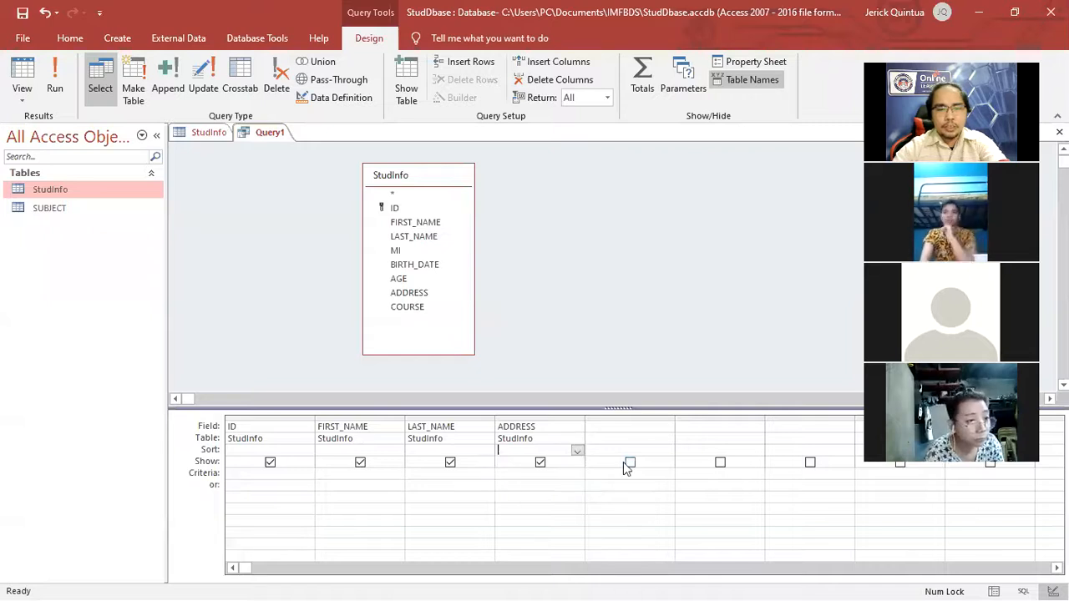
Enter "QUEZON CITY" in capitals and double quotation marks as the criterion for the ADDRESS field
left_click(519, 480)
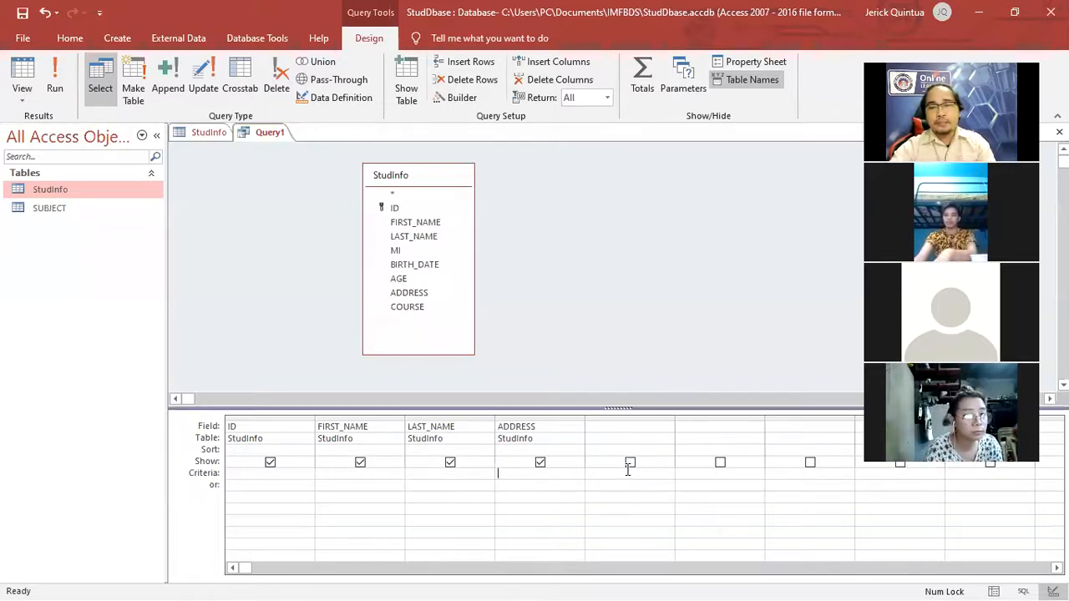
double_click(543, 425)
left_click(509, 473)
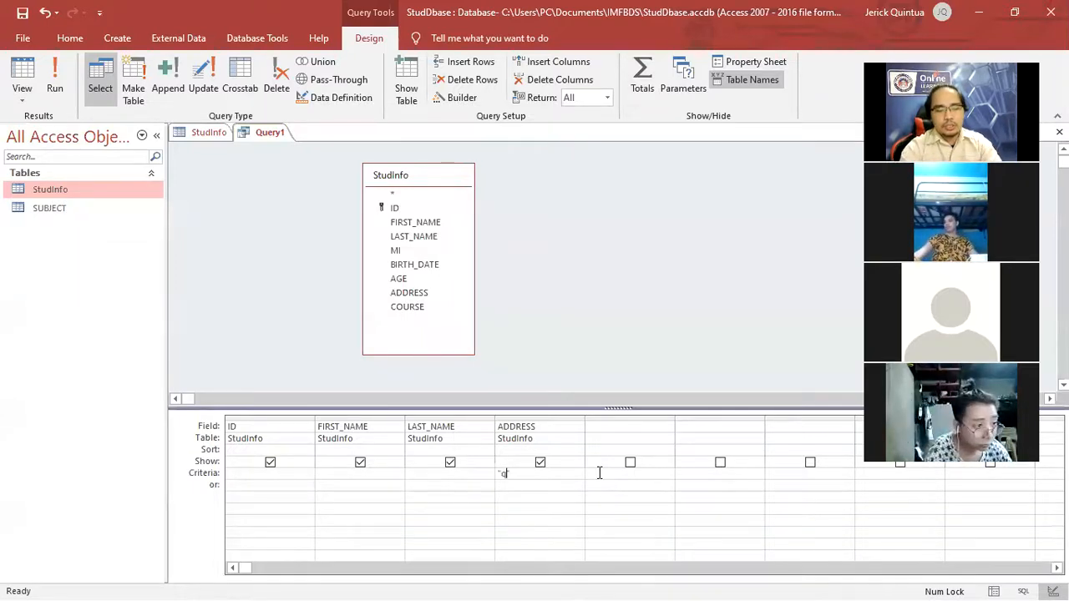
type("zon city")
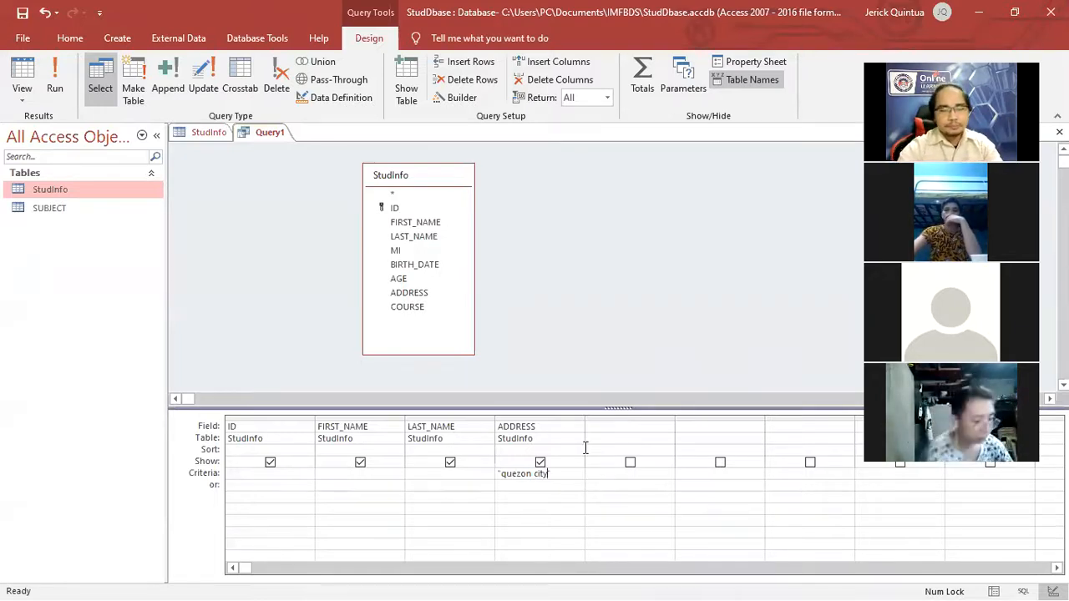
type("n")
key("BackSpace")
key("BackSpace")
key("BackSpace")
key("BackSpace")
key("BackSpace")
key("BackSpace")
key("Caps_Lock")
type("QUEZ")
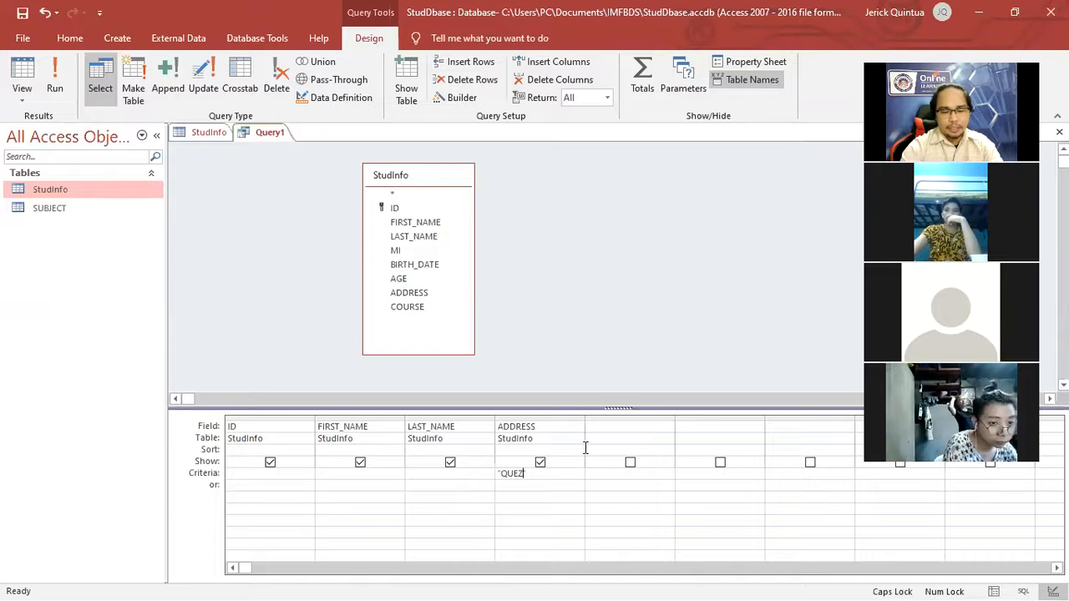
type("ON CITY\"")
Find and start Windows Magnifier to enlarge the query grid
key("super")
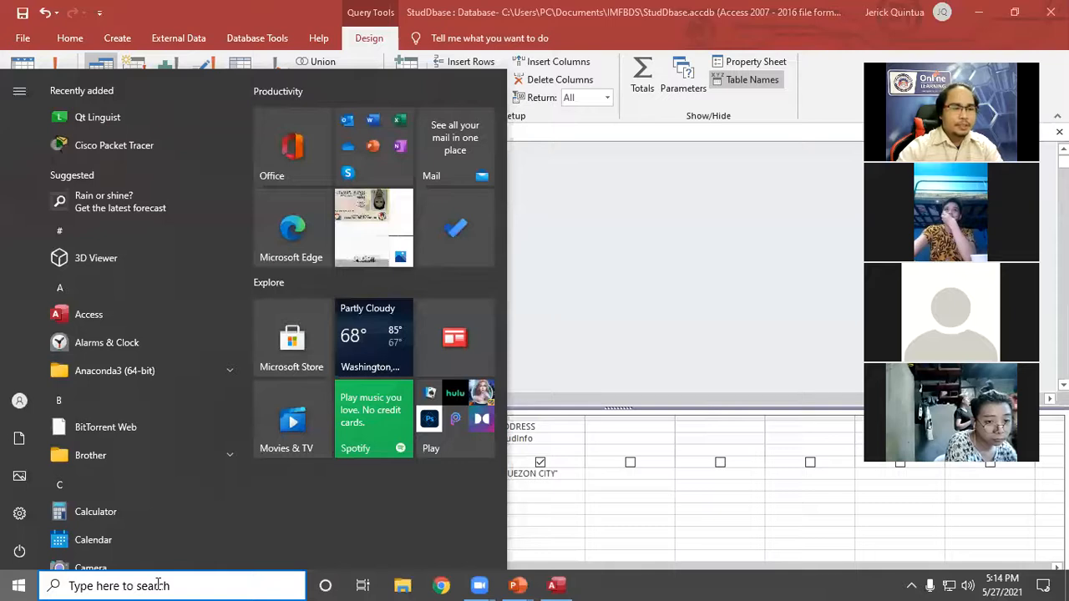
left_click(134, 585)
type("MAG")
key("Return")
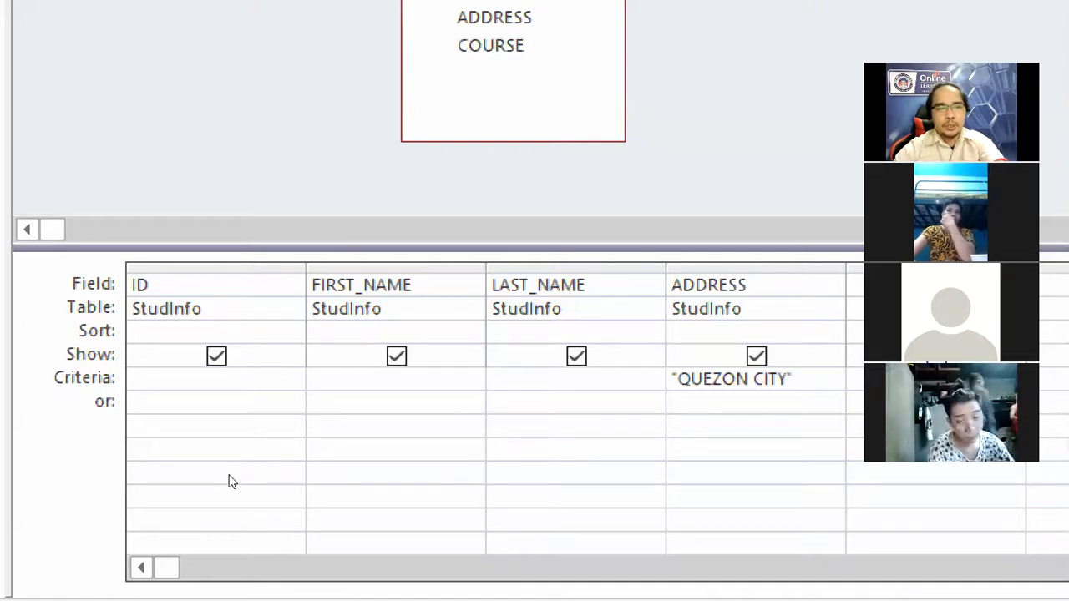
Highlight the "QUEZON CITY" criterion text and its opening and closing quotation marks, and close Magnifier
left_click_drag(566, 474, 479, 478)
left_click(564, 473)
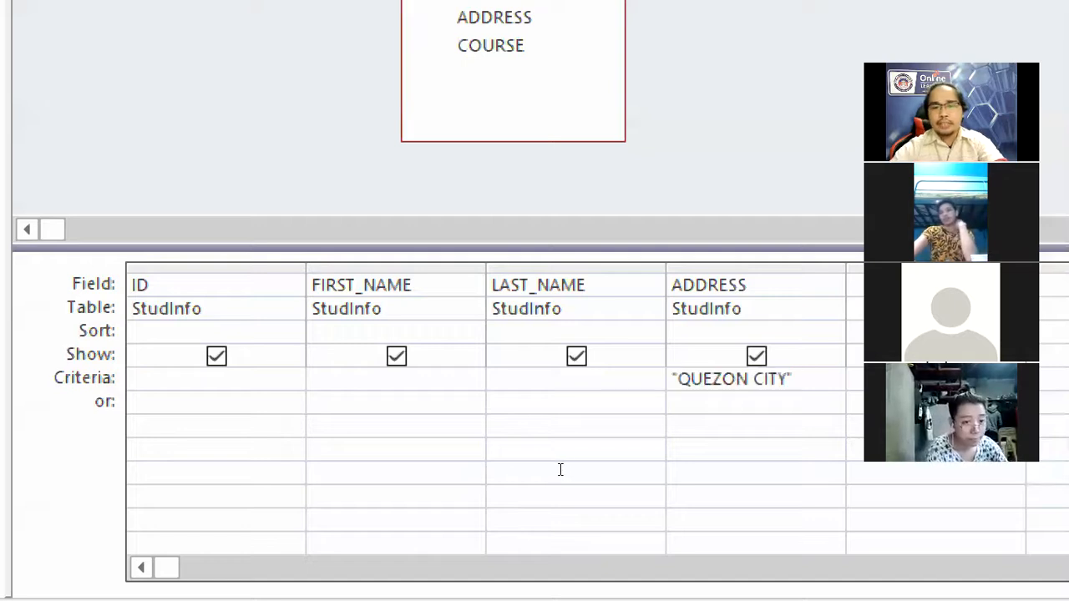
left_click_drag(560, 470, 480, 468)
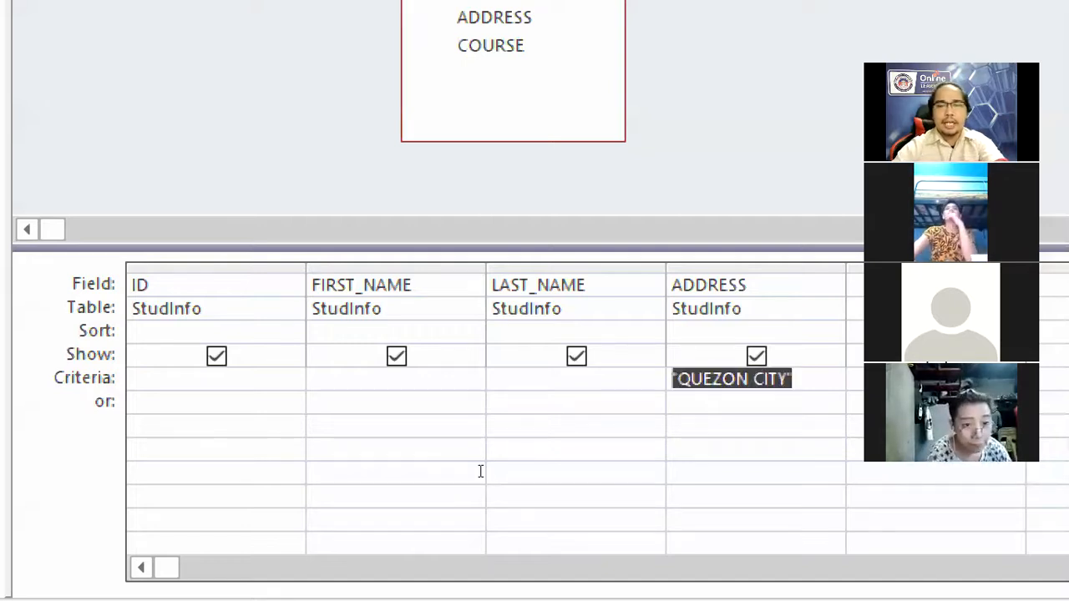
left_click(566, 472)
left_click_drag(563, 473, 488, 475)
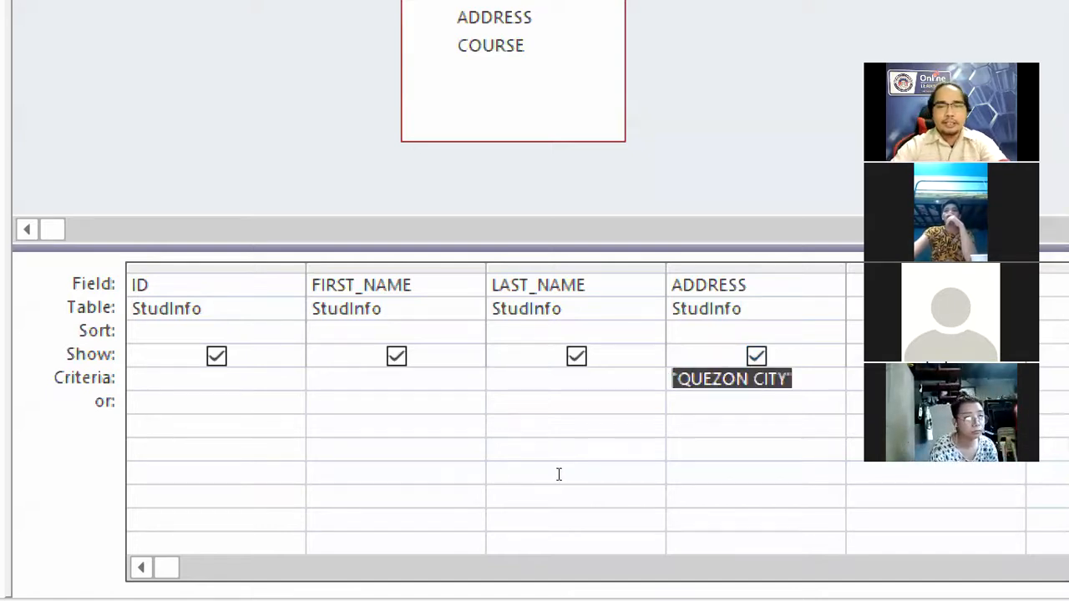
left_click(525, 482)
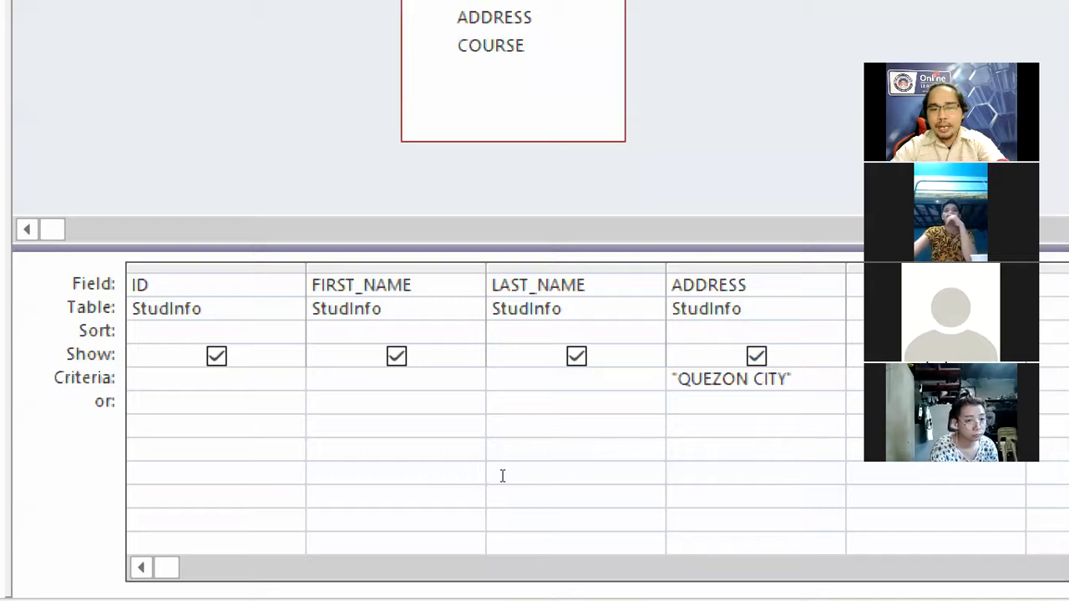
key("Home")
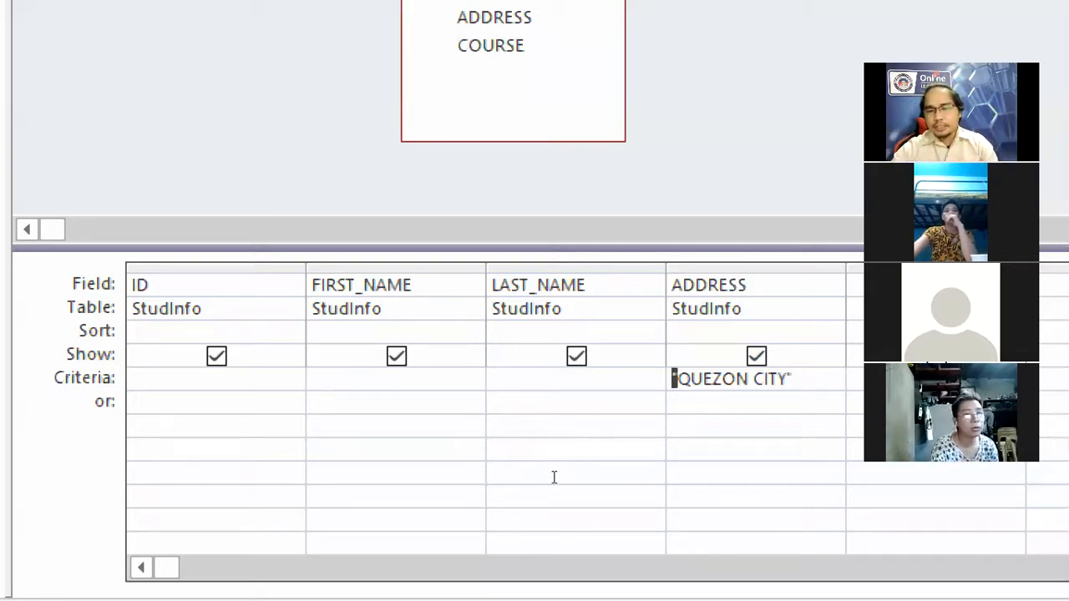
left_click_drag(556, 473, 501, 476)
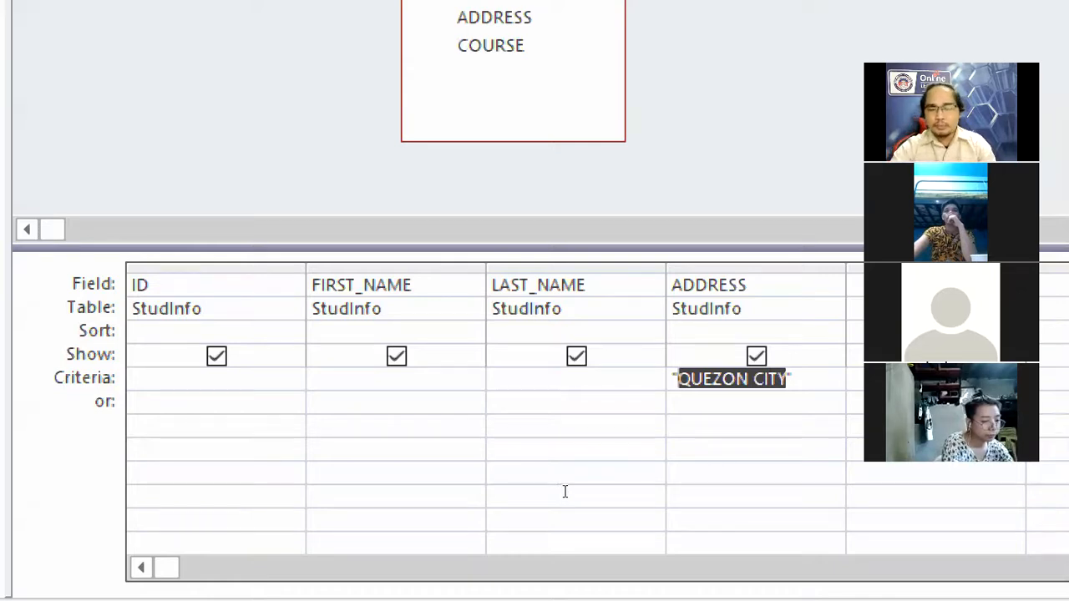
key("Left")
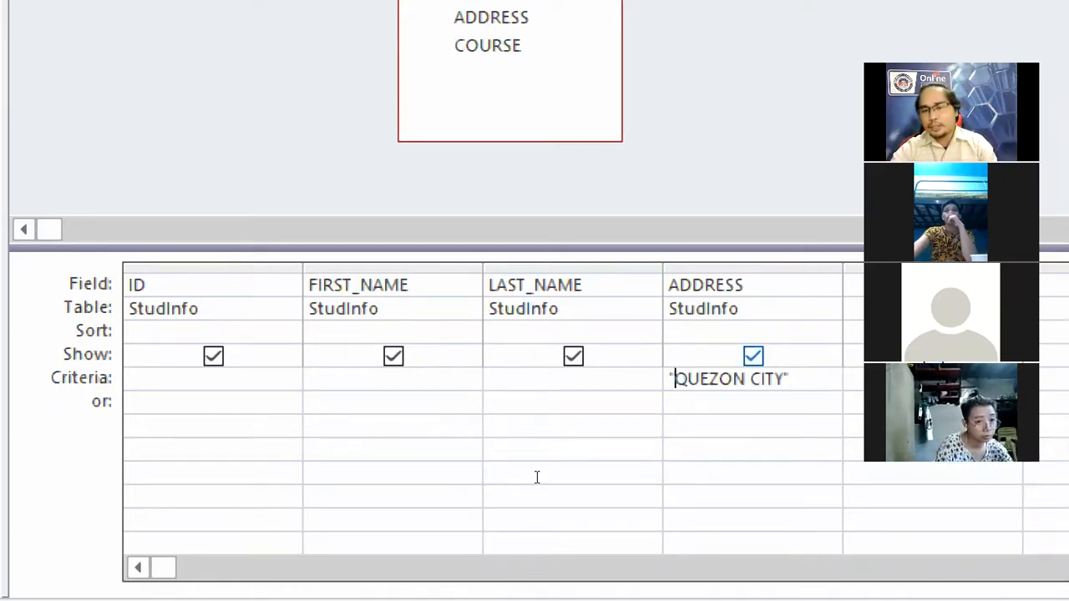
key("End")
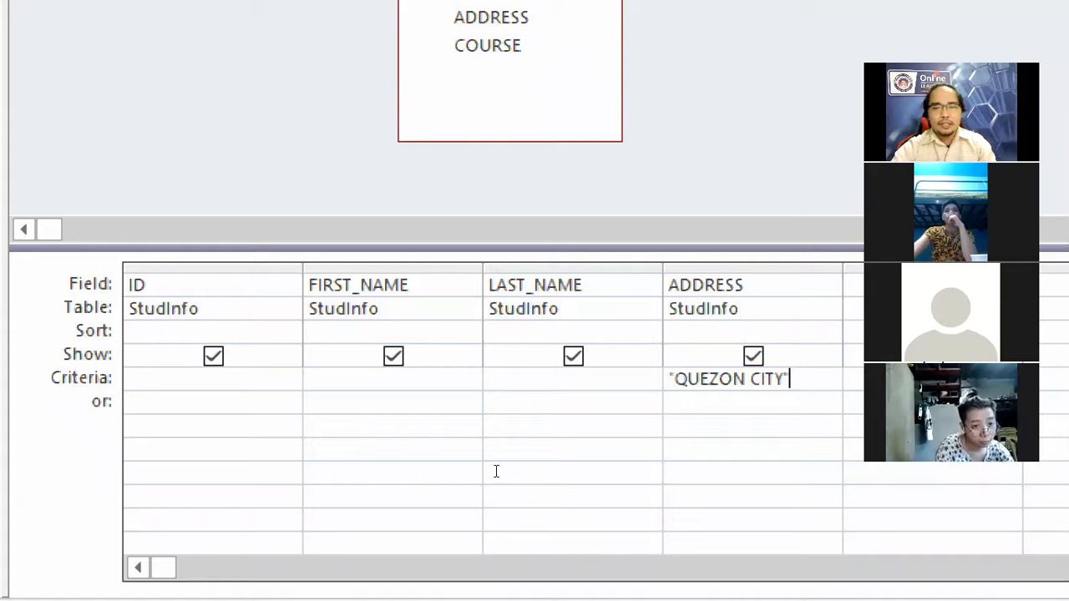
key("Home")
key("shift+Right")
key("End")
key("shift+Left")
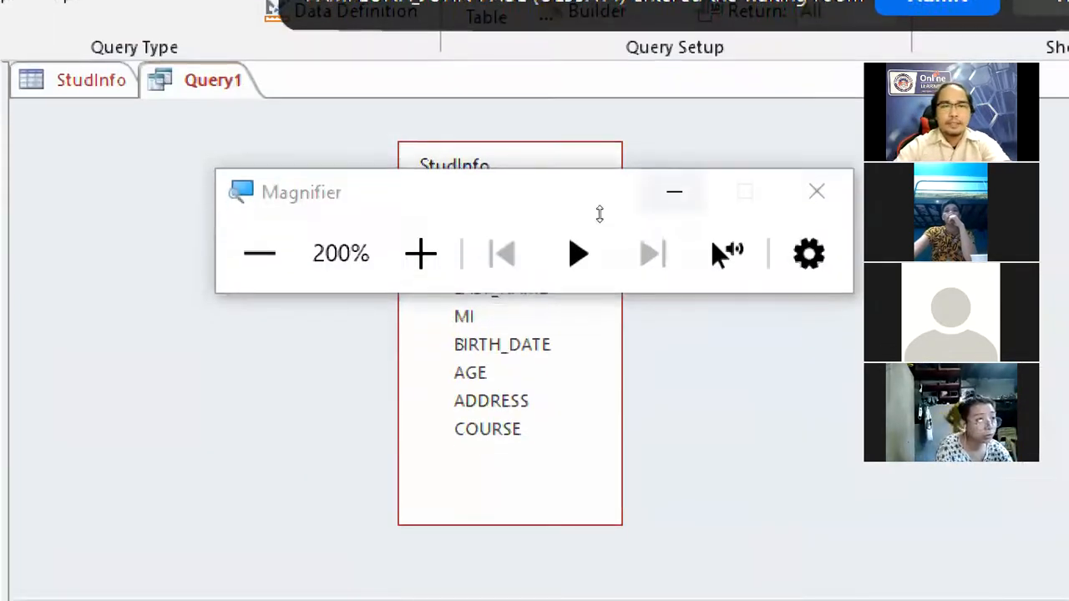
left_click(817, 191)
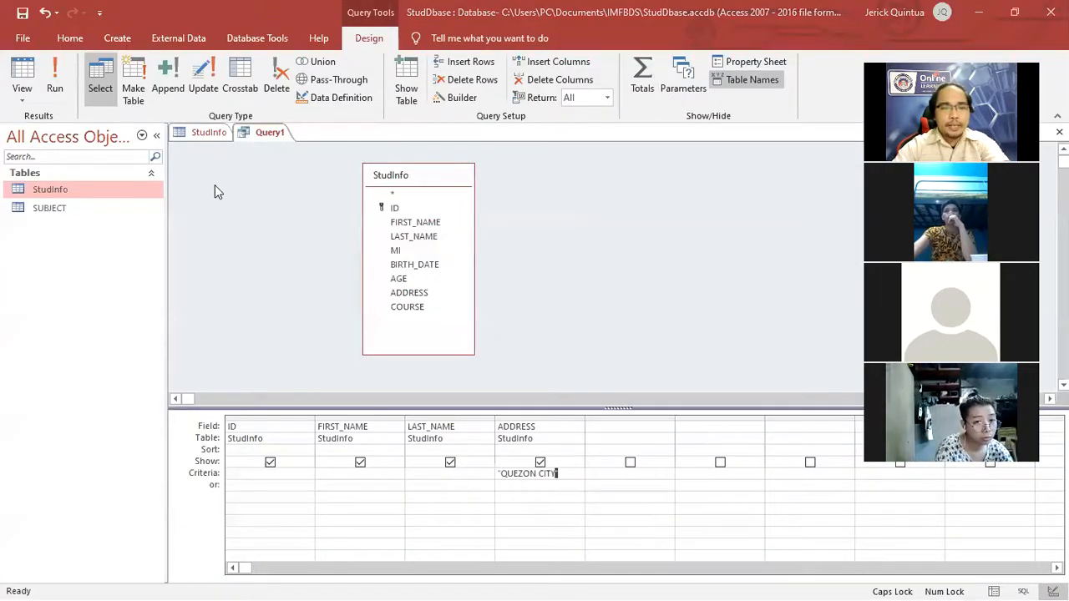
Run the query with the ADDRESS criterion and check the ADDRESS values of the returned records
left_click(56, 76)
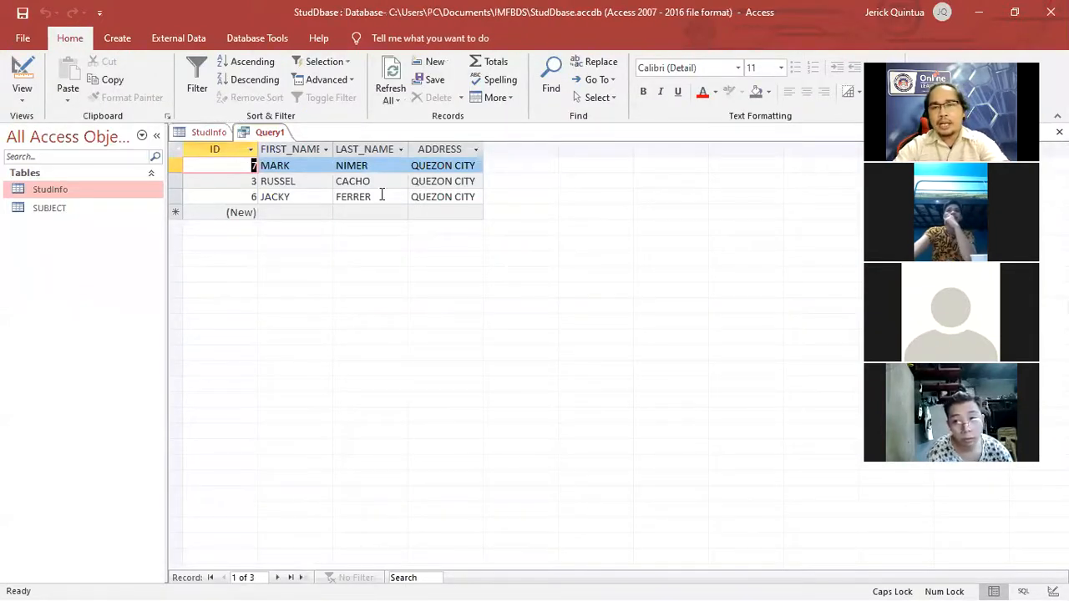
left_click_drag(387, 184, 366, 184)
left_click(429, 167)
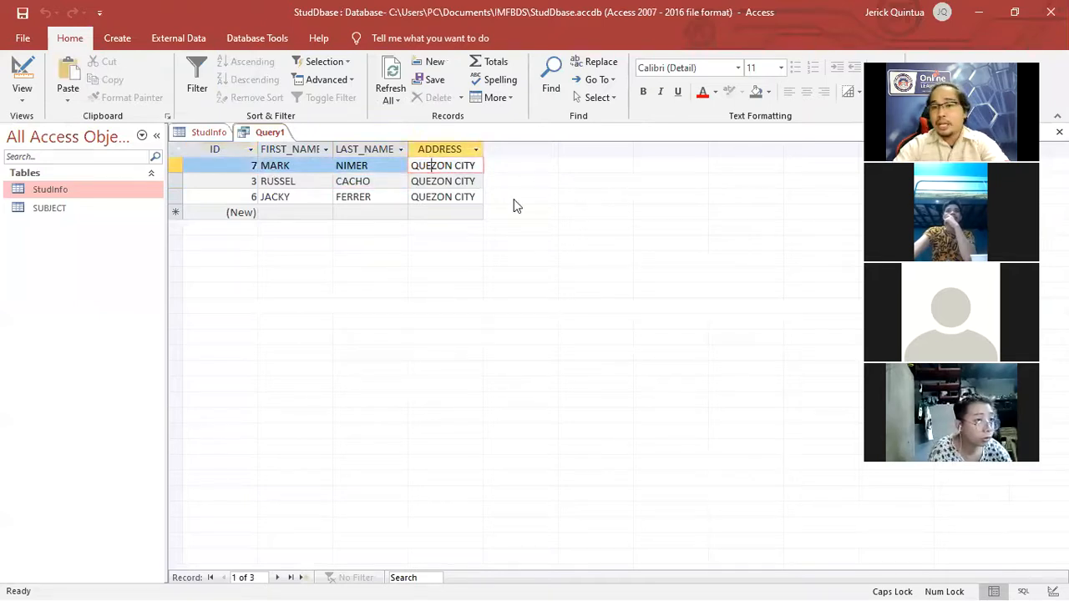
Compare the addresses in the full StudInfo table with the records in the Query1 results
left_click(204, 130)
left_click(674, 197)
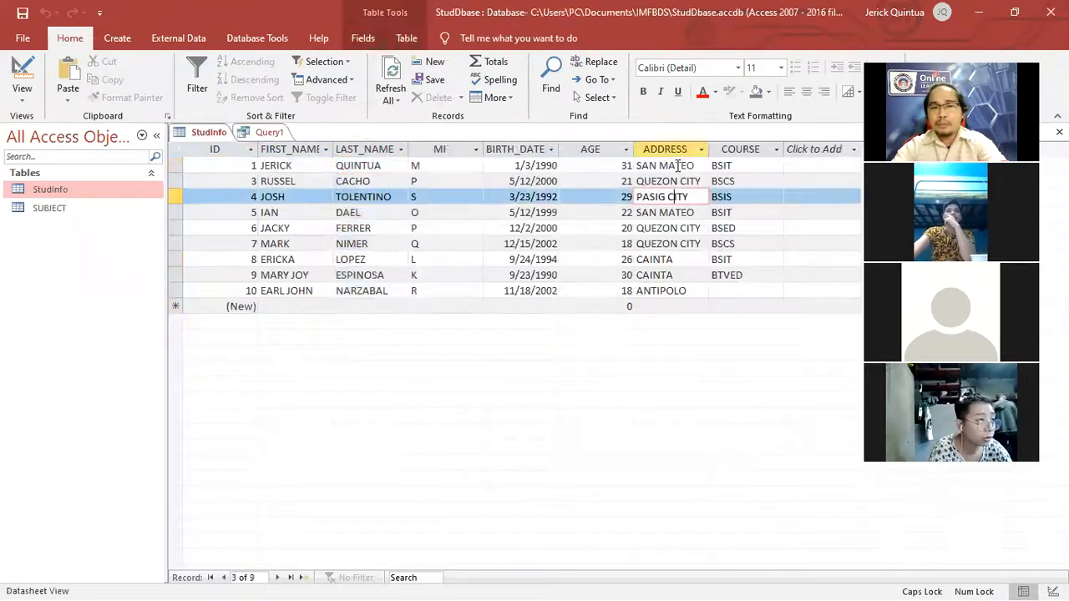
left_click_drag(251, 166, 364, 262)
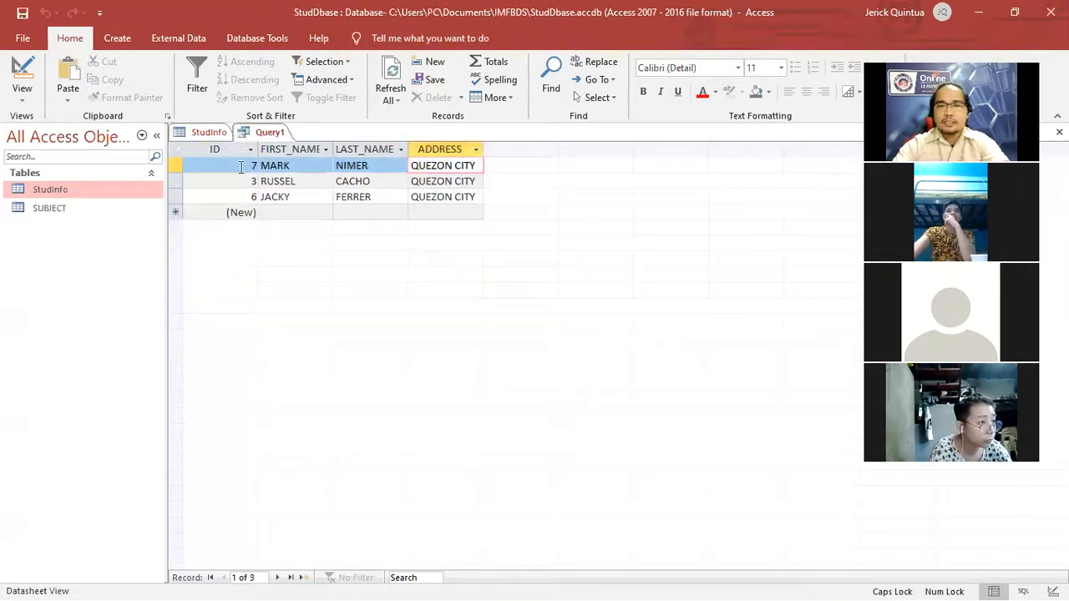
double_click(247, 166)
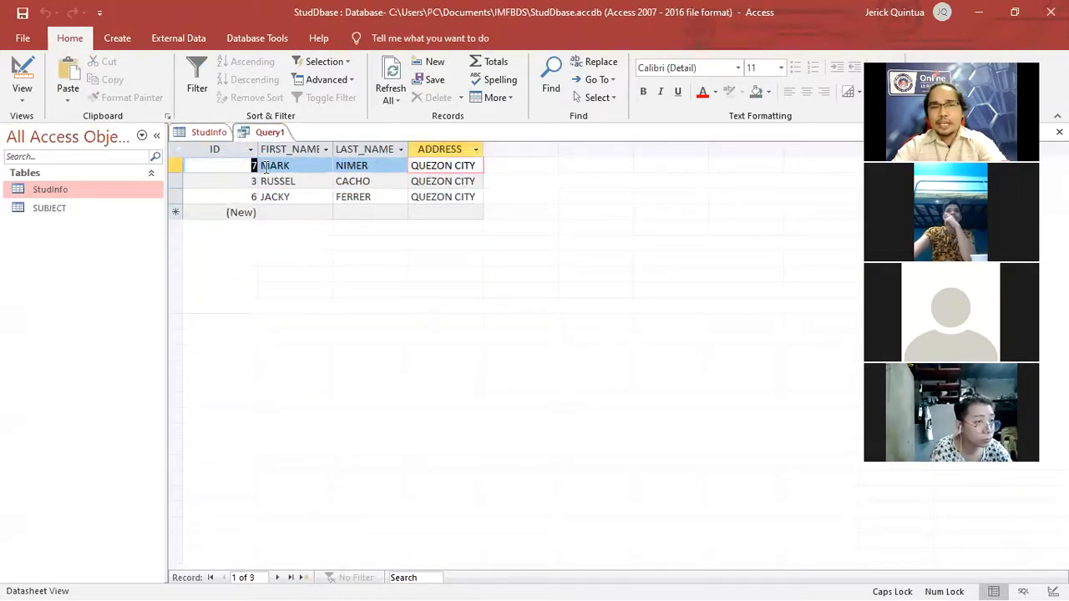
left_click(444, 170)
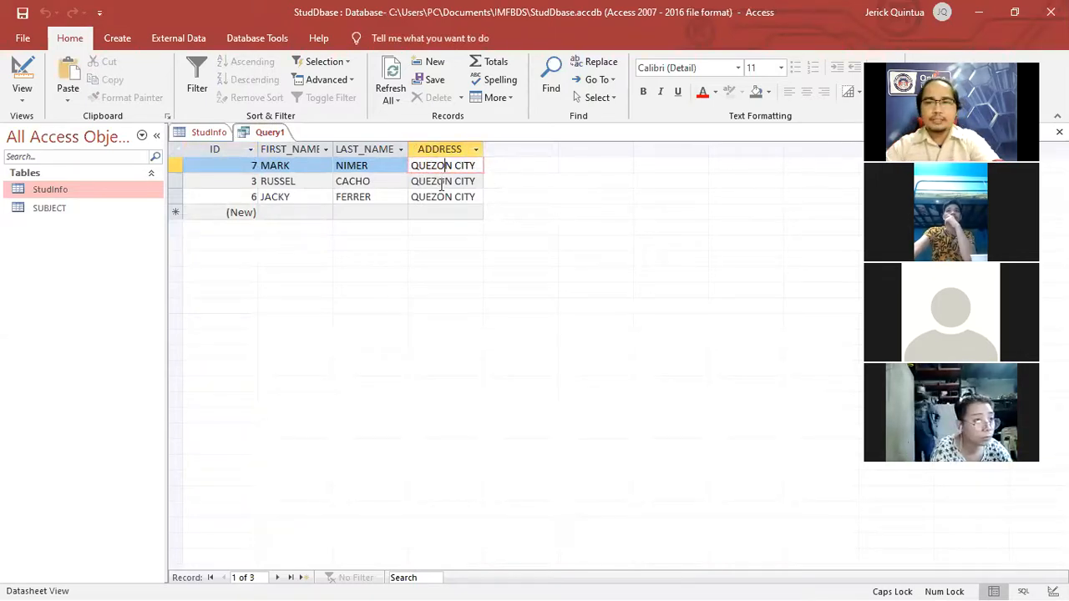
Return to the query's Design view, add the COURSE field after ADDRESS, and go to the StudInfo table
left_click(22, 74)
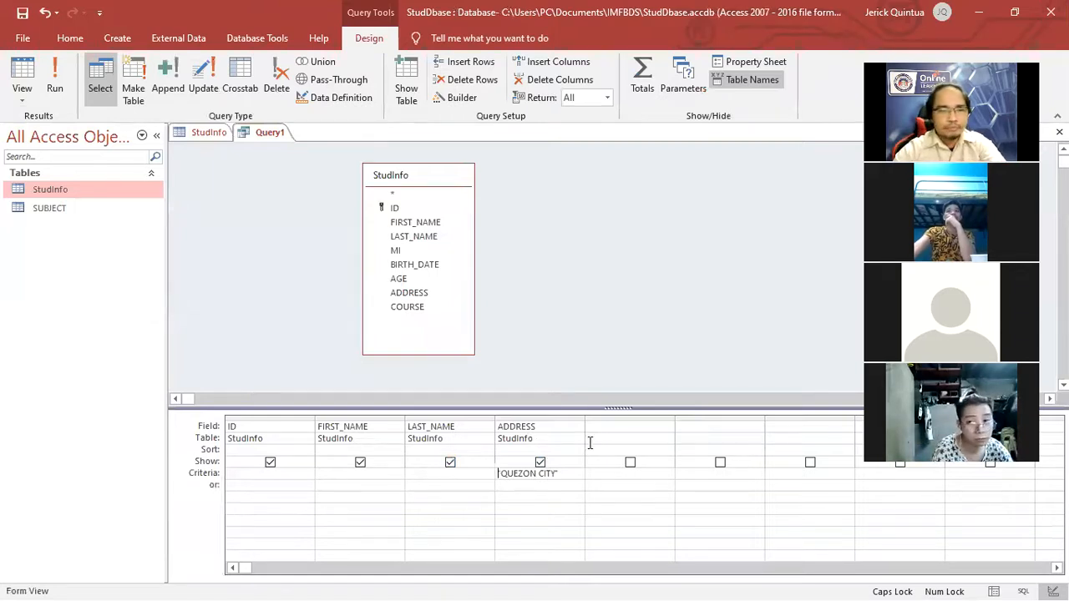
left_click(621, 429)
left_click(668, 427)
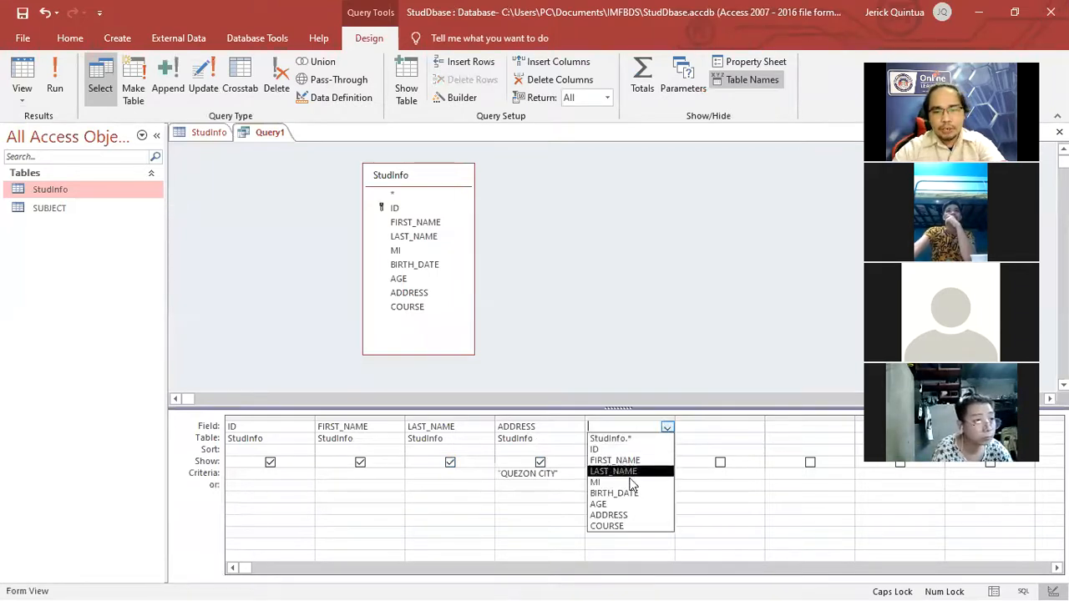
left_click(628, 527)
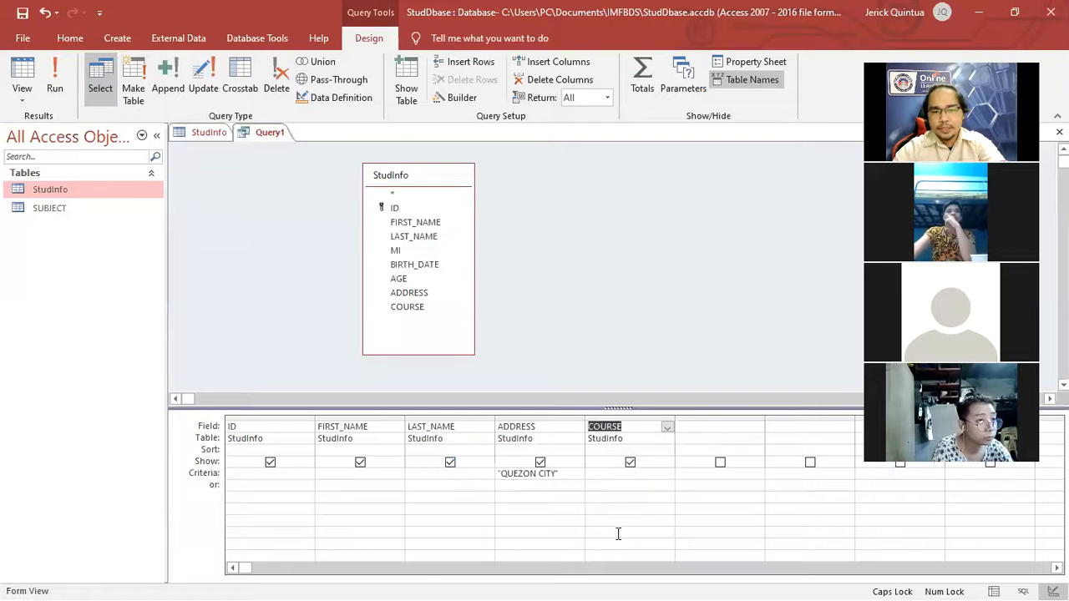
left_click(625, 474)
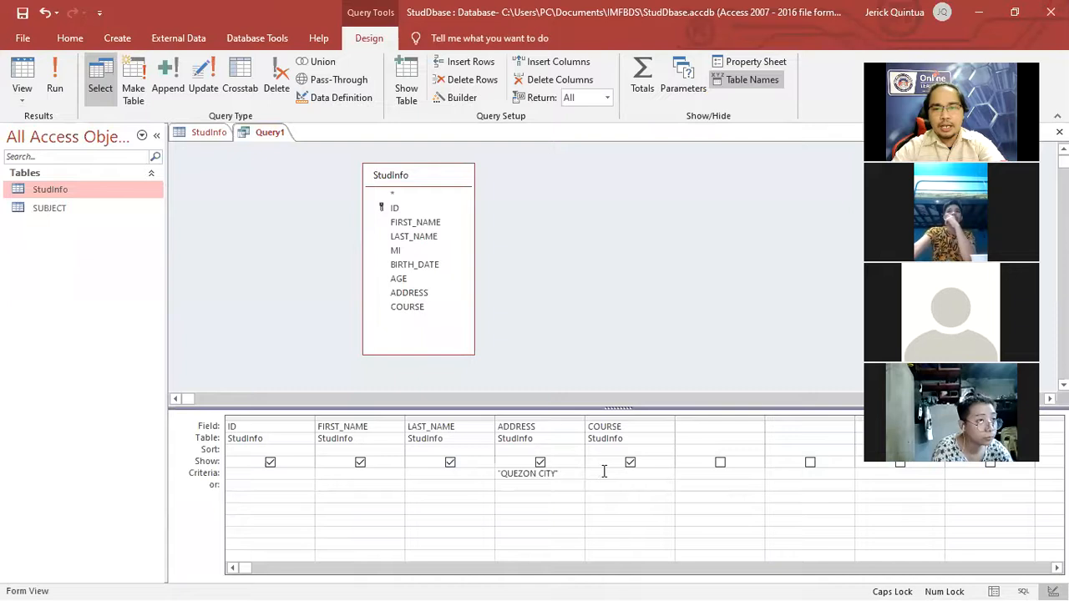
left_click(208, 134)
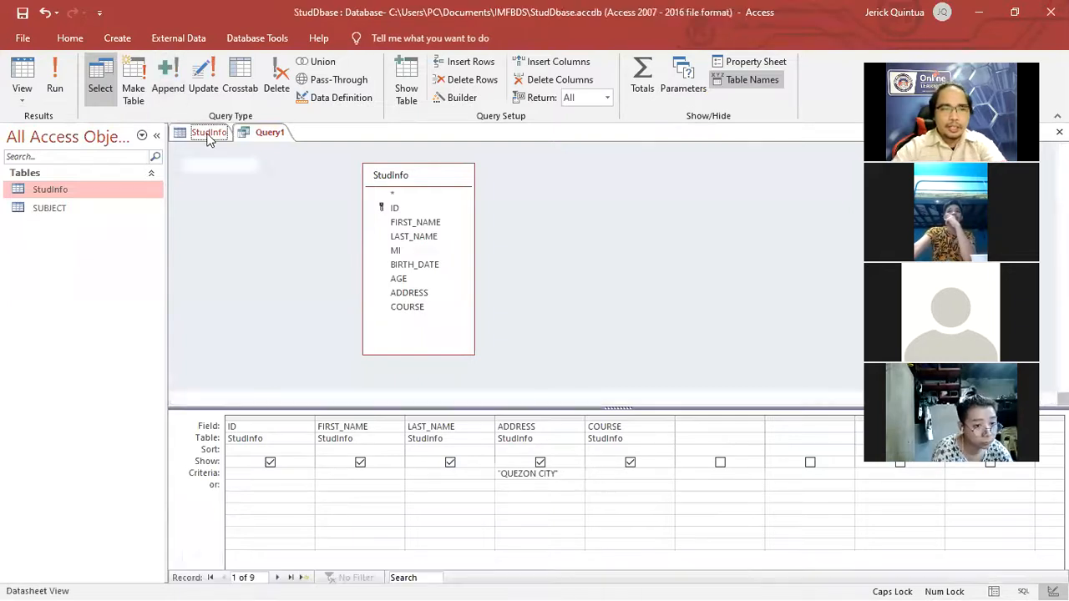
Check the COURSE values in the StudInfo table and set the query's COURSE criterion to "BSIT"
left_click(701, 276)
left_click(700, 255)
left_click(737, 228)
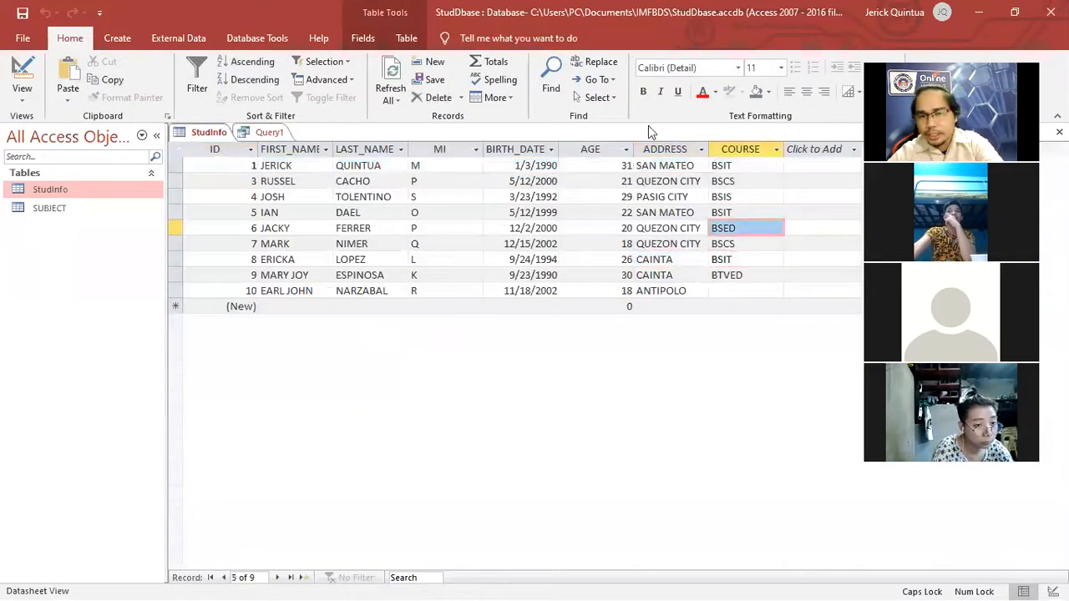
left_click(266, 132)
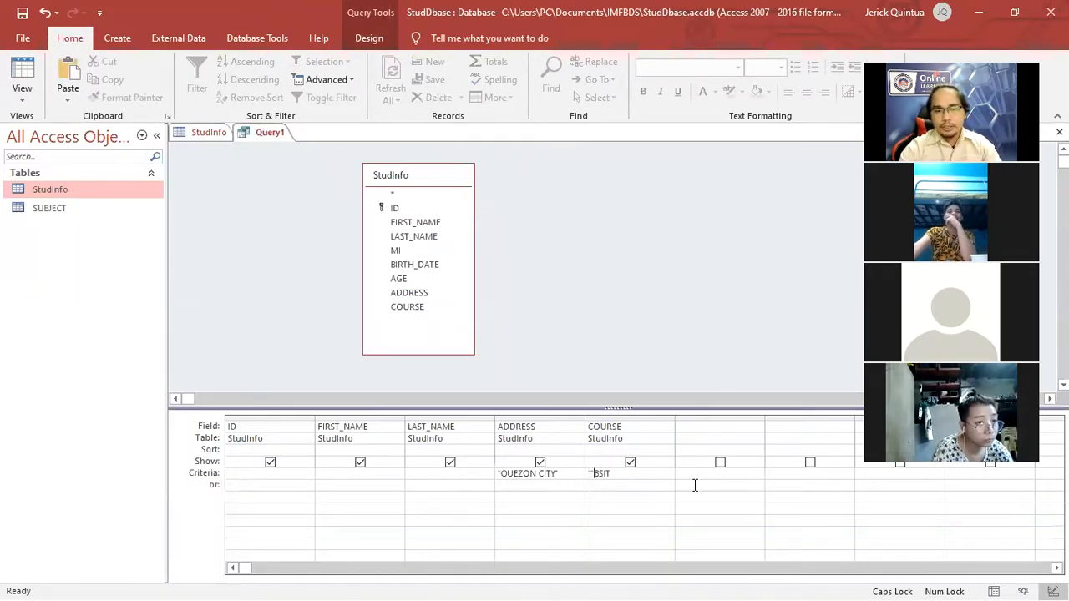
key("End")
type("\"")
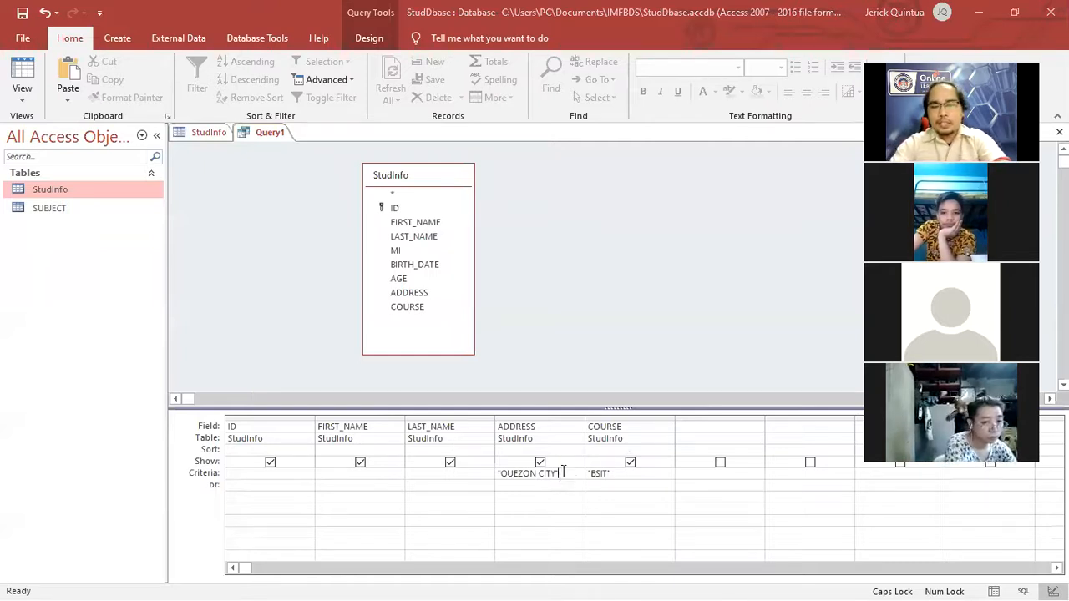
Highlight the "QUEZON CITY" and "BSIT" criteria, run the query with both, and check the returned records
left_click_drag(563, 472, 496, 468)
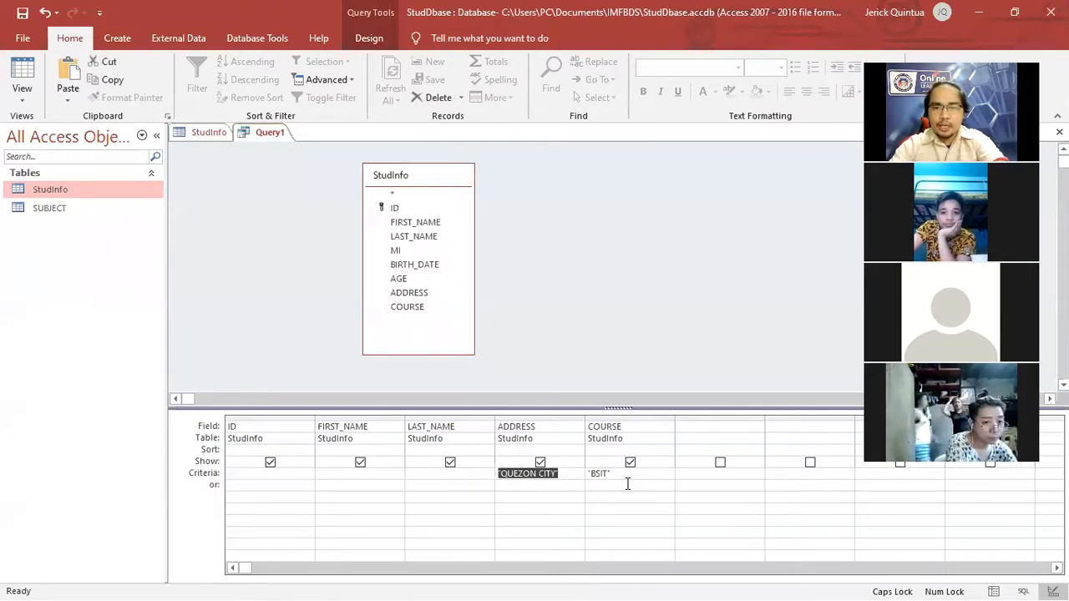
left_click_drag(632, 475, 587, 474)
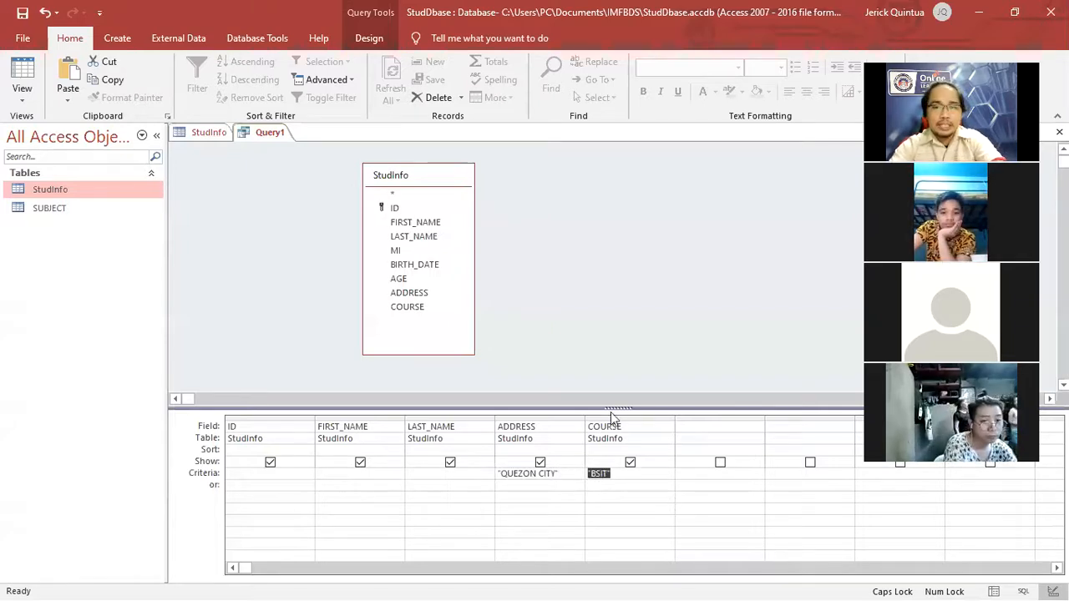
left_click(369, 38)
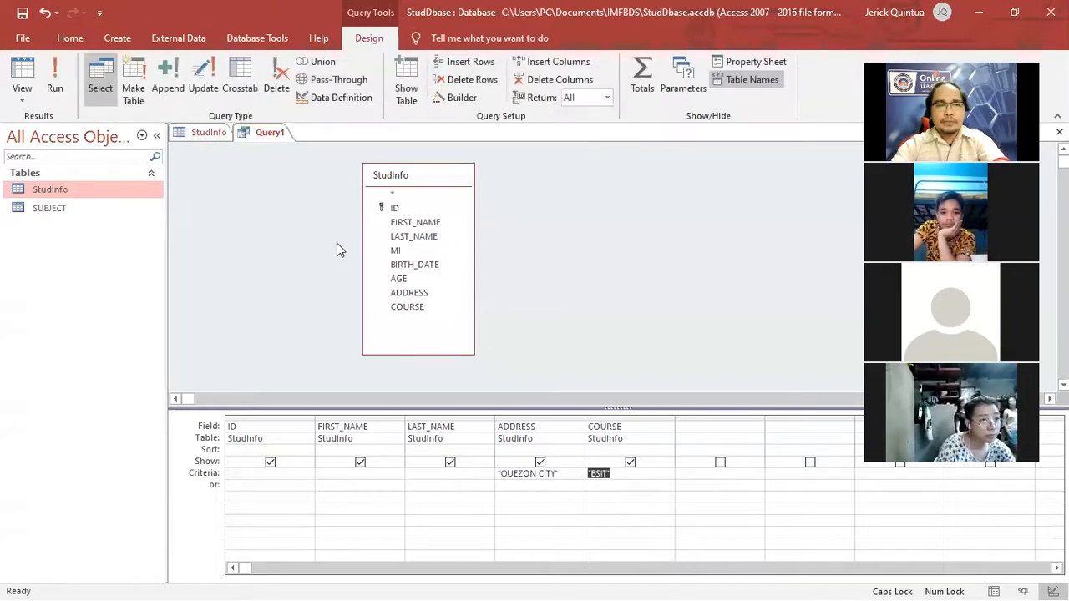
left_click(59, 89)
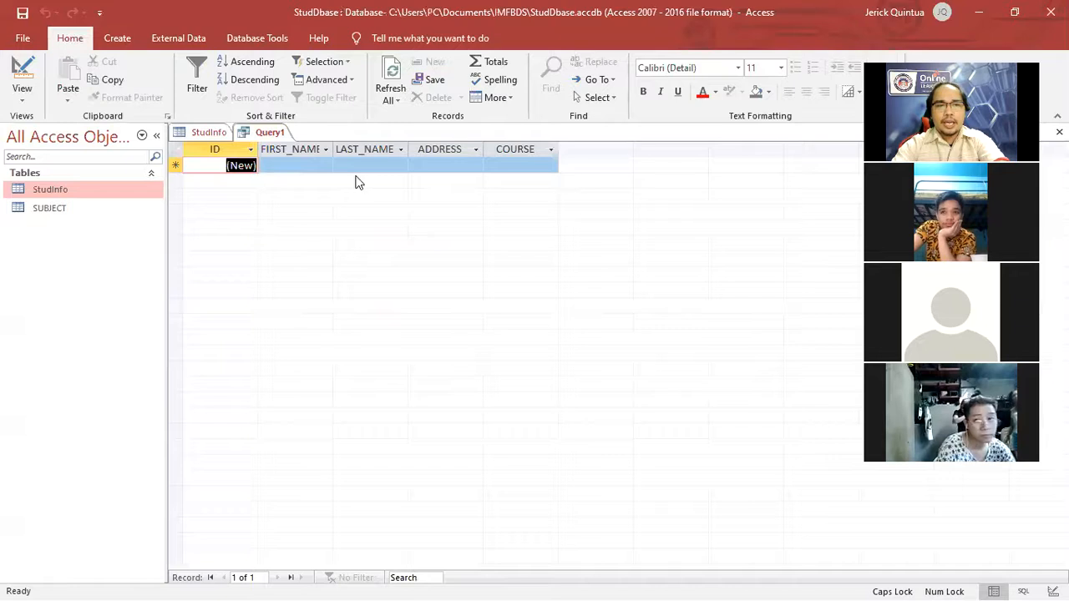
left_click(267, 133)
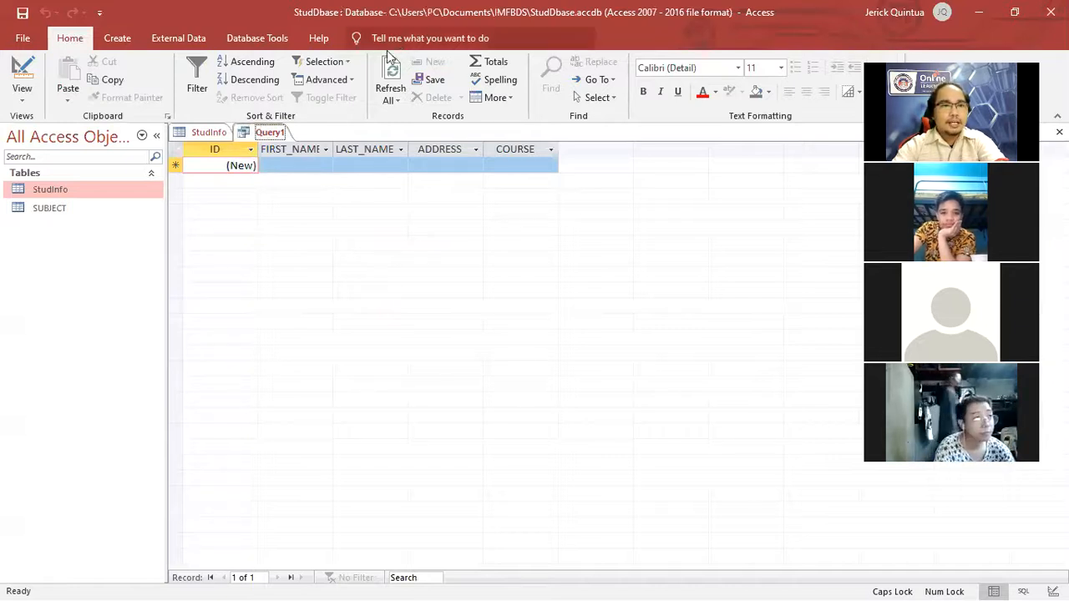
Compare the COURSE values of the QUEZON CITY records in the StudInfo table with the Query1 results
left_click(209, 132)
left_click(731, 198)
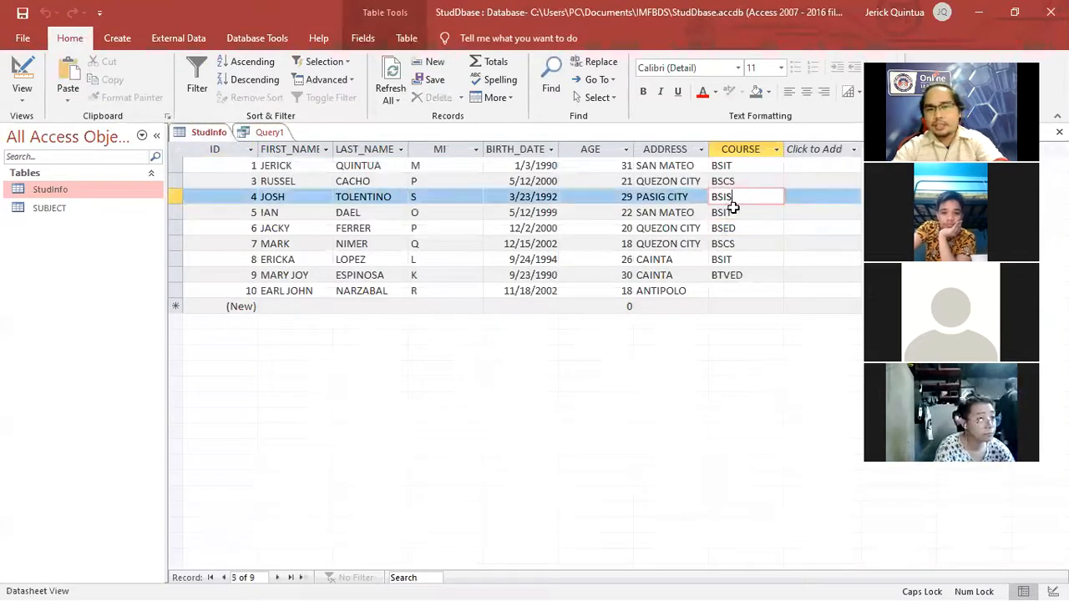
left_click(735, 228)
left_click(736, 183)
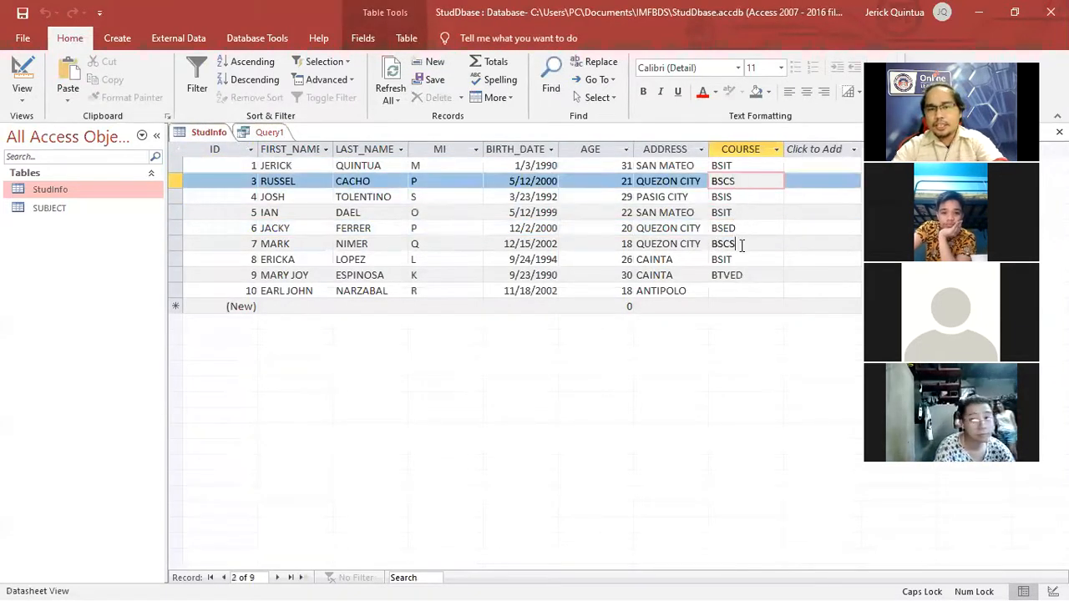
left_click(741, 244)
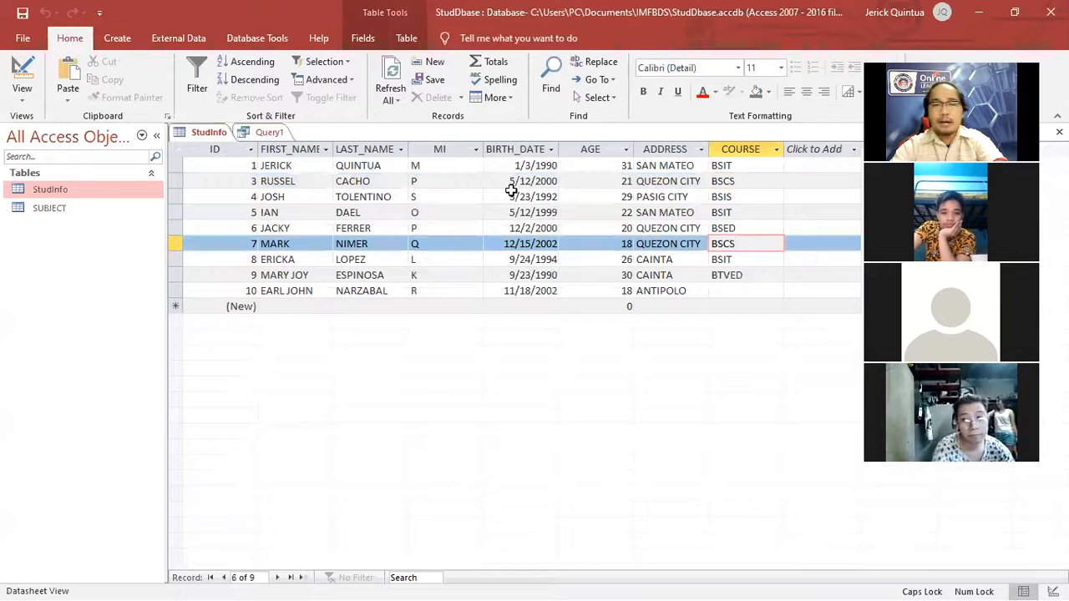
left_click(267, 133)
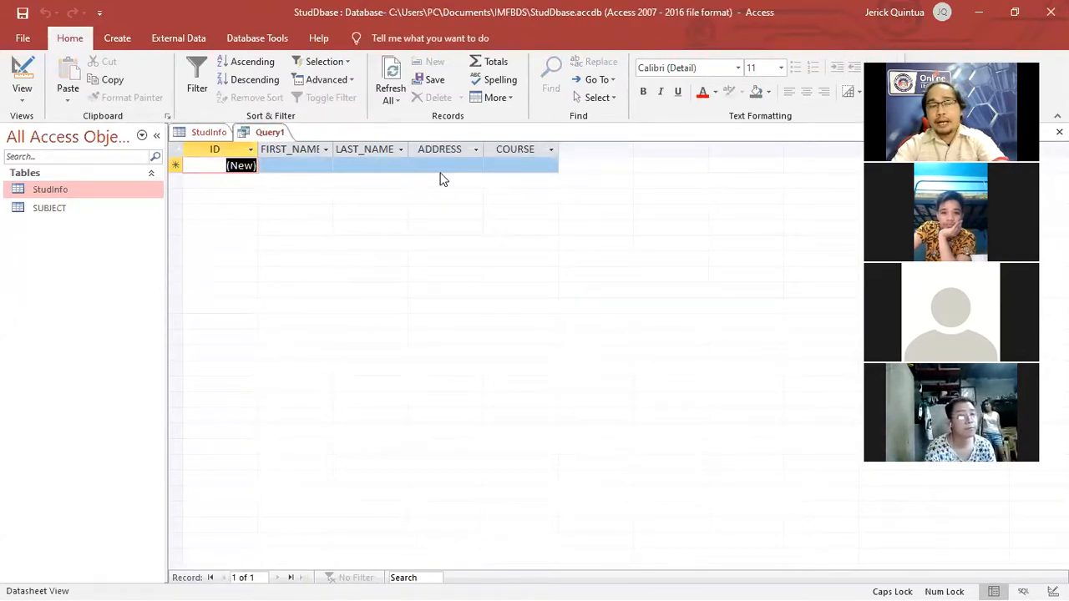
left_click(209, 133)
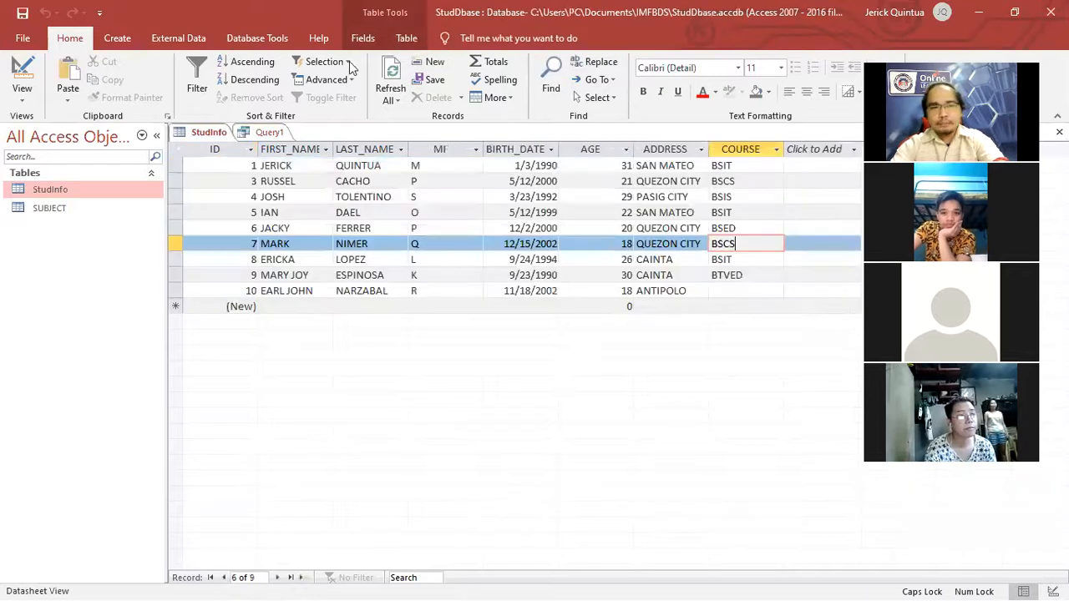
Return to the query's Design view and highlight the ADDRESS and COURSE criteria in turn
left_click(269, 132)
left_click(22, 83)
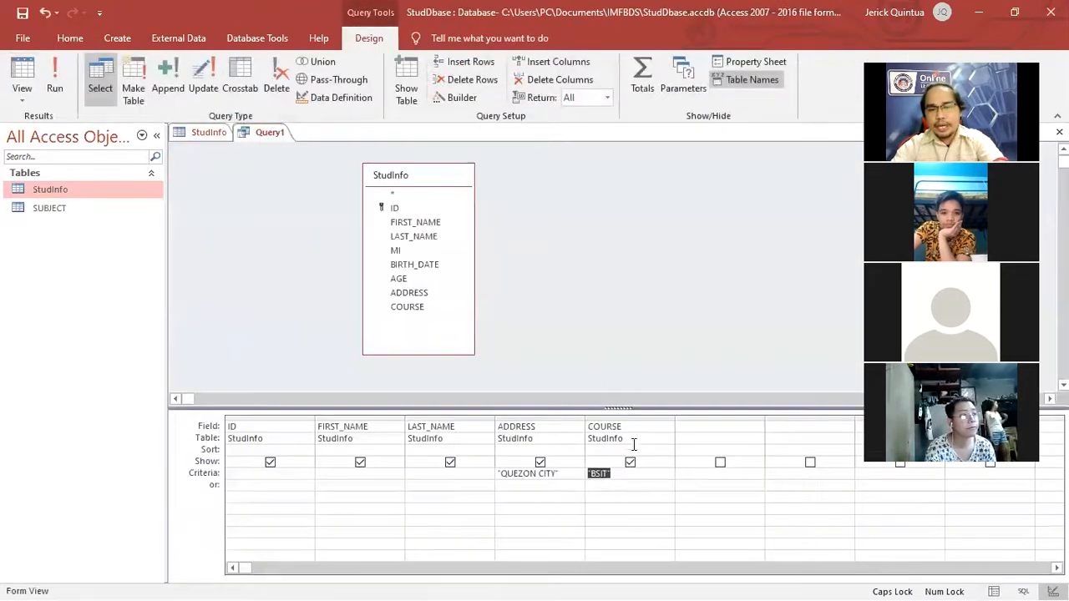
left_click(599, 482)
left_click_drag(564, 474, 492, 473)
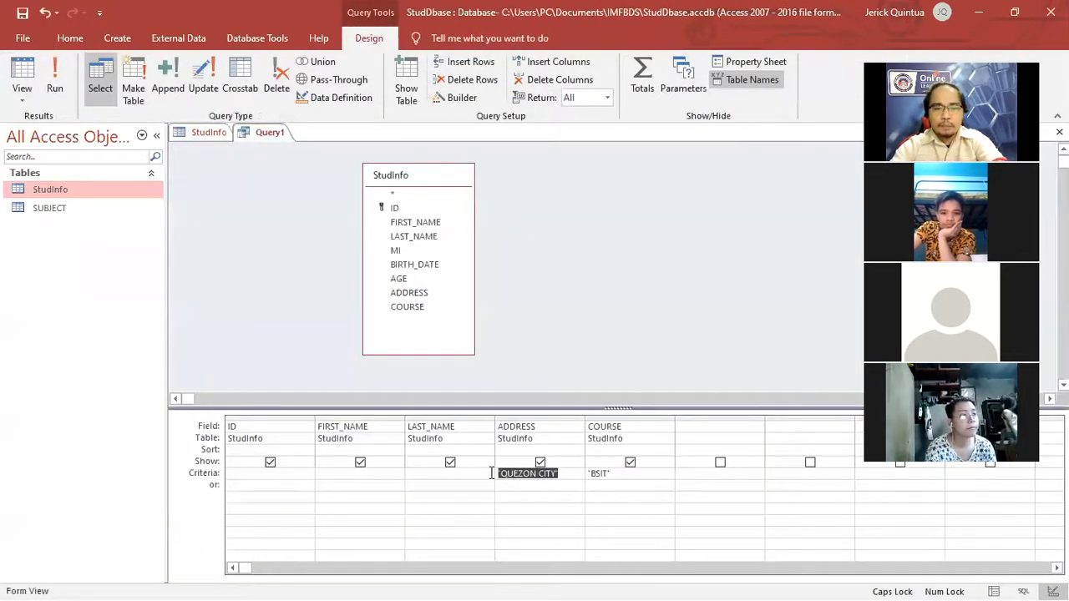
left_click_drag(616, 472, 583, 480)
left_click(622, 473)
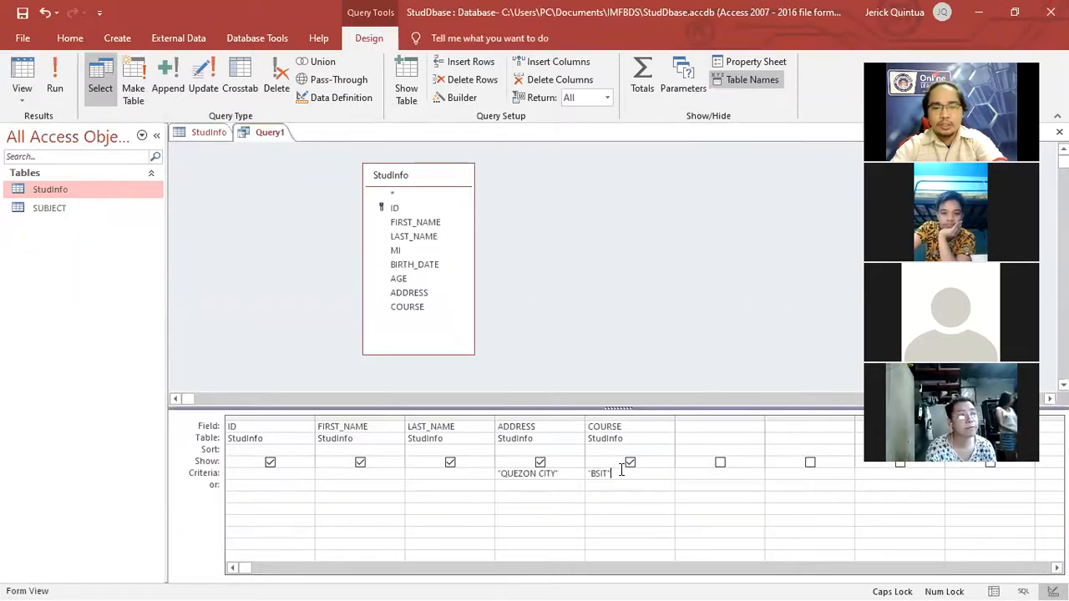
Recheck the ADDRESS and COURSE values of the QUEZON CITY students in the StudInfo table
left_click(210, 132)
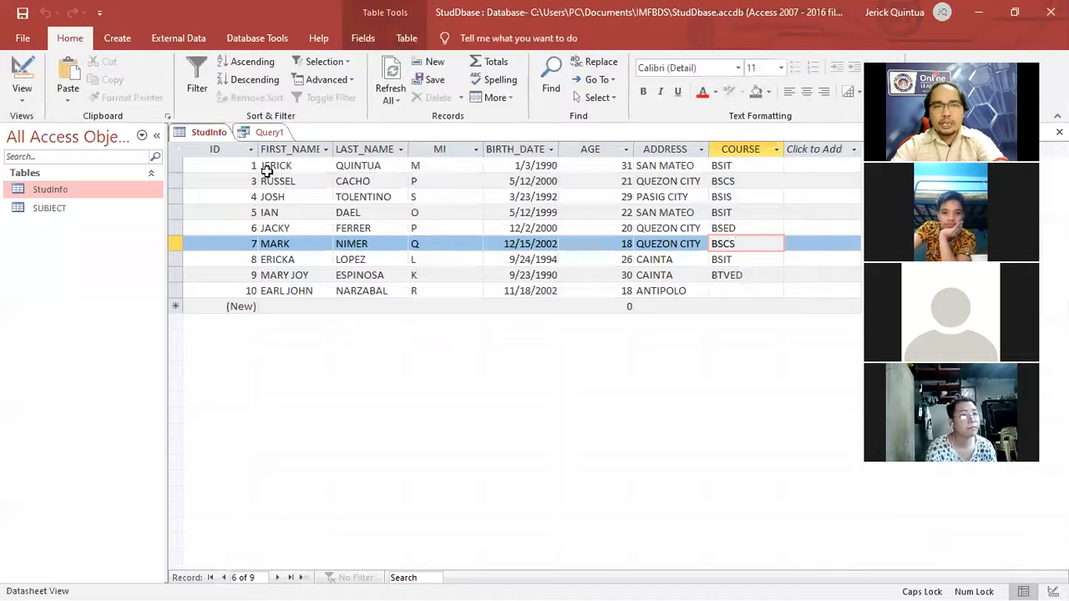
left_click_drag(640, 180, 716, 181)
left_click_drag(710, 228, 736, 243)
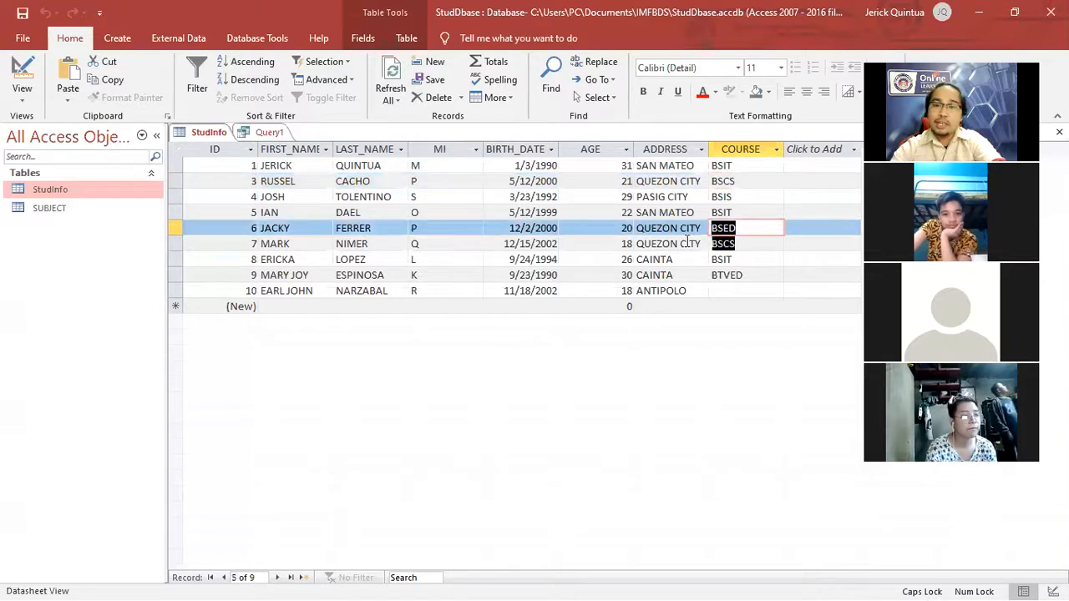
left_click(751, 228)
Delete the COURSE column from Query1 and add "PASIG CITY" as an alternative (or) criterion under ADDRESS
left_click(269, 132)
left_click_drag(628, 467, 558, 471)
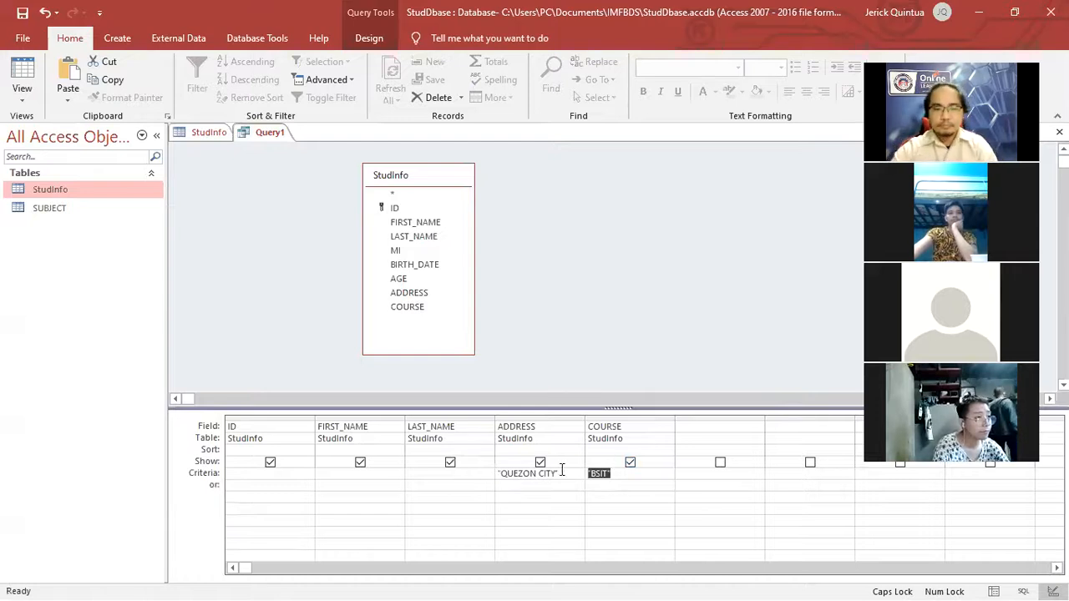
left_click_drag(675, 427, 491, 435)
key("Delete")
left_click(539, 484)
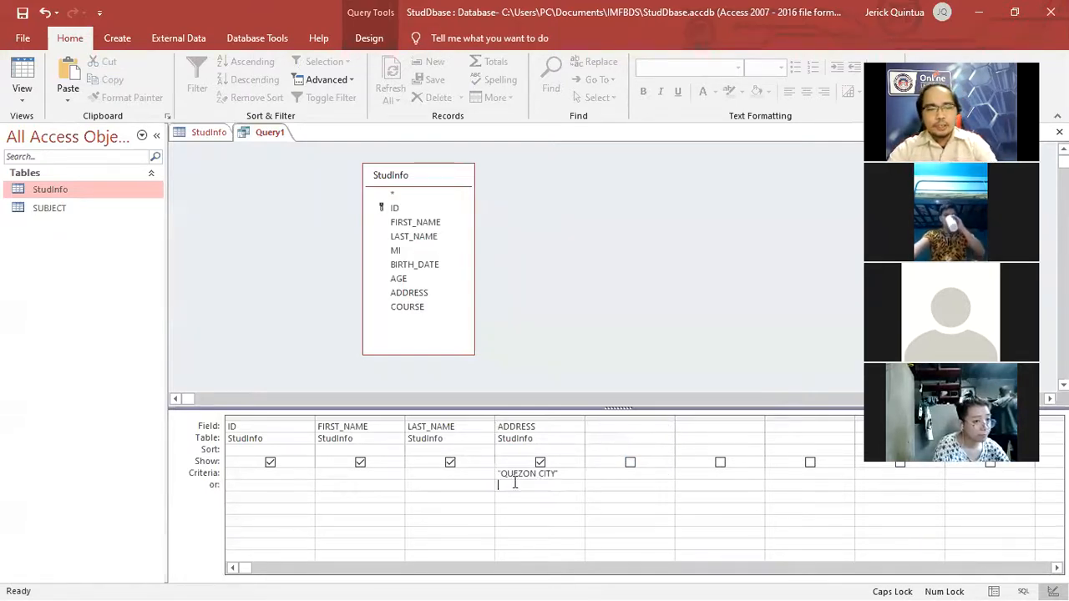
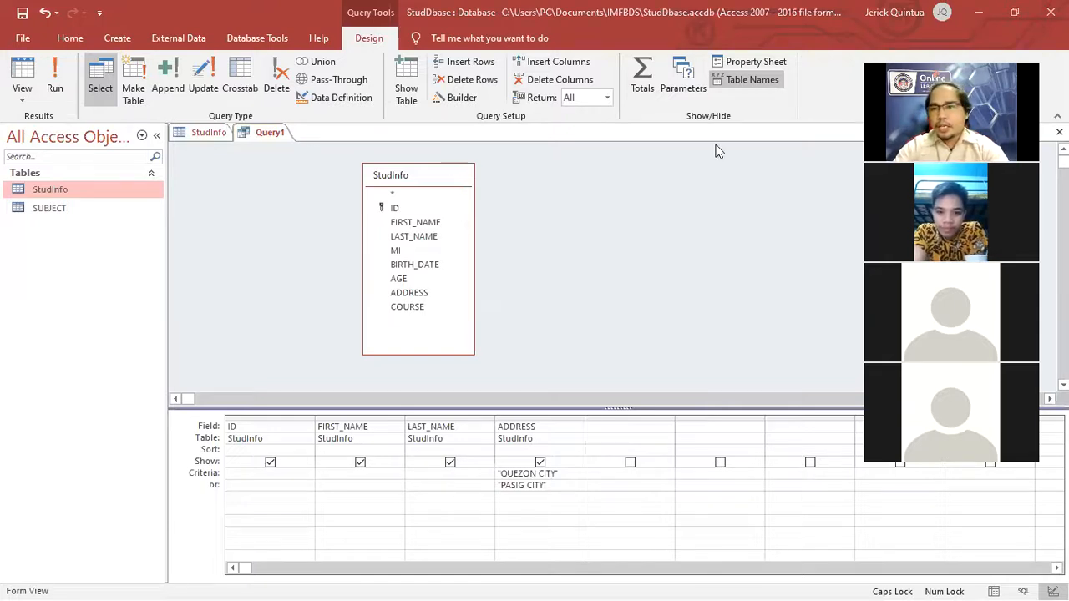
left_click(764, 252)
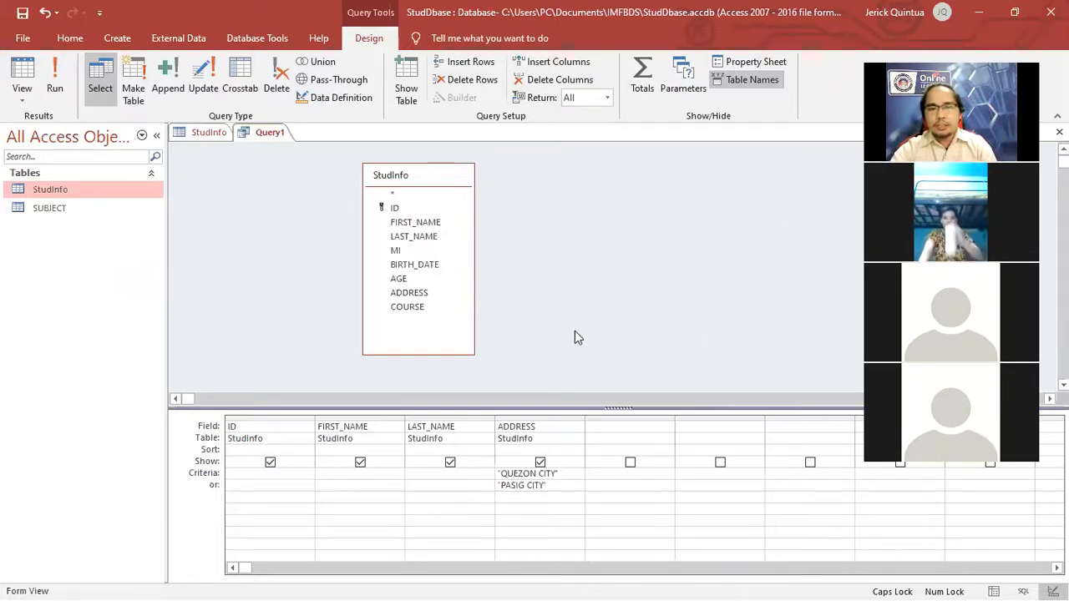
Close the StudDbase database, saving the changed query design under the name some_info
left_click(1050, 11)
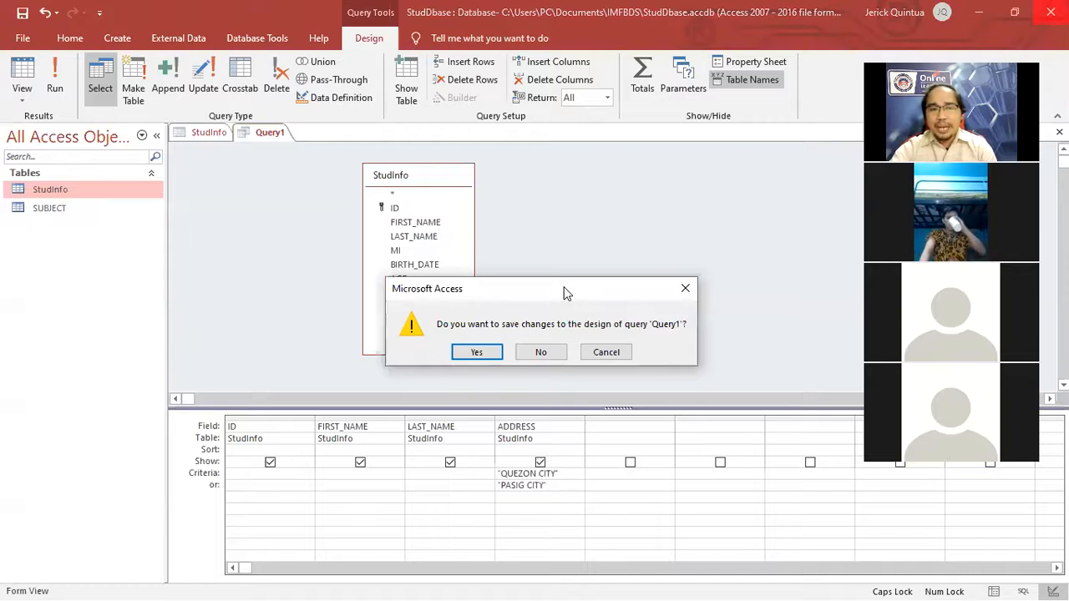
left_click_drag(564, 292, 575, 169)
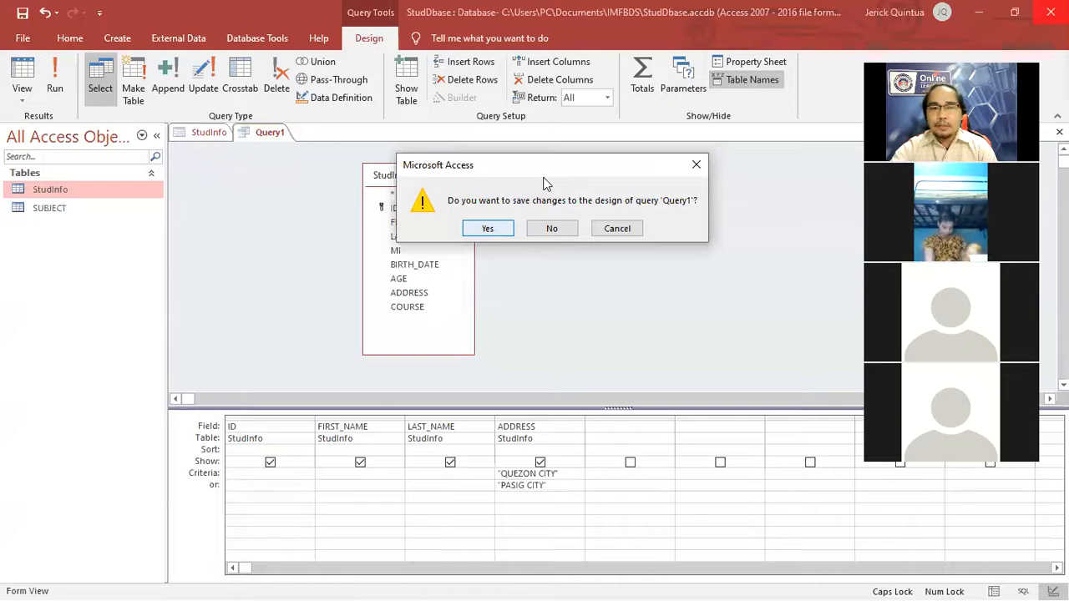
key("Return")
left_click(517, 212)
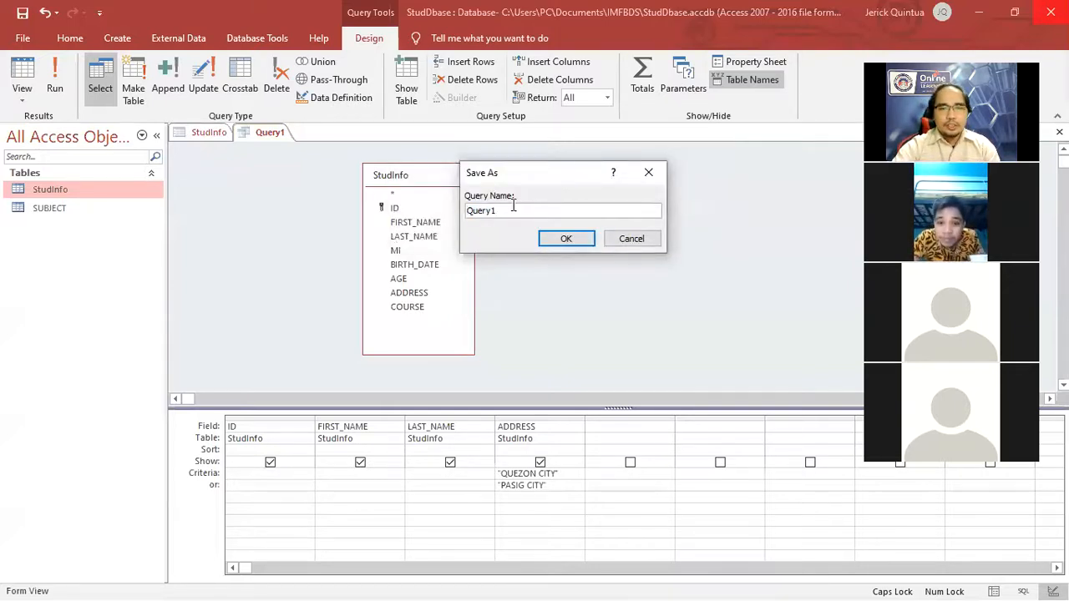
key("BackSpace")
key("BackSpace")
key("BackSpace")
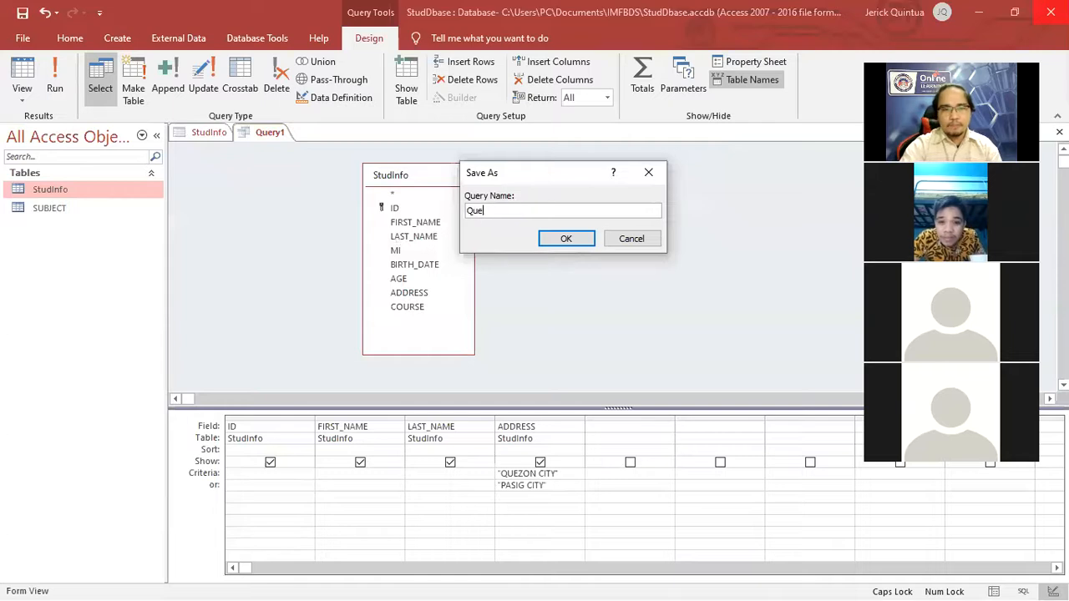
key("BackSpace")
key("BackSpace")
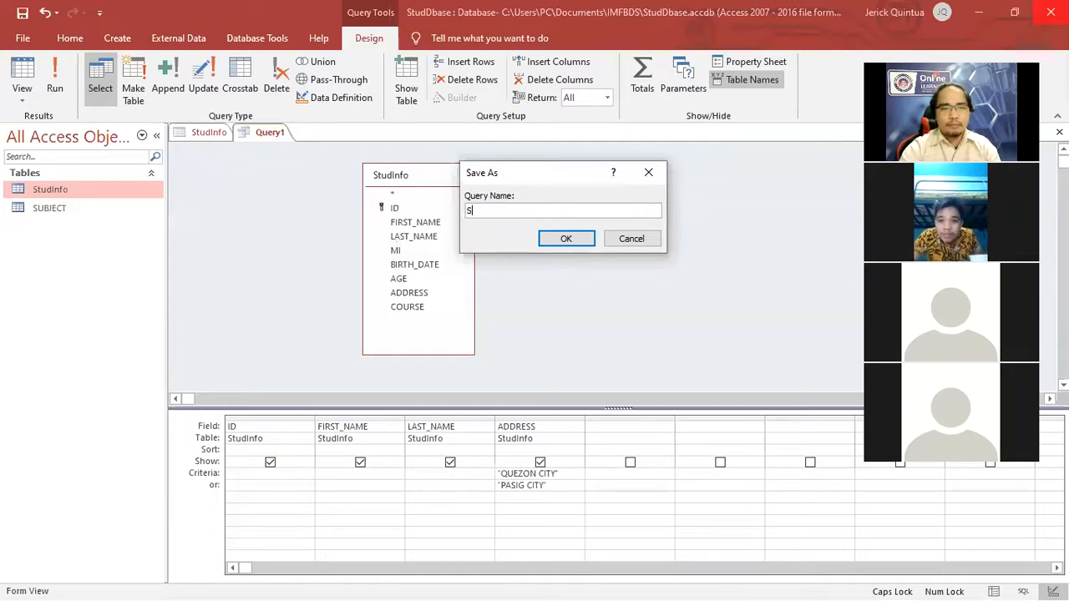
key("Caps_Lock")
type("some_info")
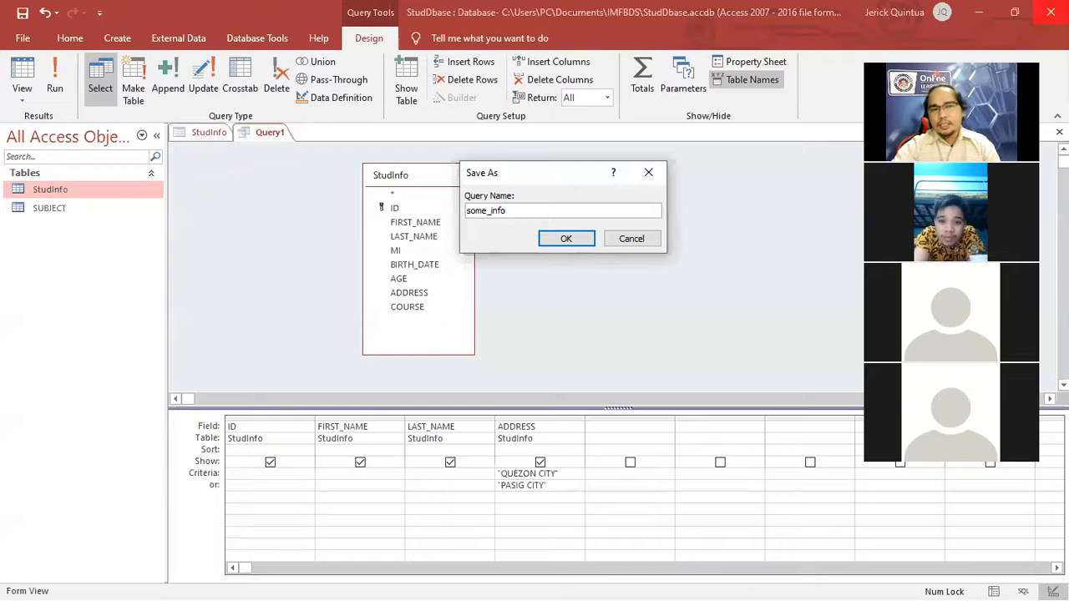
left_click(565, 239)
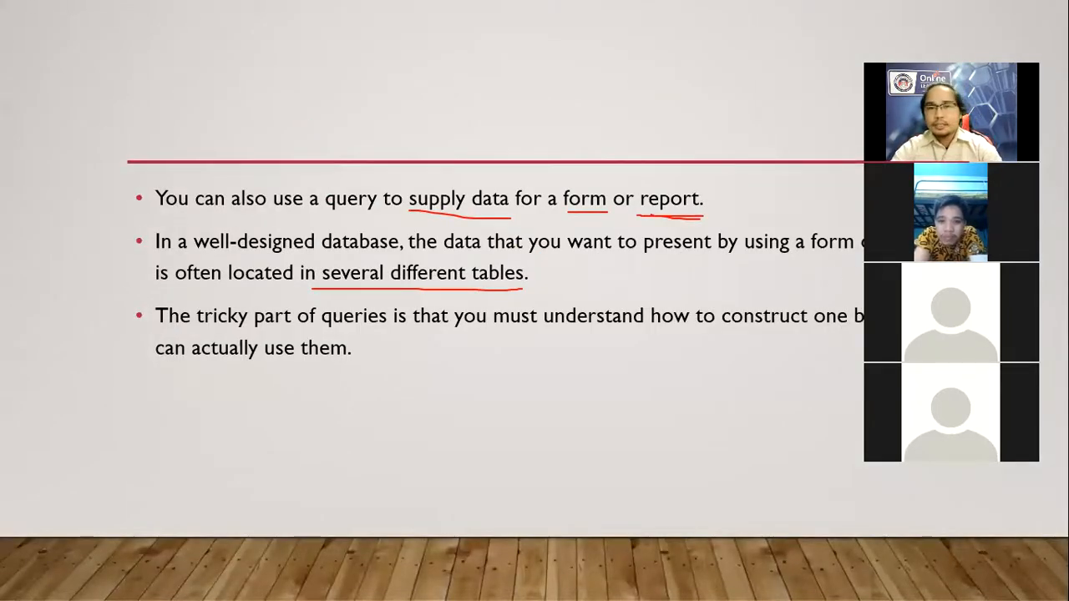
End the PowerPoint slide show, discard the ink annotations, and close PowerPoint
key("Escape")
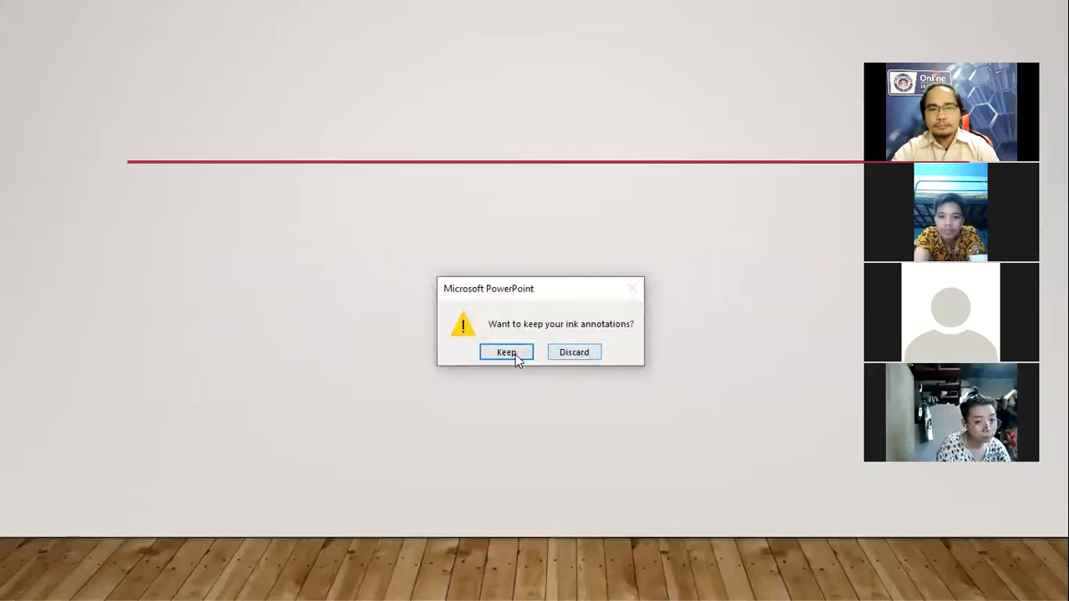
left_click(575, 356)
left_click(1058, 5)
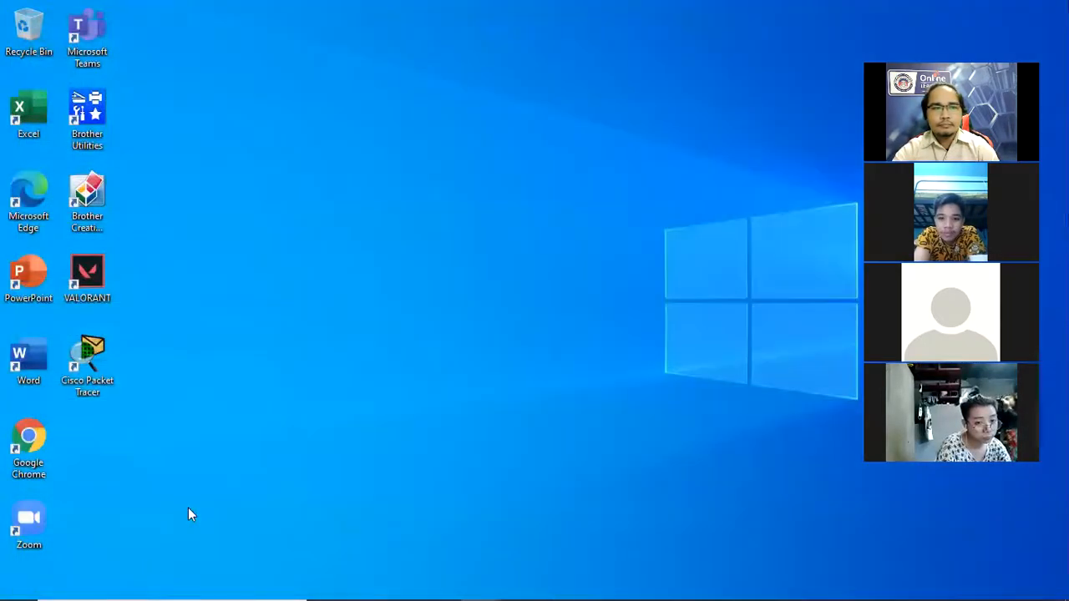
Start Access and open the recent inventory database from the Documents » IMFBDS folder
left_click(157, 585)
left_click(153, 349)
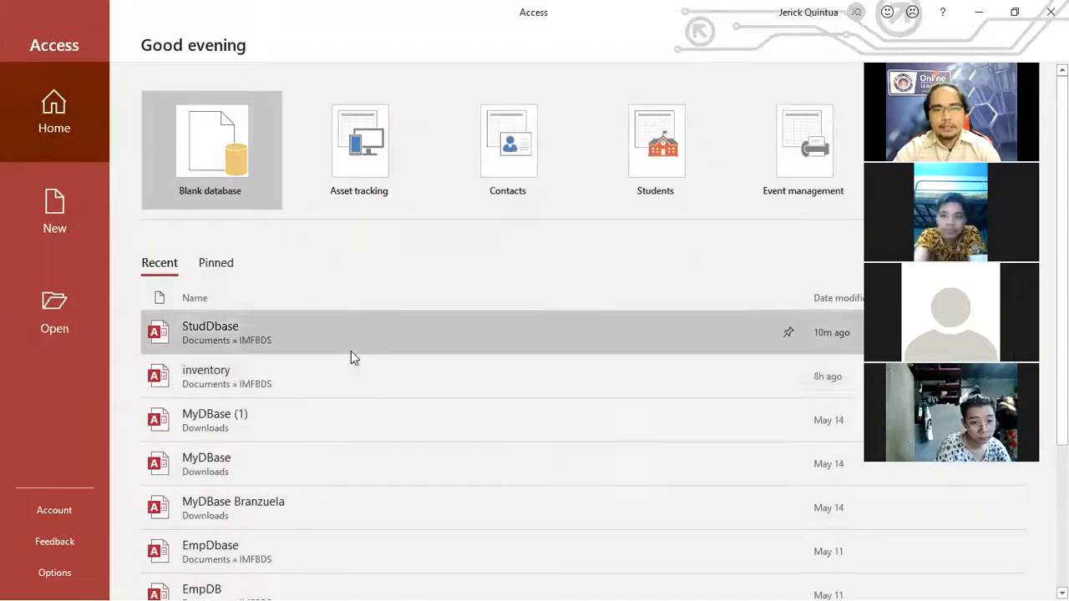
left_click(332, 382)
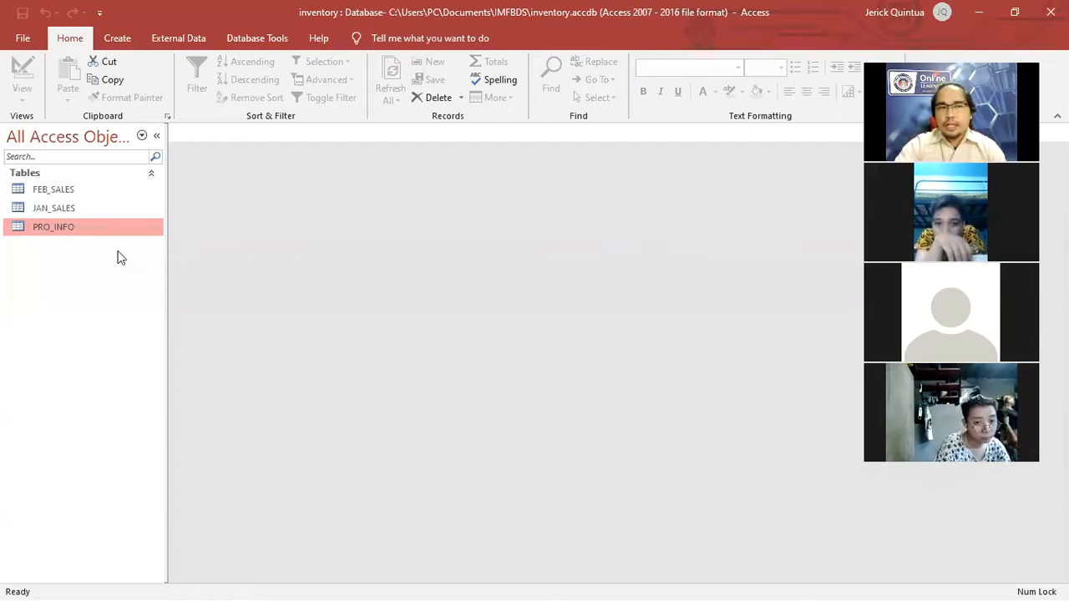
Open the JAN_SALES and FEB_SALES tables and compare their items, dates and amounts
double_click(63, 206)
double_click(72, 190)
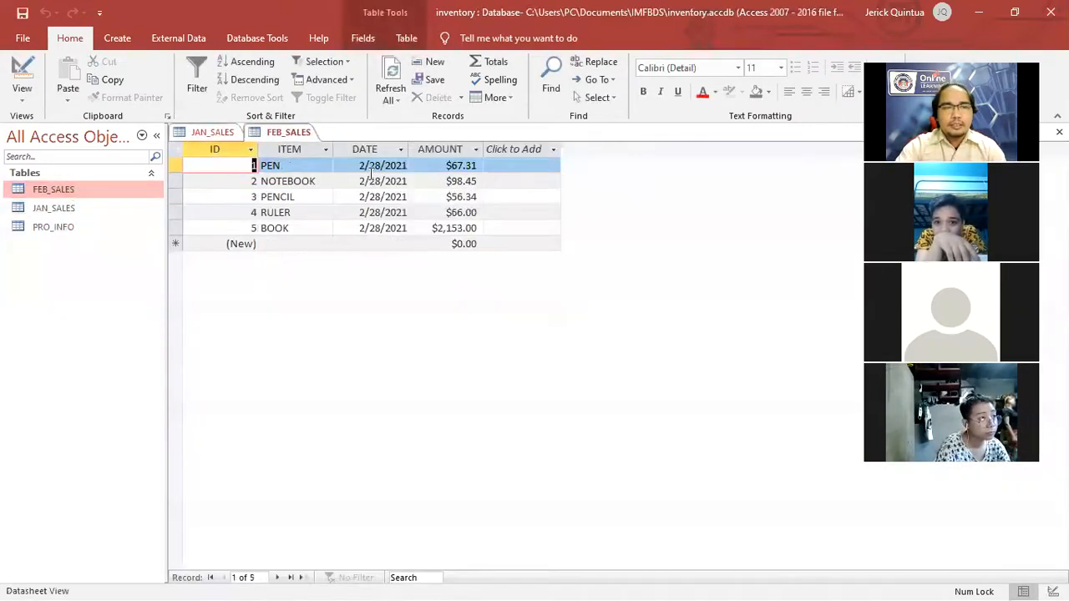
left_click(219, 133)
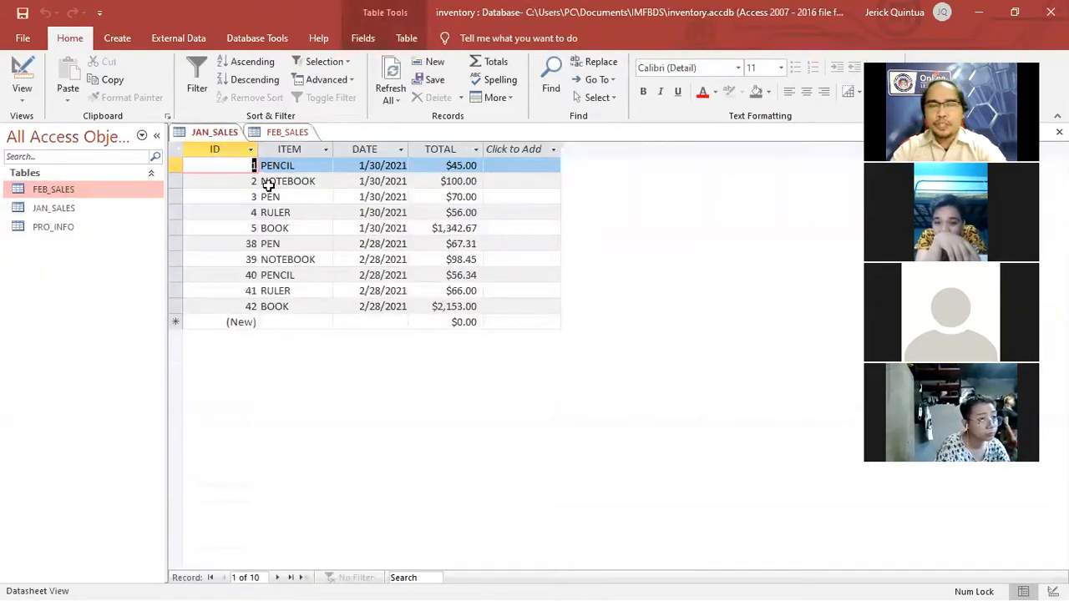
Delete the five records dated 2/28/2021, IDs 38 to 42, from the JAN_SALES table
left_click(292, 136)
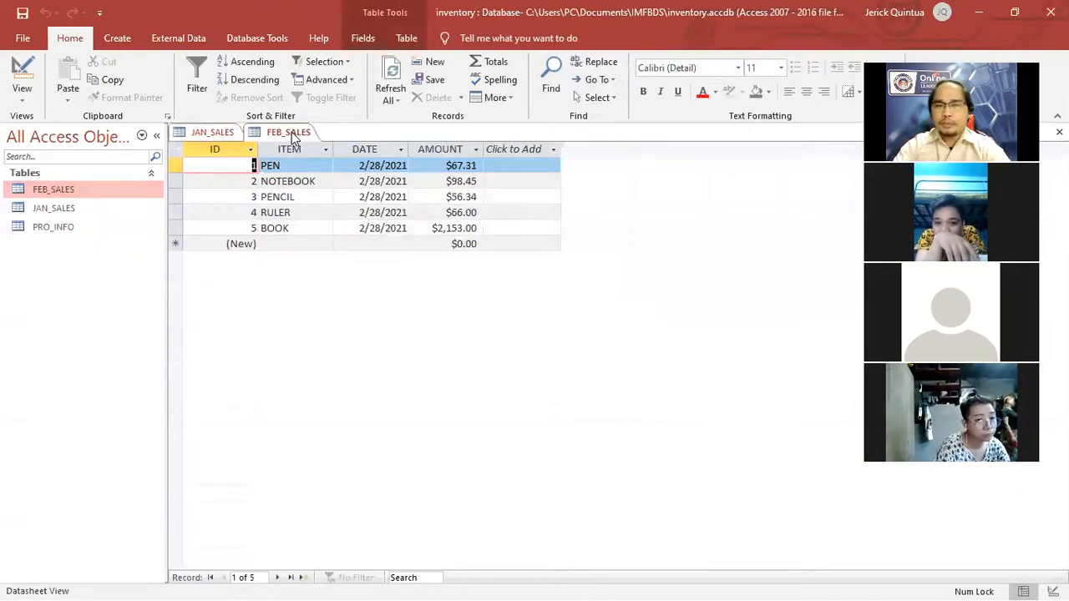
left_click(213, 135)
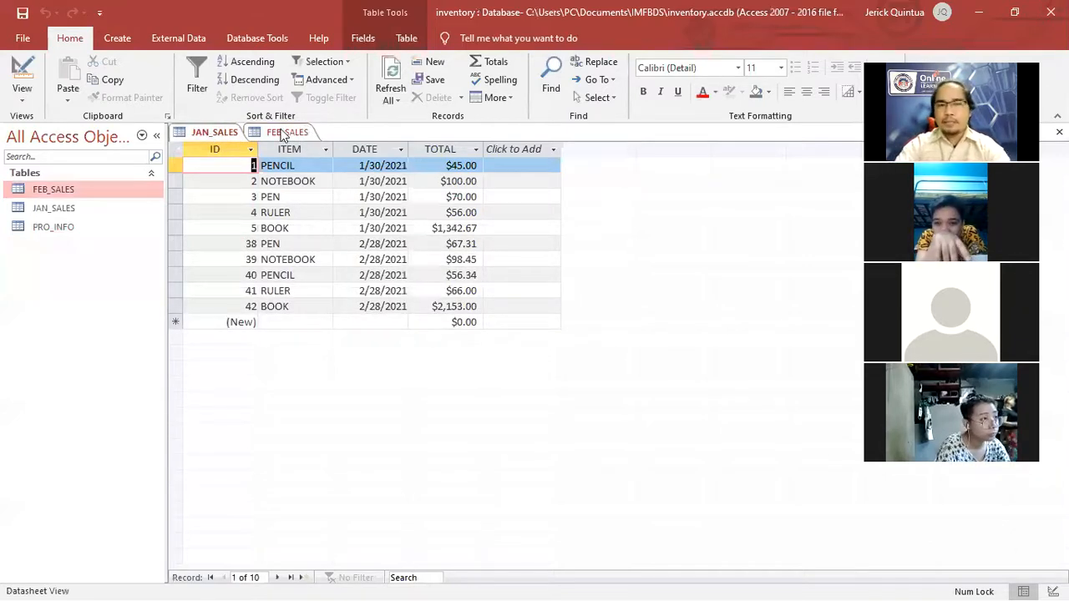
left_click(282, 136)
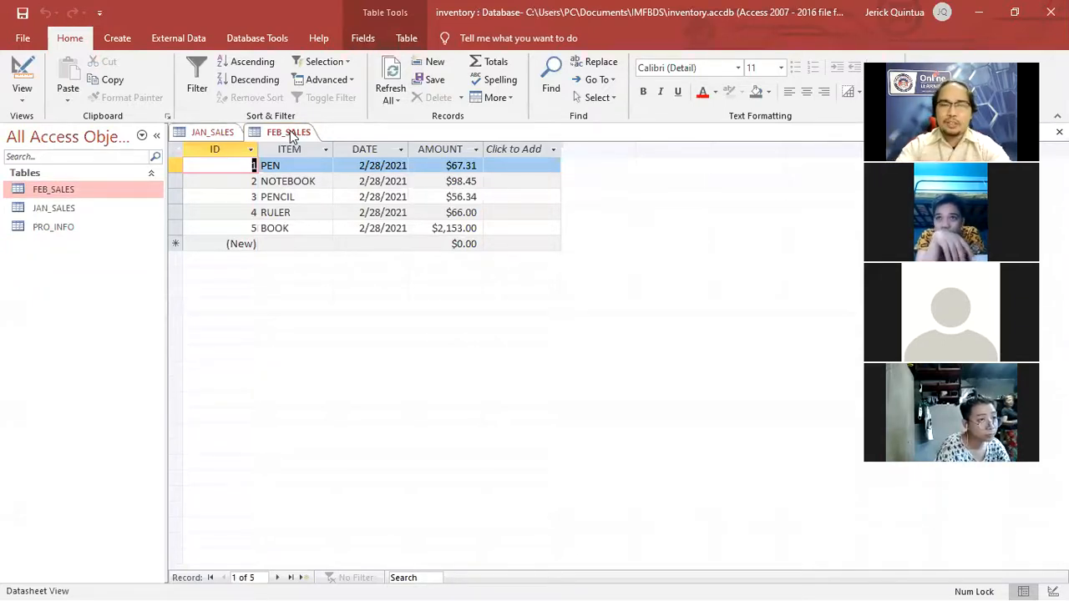
left_click(219, 132)
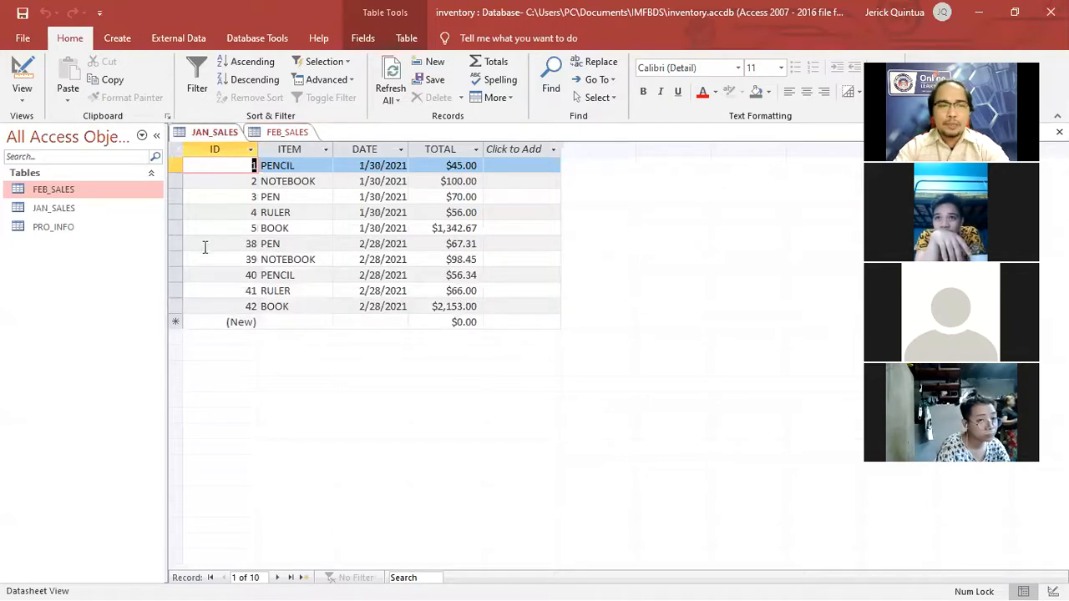
left_click_drag(176, 243, 177, 307)
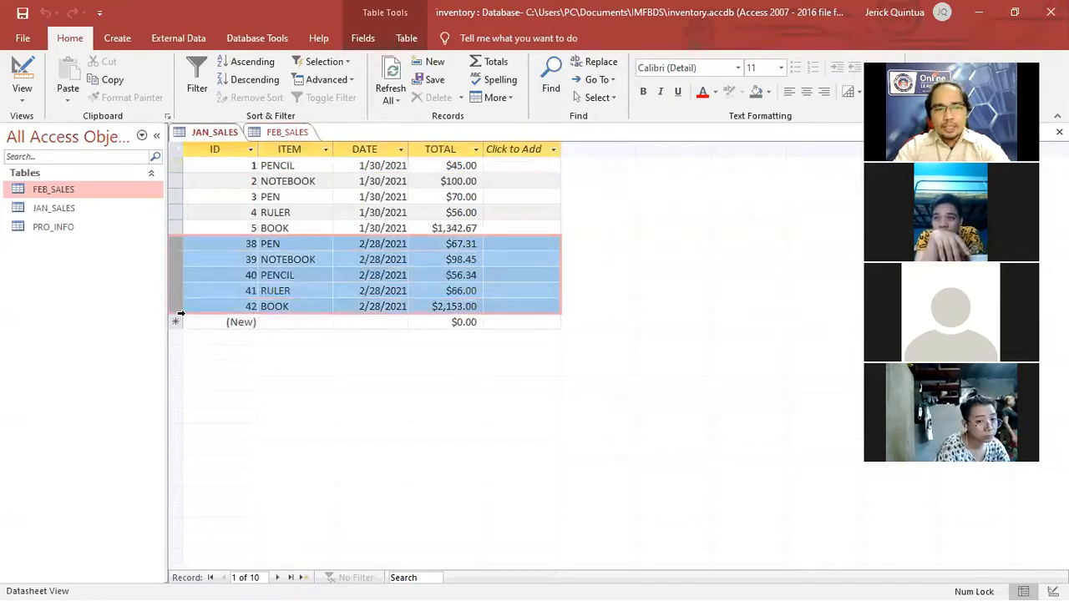
right_click(235, 261)
left_click(280, 287)
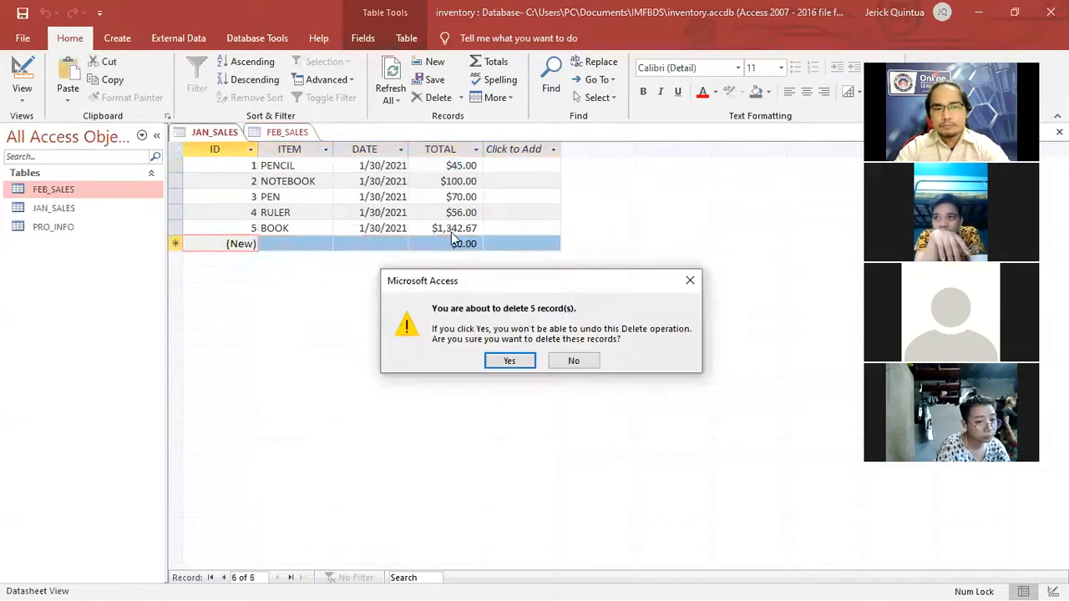
left_click(508, 360)
Compare the remaining JAN_SALES records with the records in FEB_SALES
left_click(284, 132)
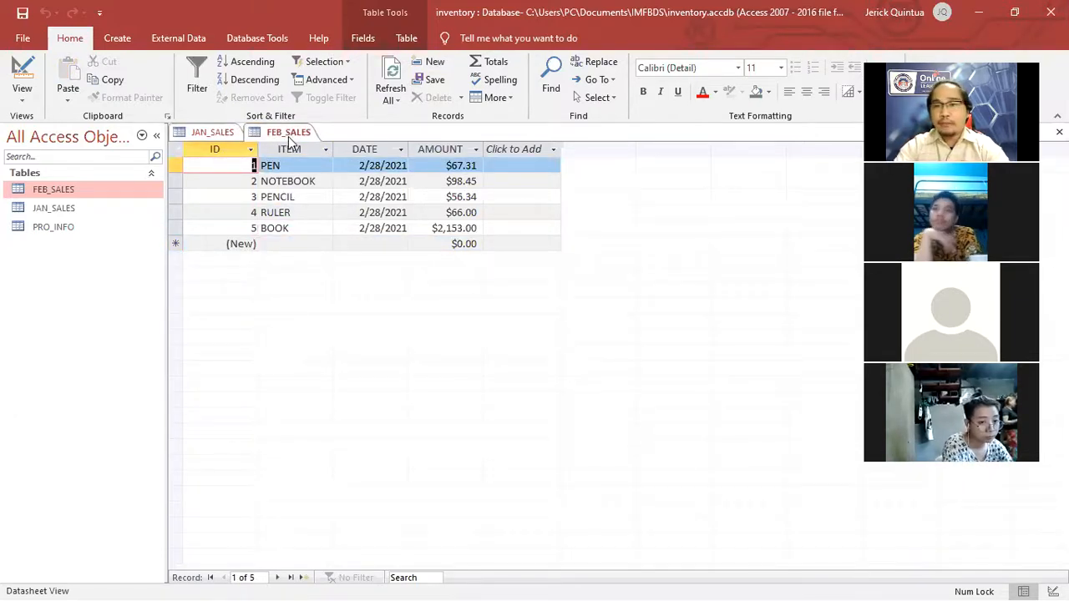
left_click(212, 134)
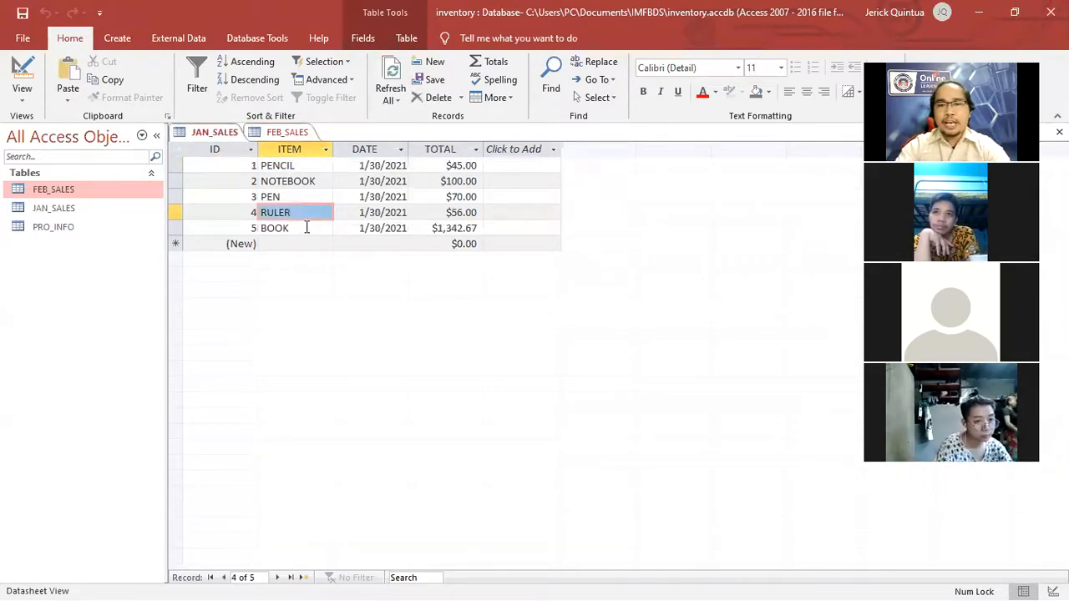
left_click(288, 132)
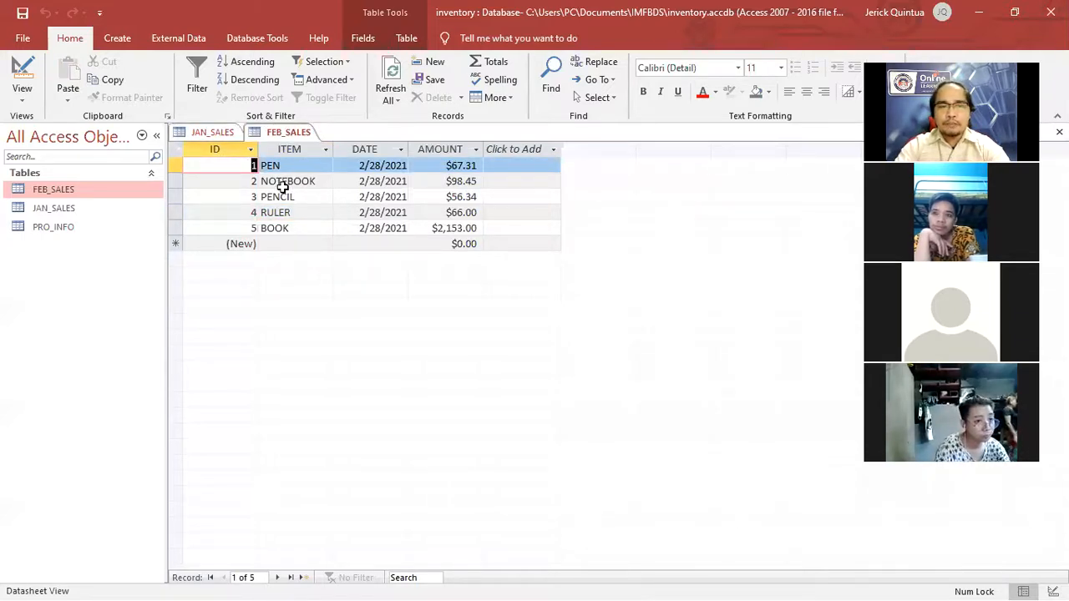
left_click(214, 132)
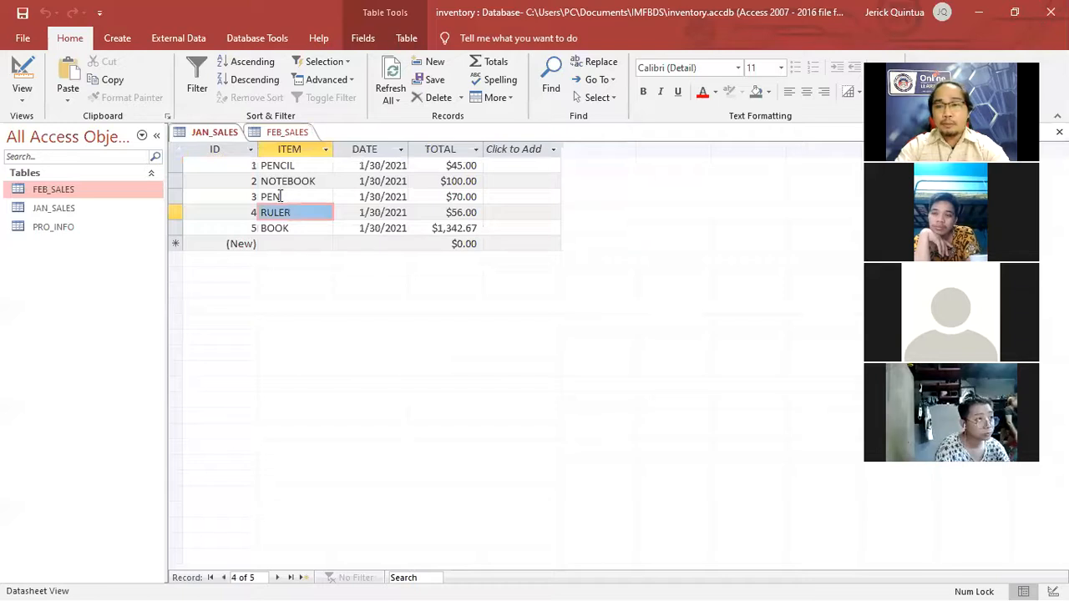
left_click(306, 209)
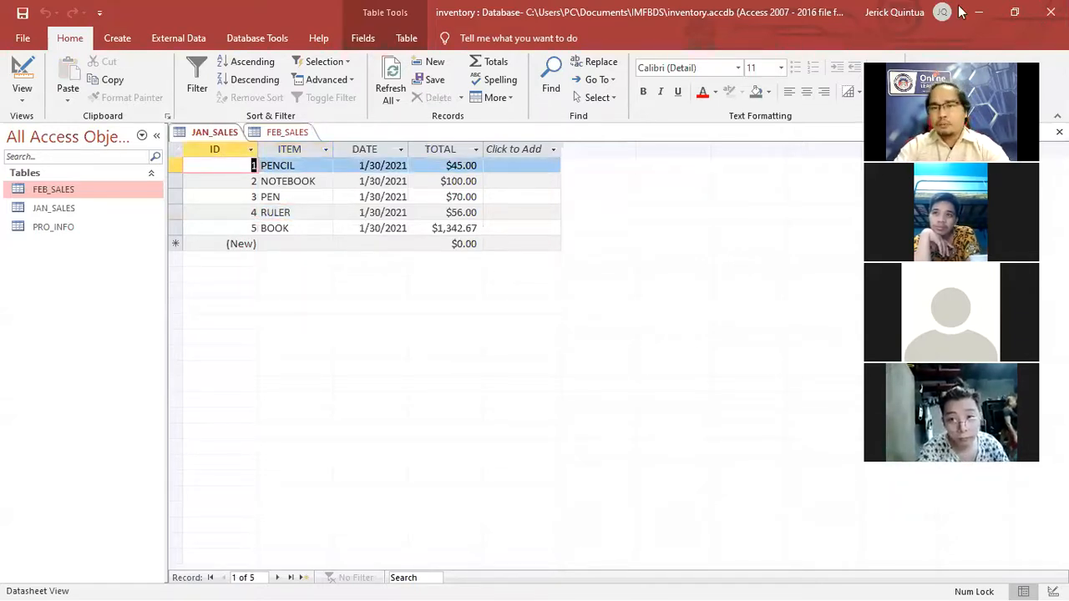
Create a new query in design view with the FEB_SALES table, then enlarge and reposition its field list
left_click(117, 39)
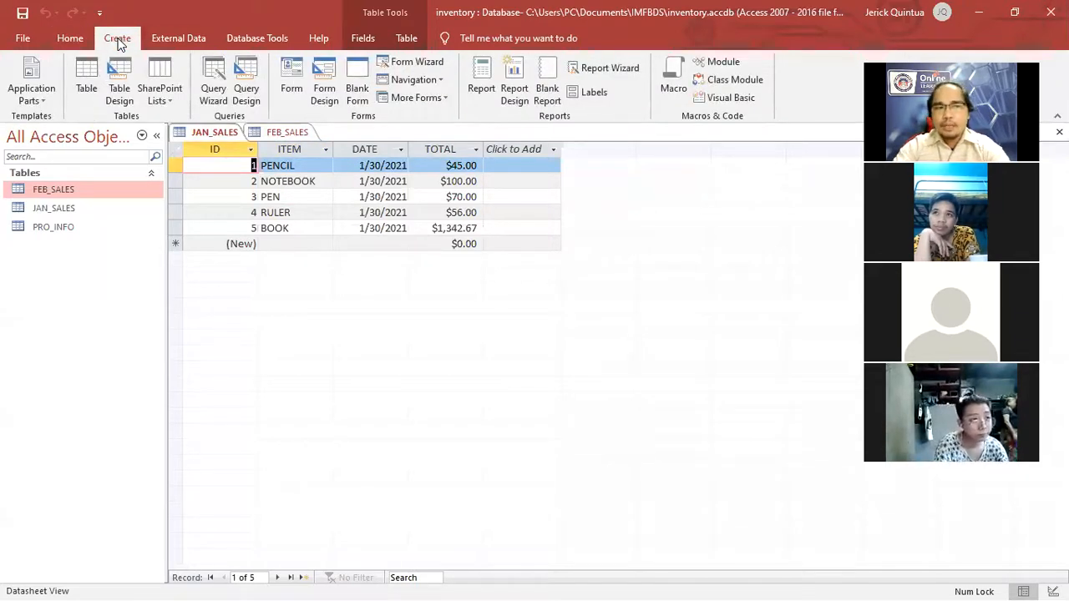
left_click(242, 83)
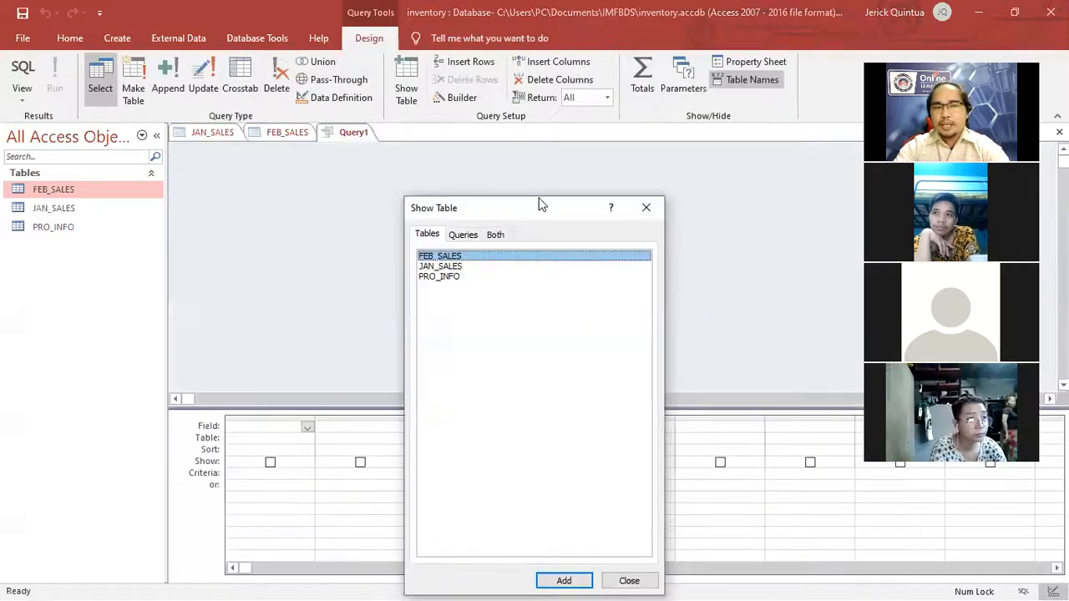
left_click_drag(540, 204, 587, 72)
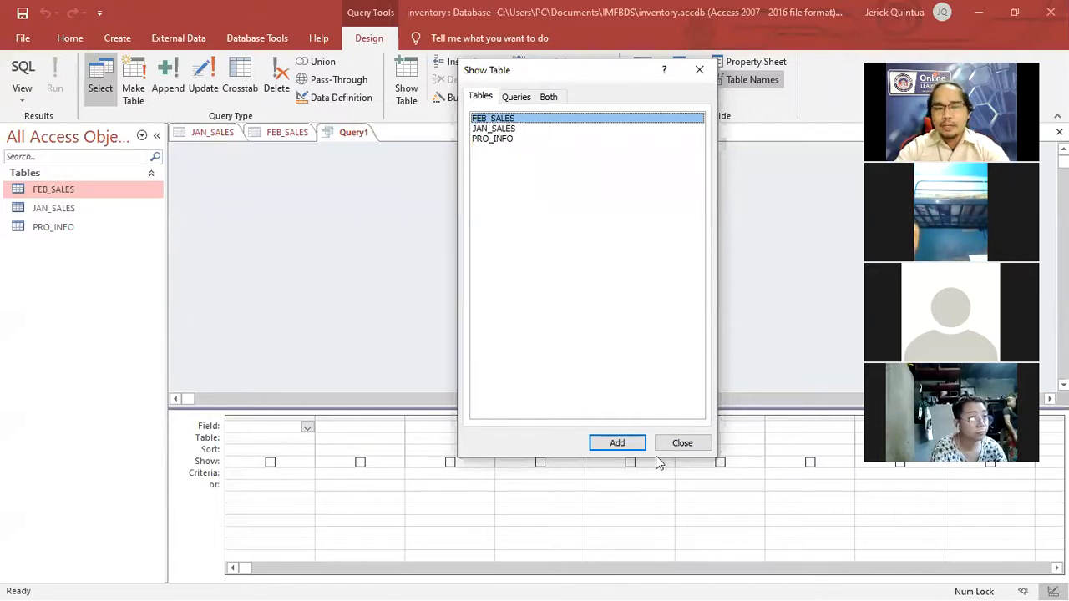
left_click(624, 444)
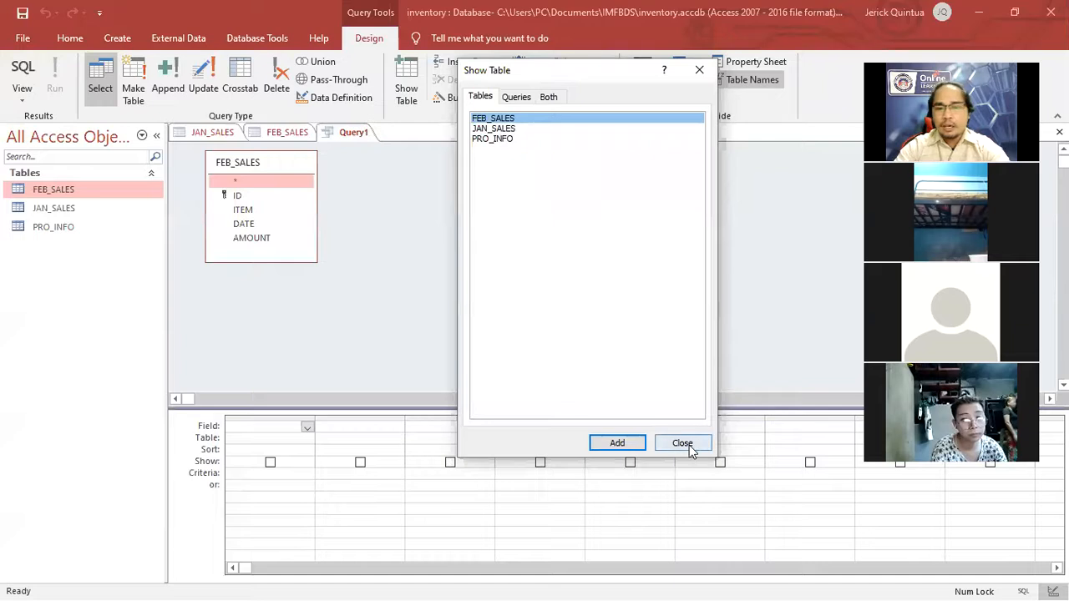
left_click(683, 443)
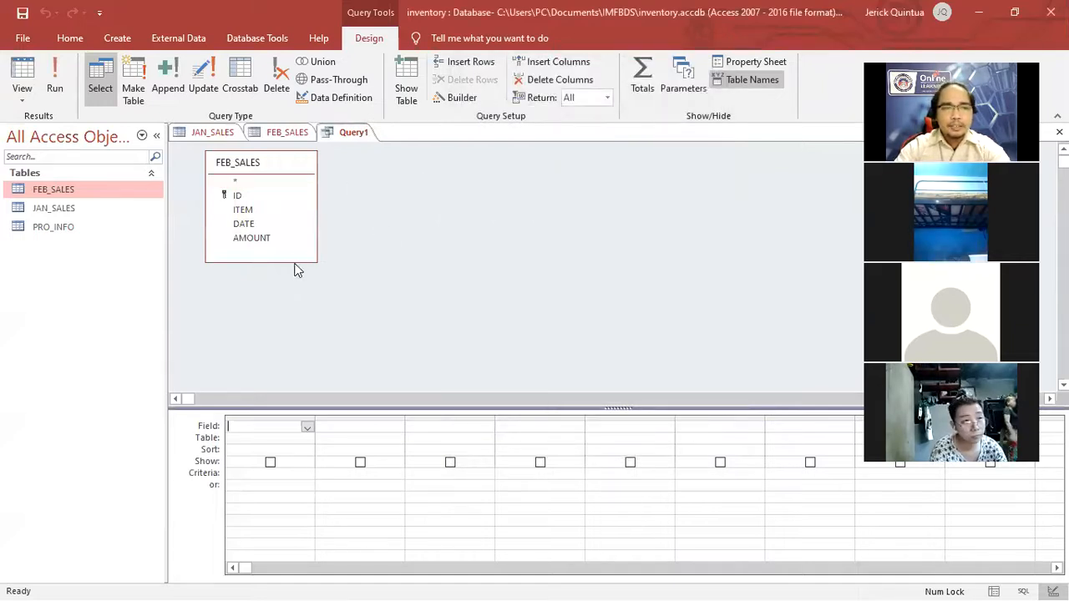
left_click_drag(297, 261, 297, 308)
left_click_drag(275, 165, 355, 166)
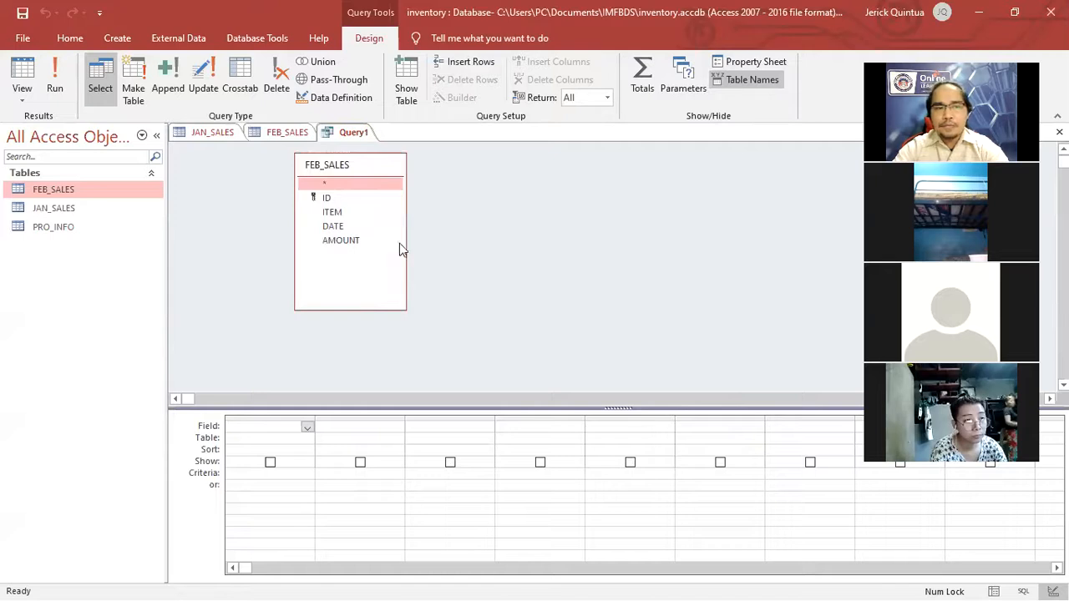
Add the ITEM, DATE and AMOUNT fields of FEB_SALES to the query design grid
double_click(350, 214)
double_click(348, 227)
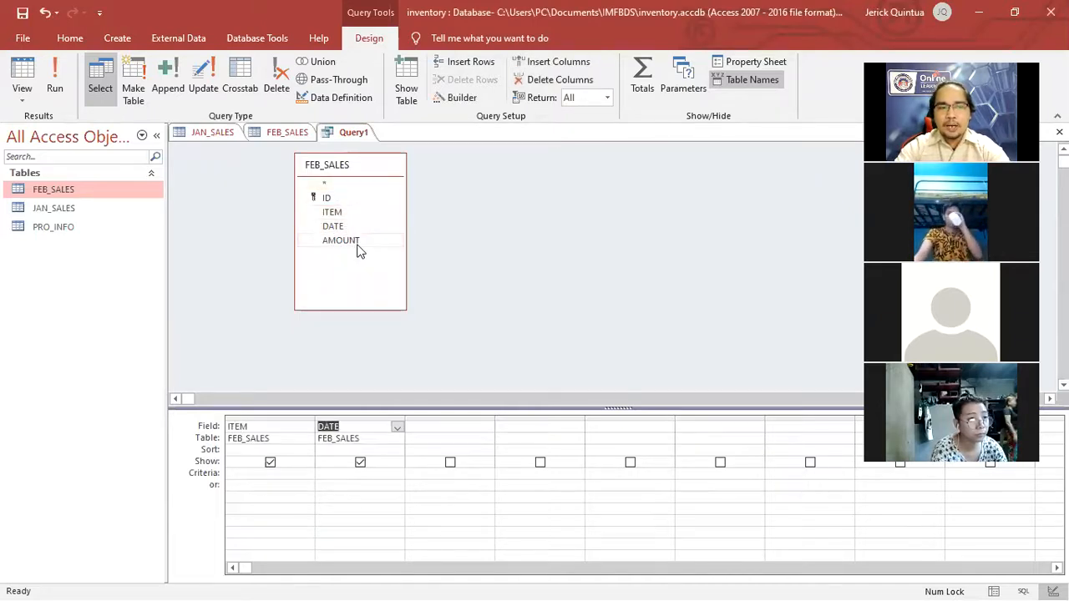
double_click(350, 241)
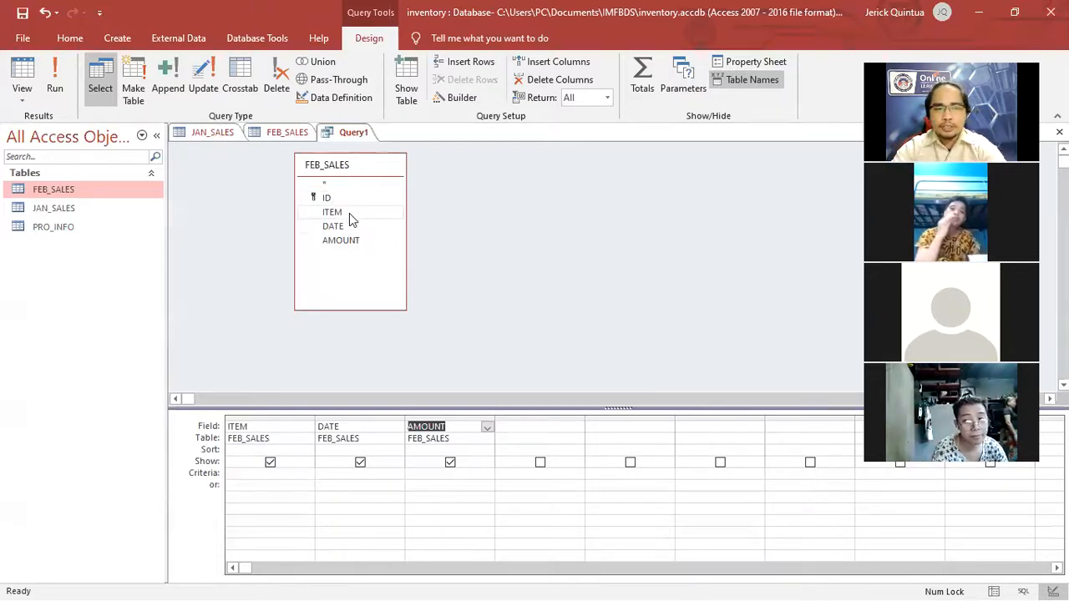
left_click(273, 431)
left_click(354, 430)
left_click(463, 429)
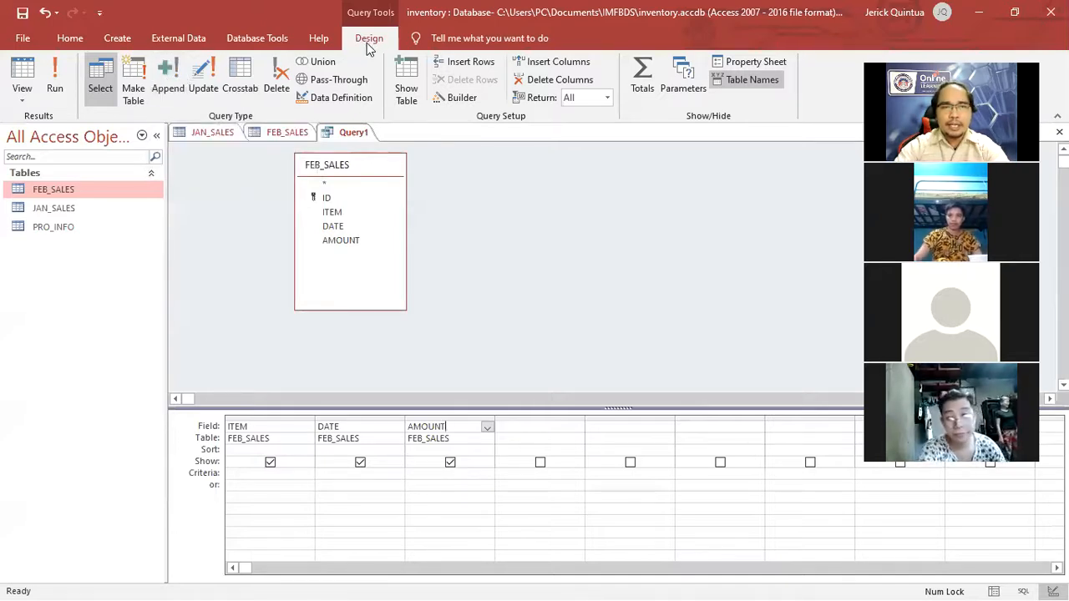
Convert the query to an append query that targets the JAN_SALES table in the current database
left_click(168, 88)
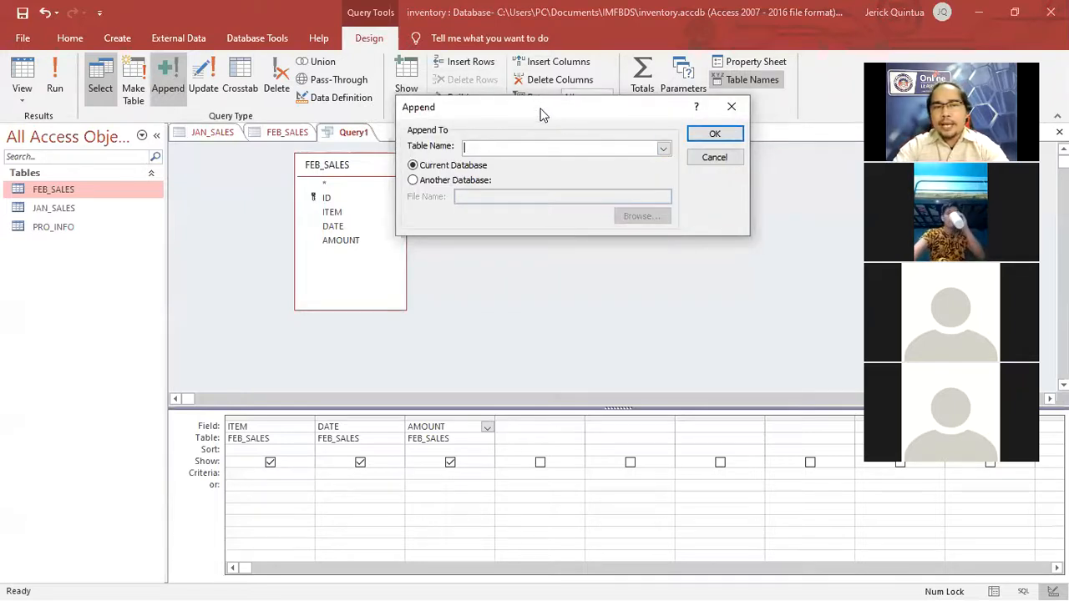
left_click_drag(541, 118, 542, 140)
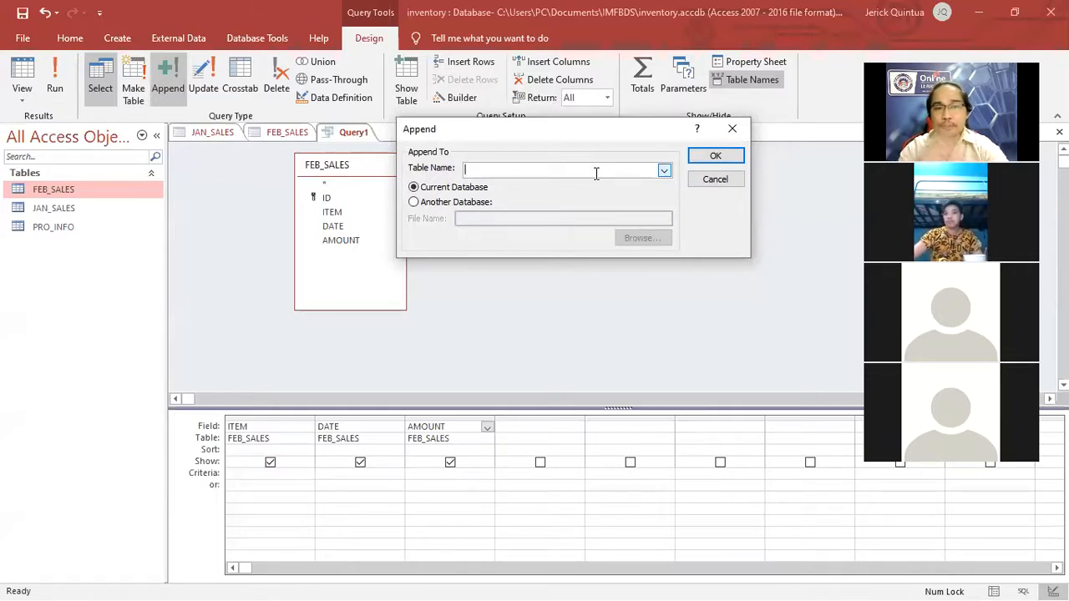
left_click(663, 170)
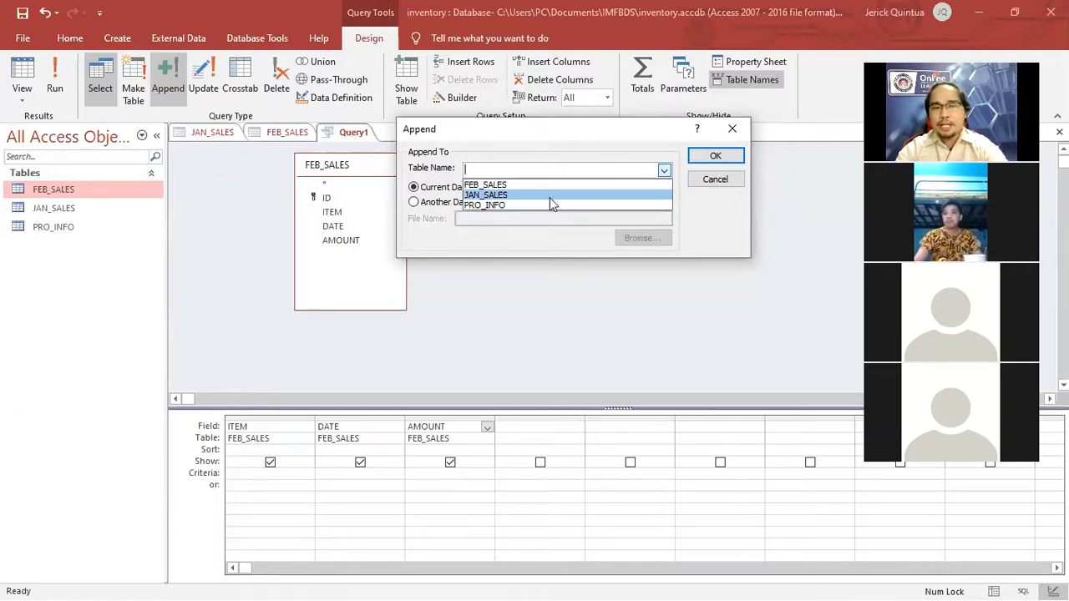
left_click(503, 197)
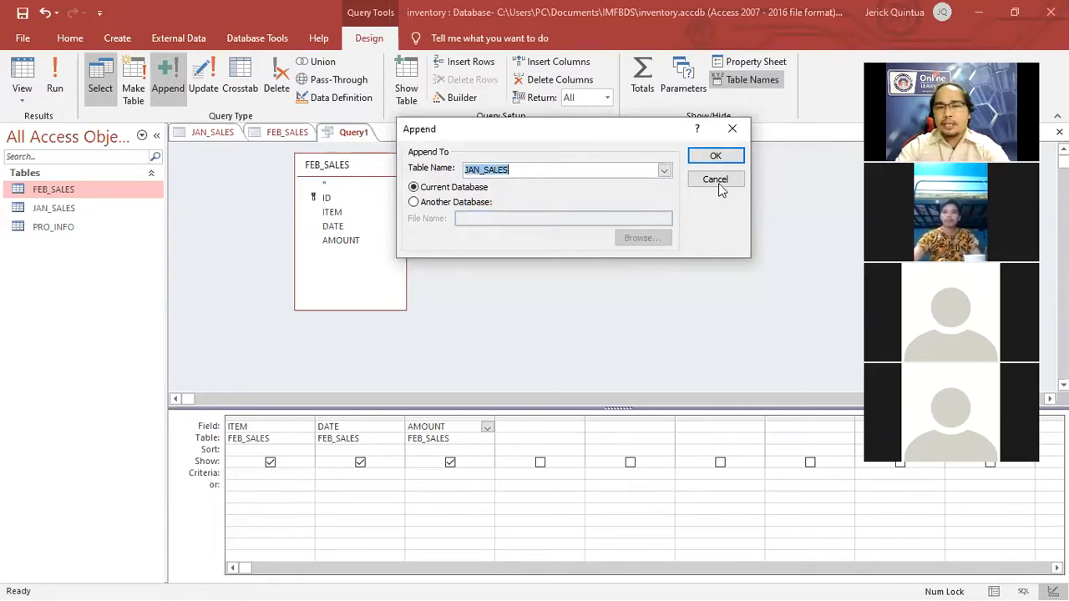
left_click(716, 159)
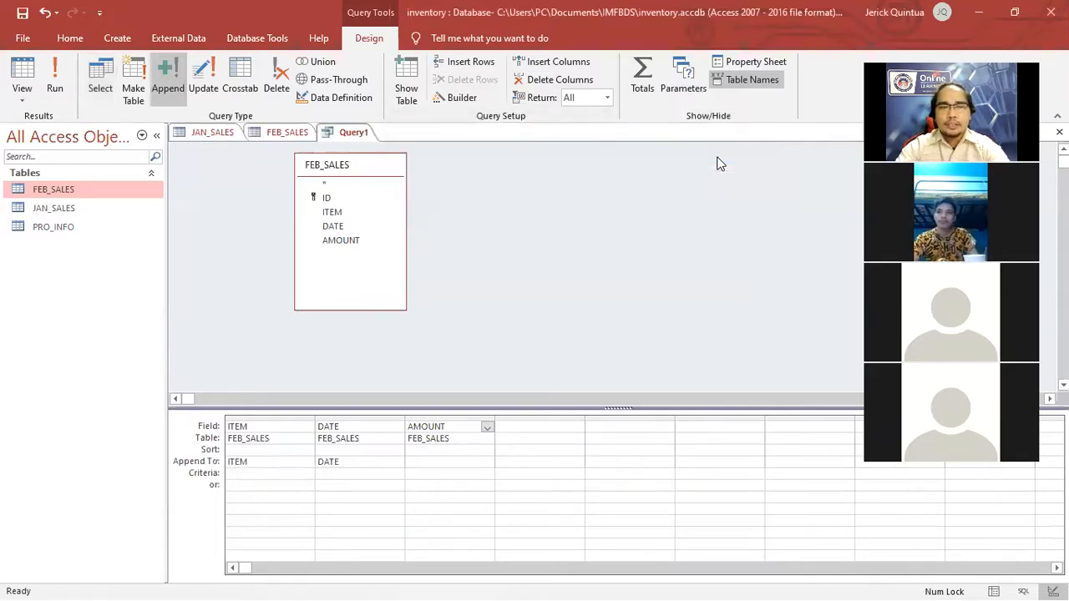
Check which Append To field is assigned to each of the ITEM, DATE and AMOUNT query columns
left_click(258, 475)
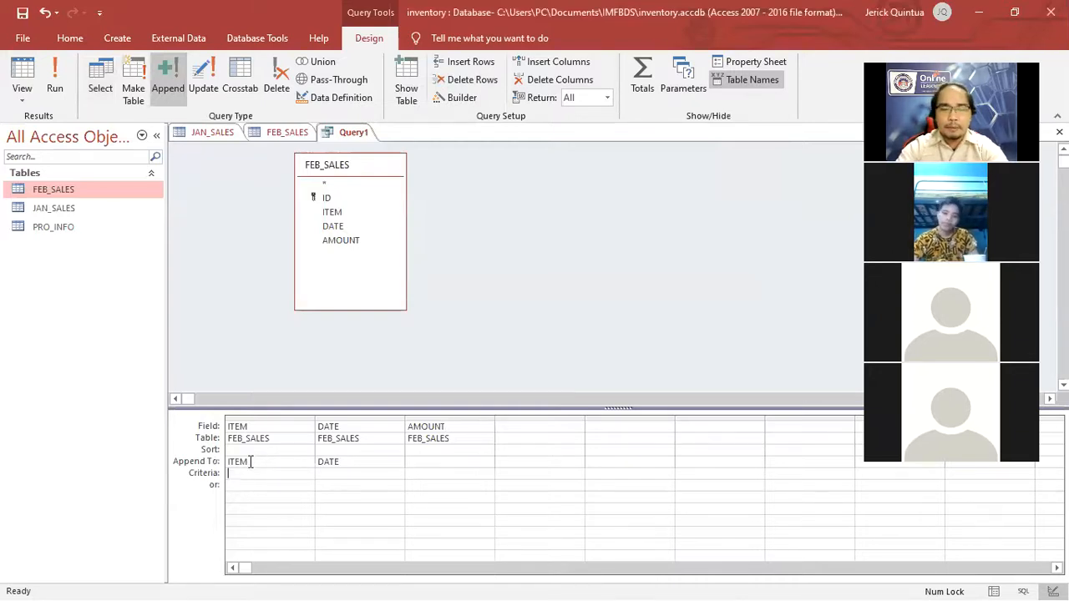
left_click(267, 462)
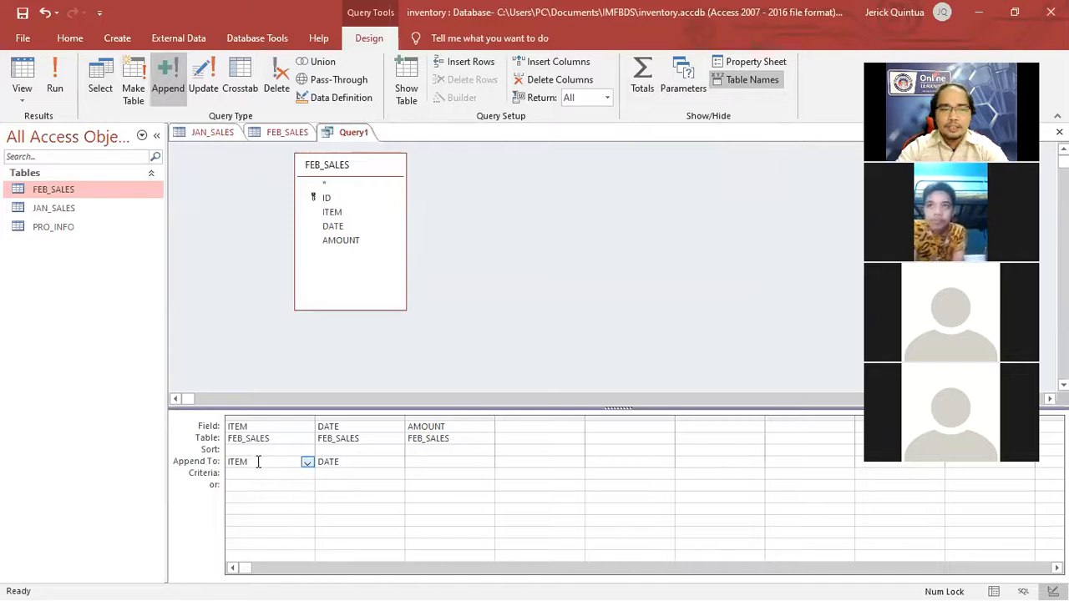
left_click_drag(250, 462, 224, 462)
left_click_drag(341, 461, 208, 461)
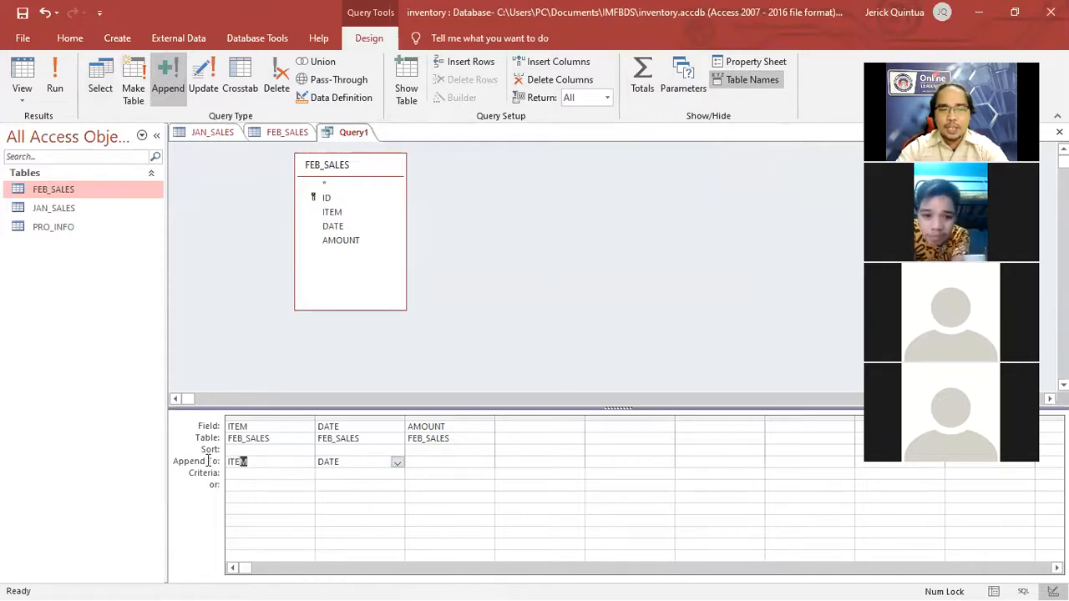
left_click_drag(349, 460, 272, 459)
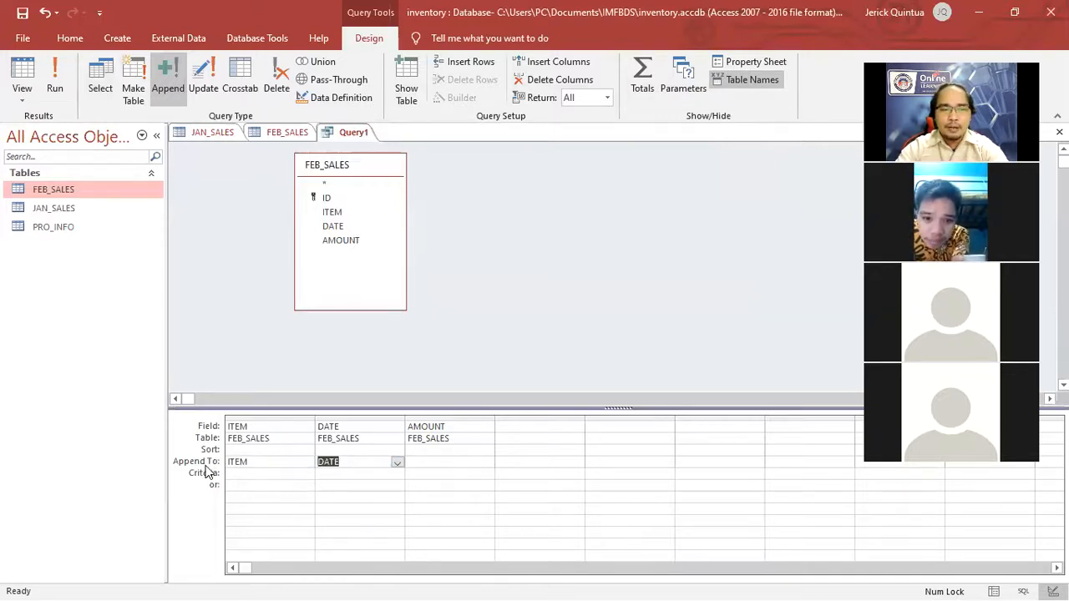
left_click(270, 463)
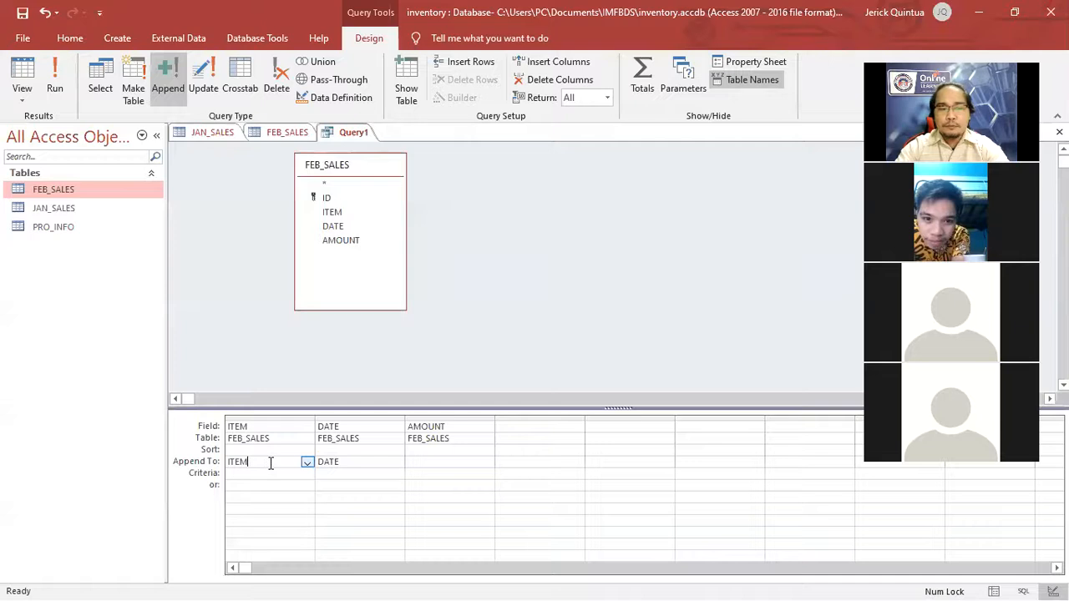
left_click(227, 427)
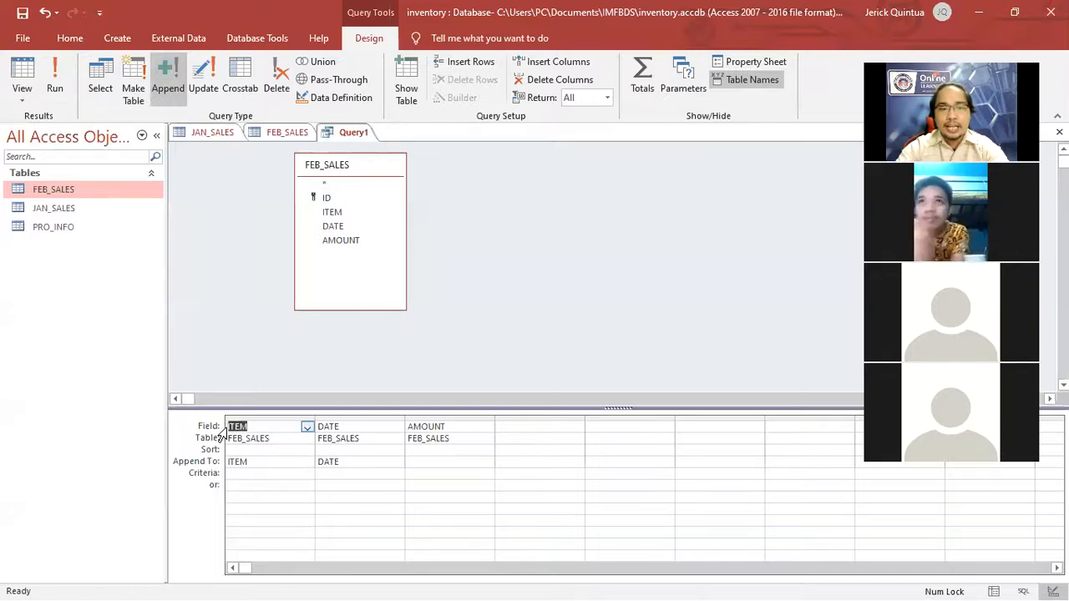
left_click(269, 464)
double_click(269, 464)
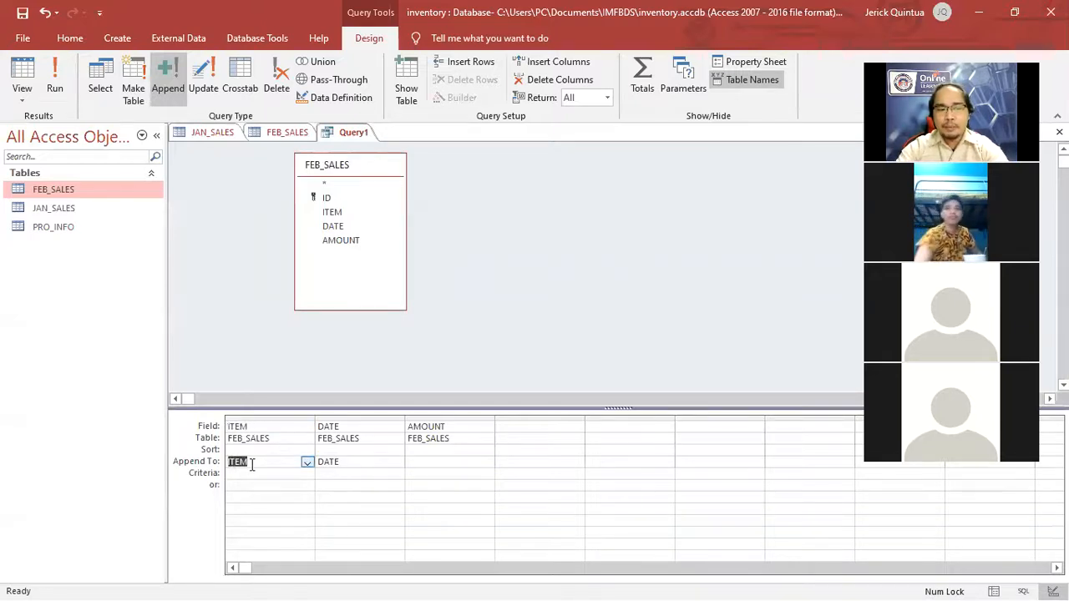
left_click(356, 429)
left_click(349, 461)
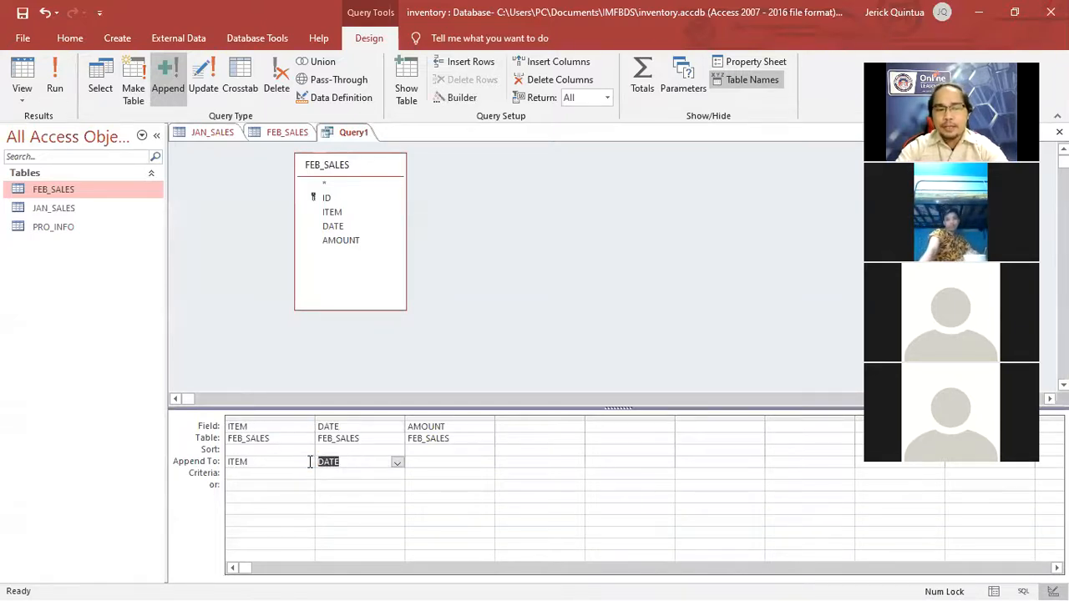
left_click(477, 462)
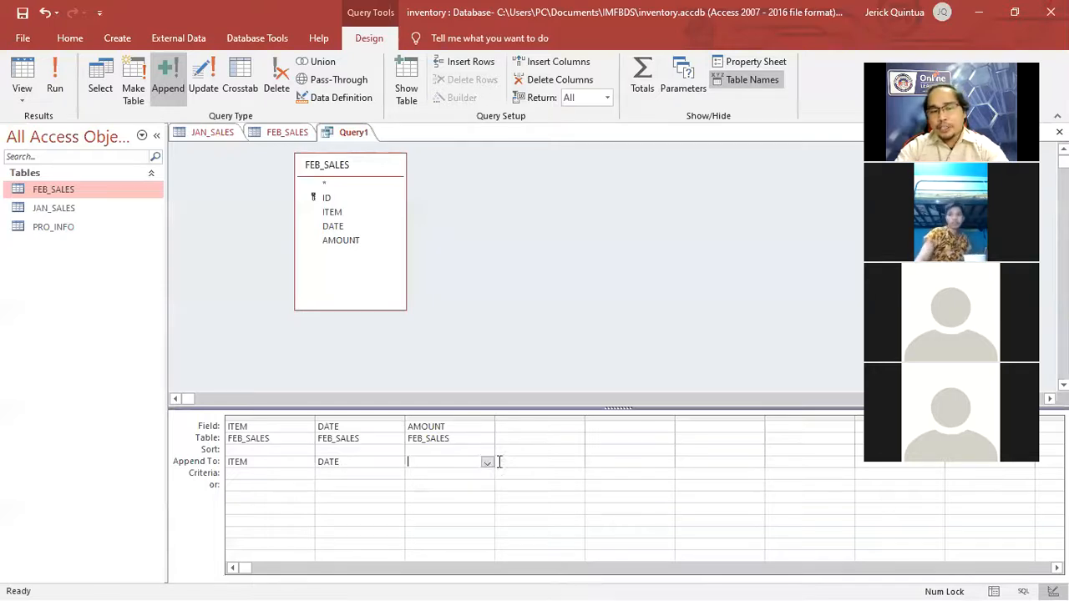
left_click(458, 426)
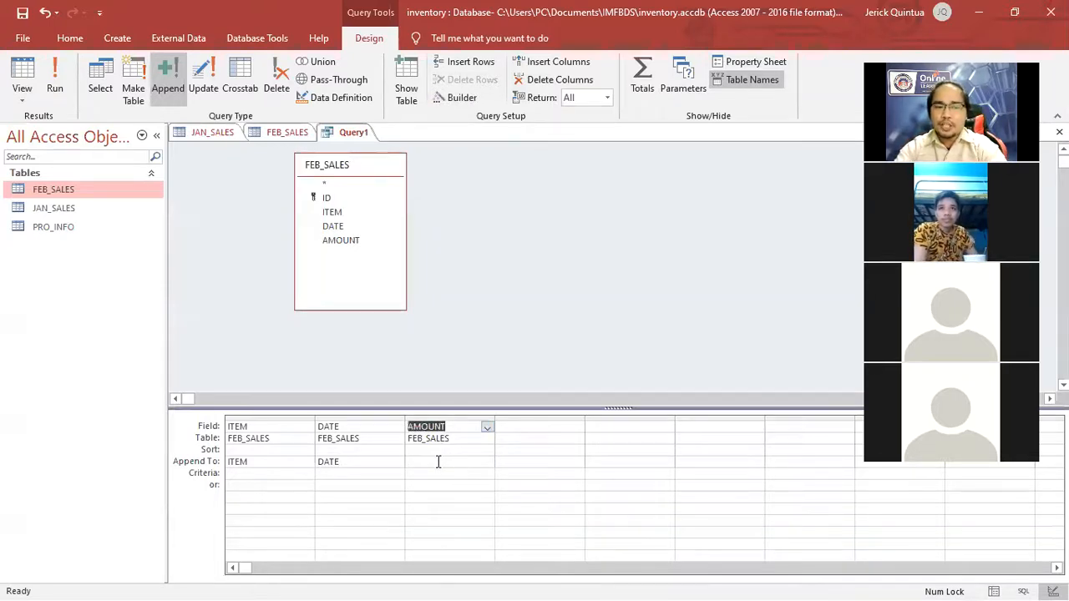
Compare the TOTAL column of the JAN_SALES table with the AMOUNT column of the FEB_SALES table
left_click(437, 462)
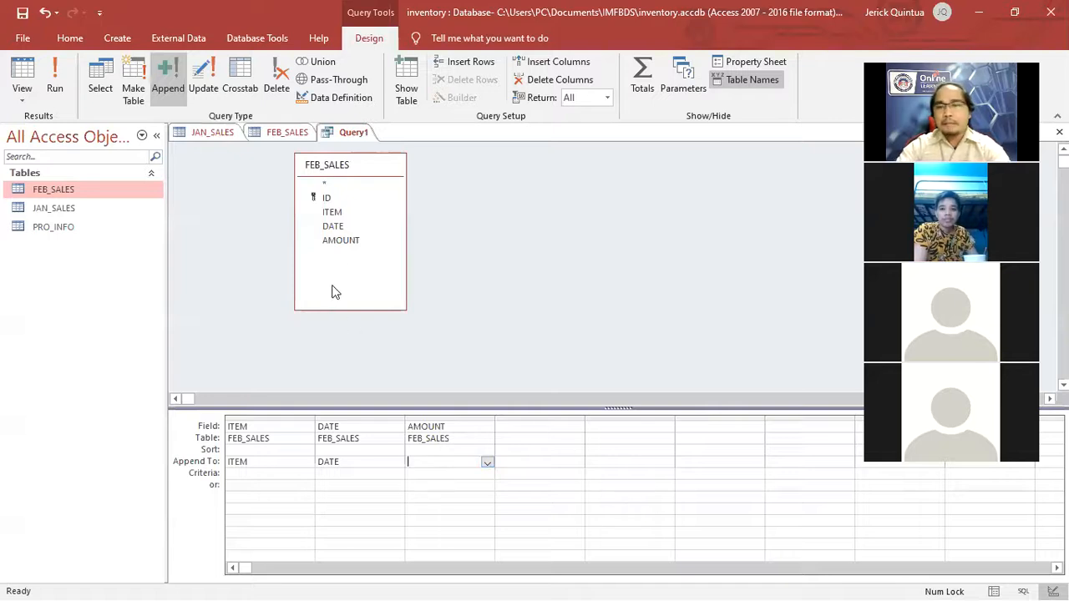
left_click(212, 134)
left_click(284, 134)
left_click(217, 133)
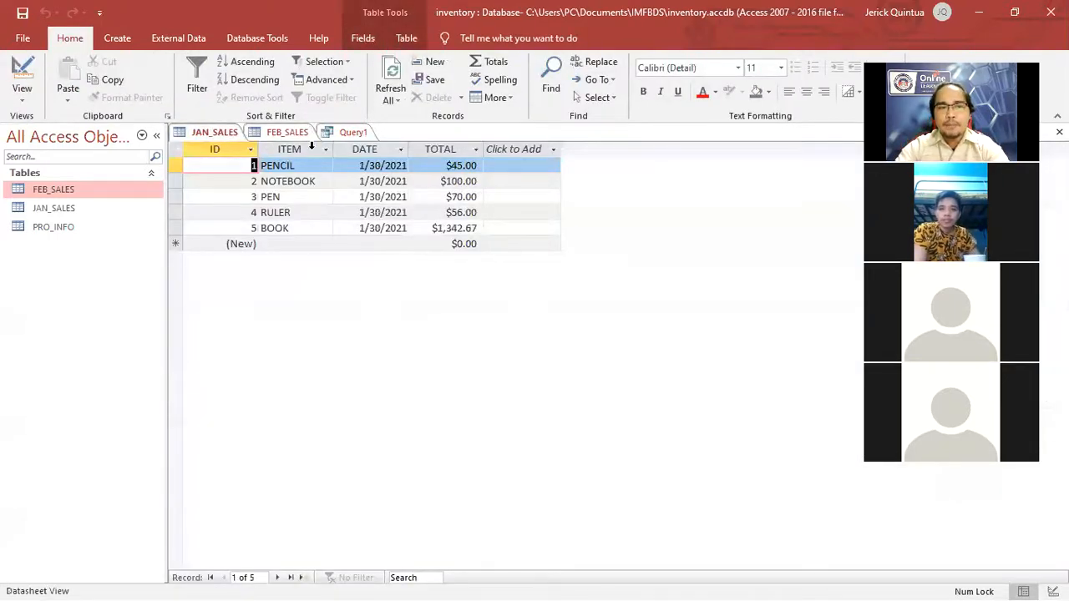
left_click(442, 149)
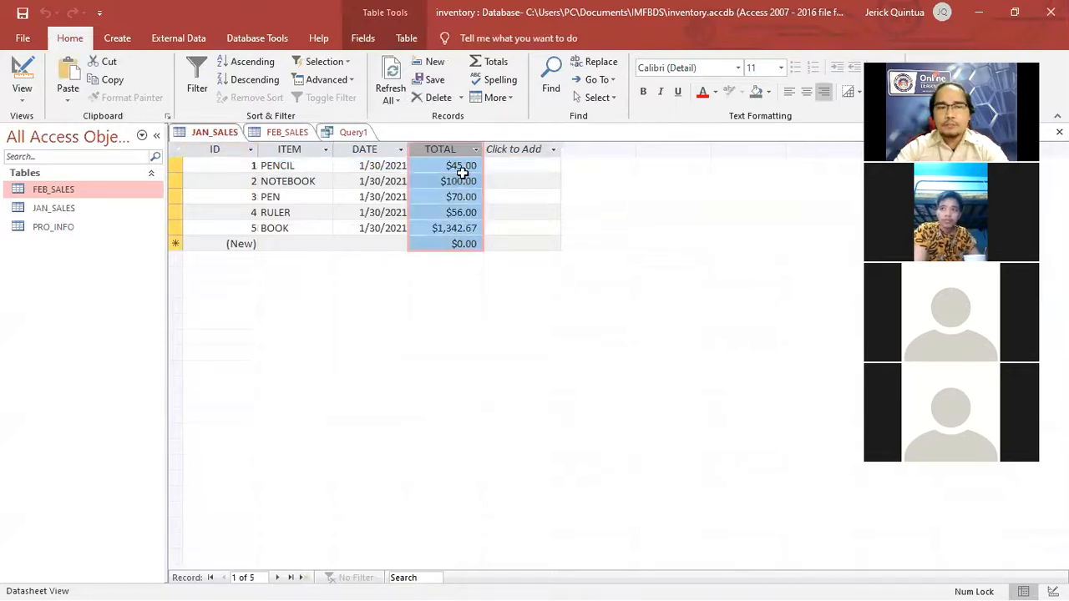
left_click(287, 131)
left_click(451, 151)
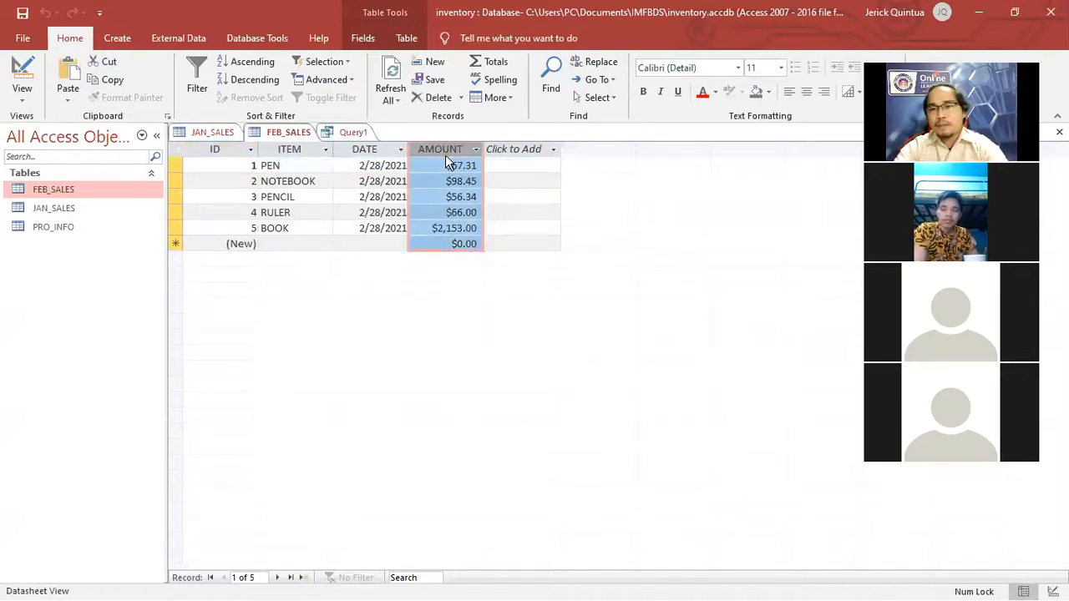
left_click(352, 134)
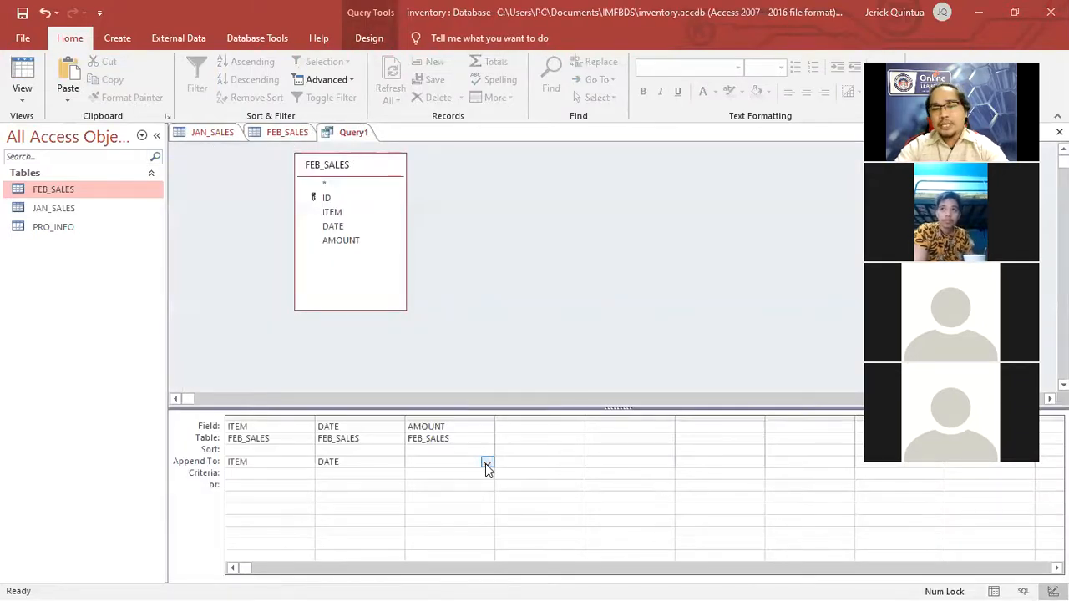
Set the Append To field of the AMOUNT query column to TOTAL
left_click(487, 464)
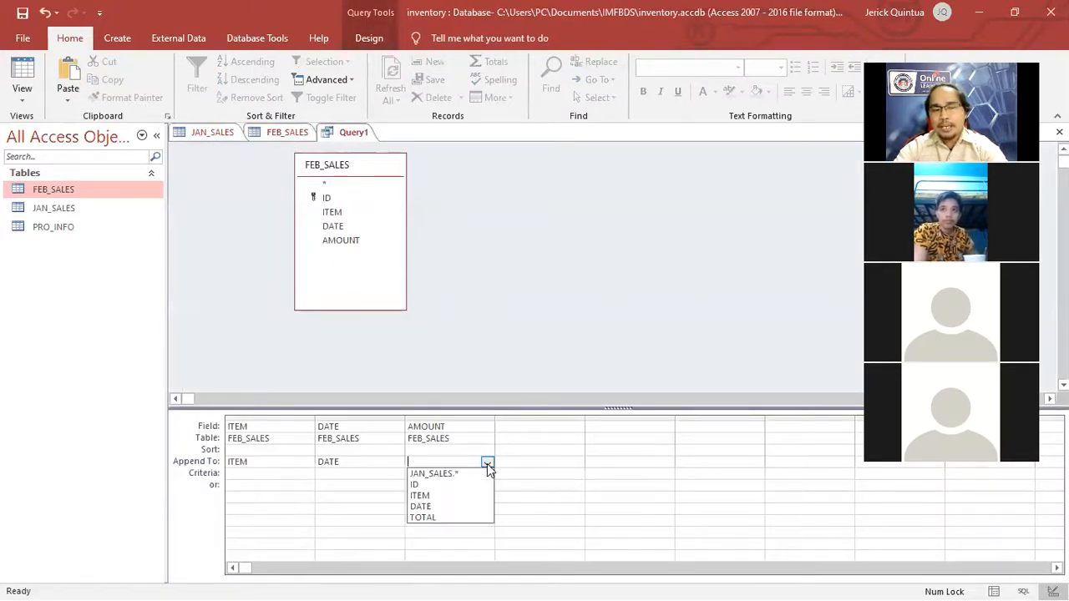
left_click(428, 518)
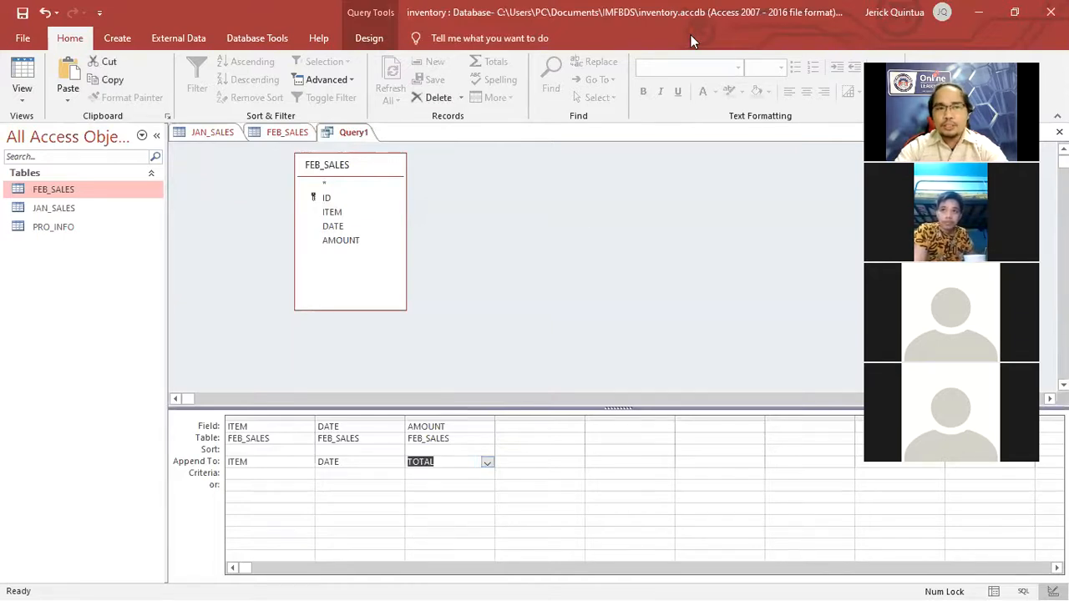
left_click(453, 428)
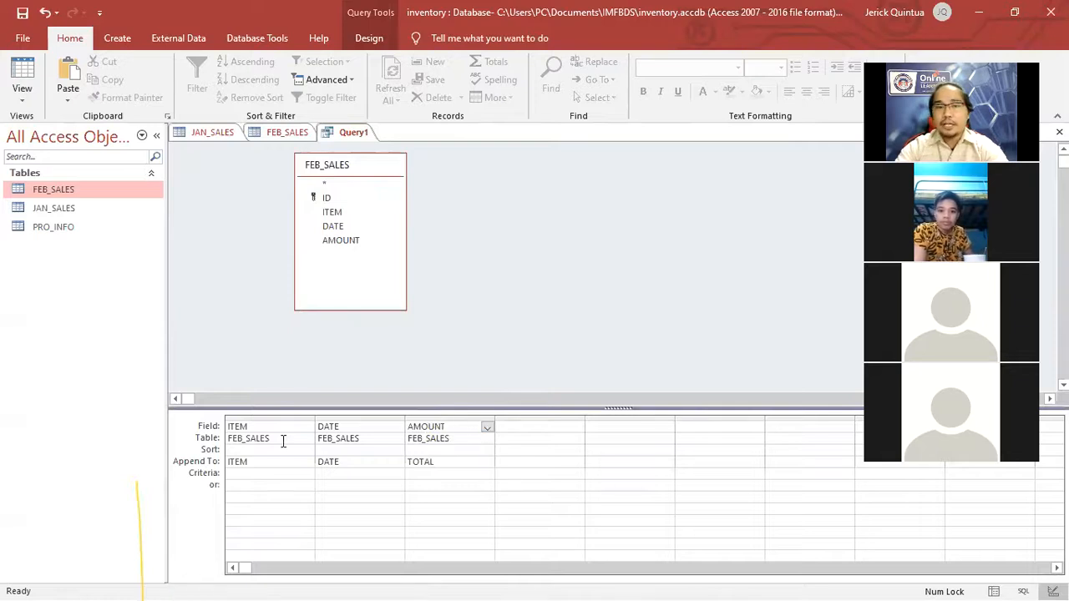
left_click(449, 465)
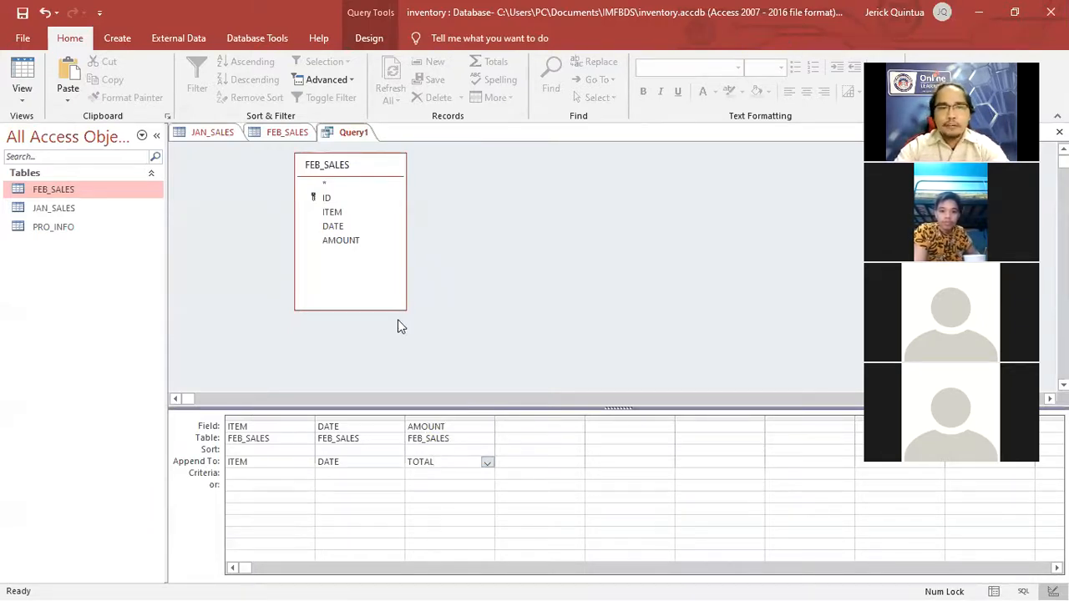
Run the append query, accept appending the rows, and refresh the JAN_SALES datasheet
left_click(360, 38)
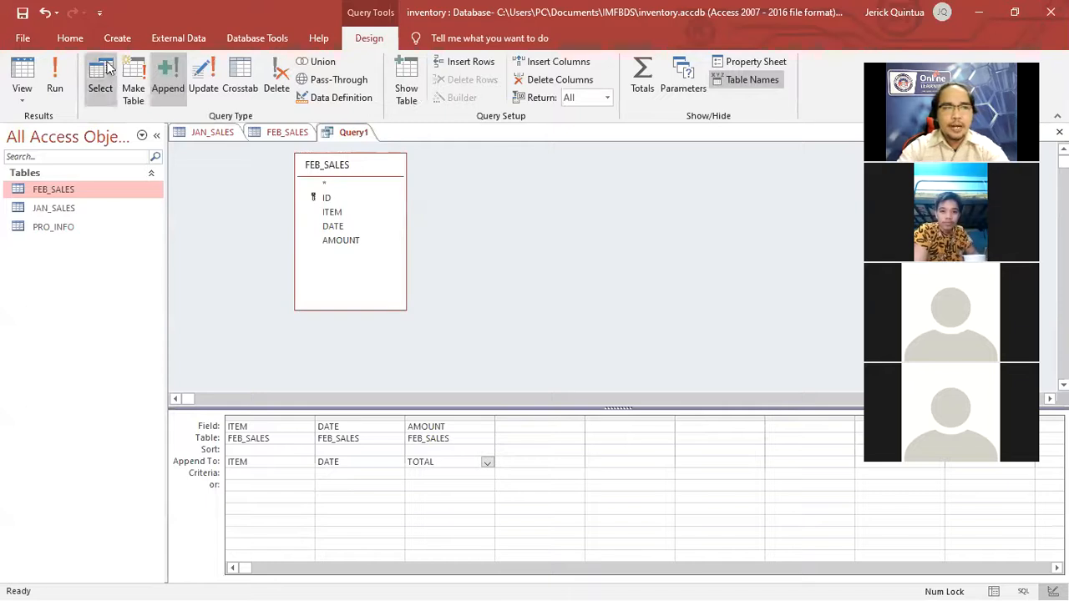
left_click(54, 84)
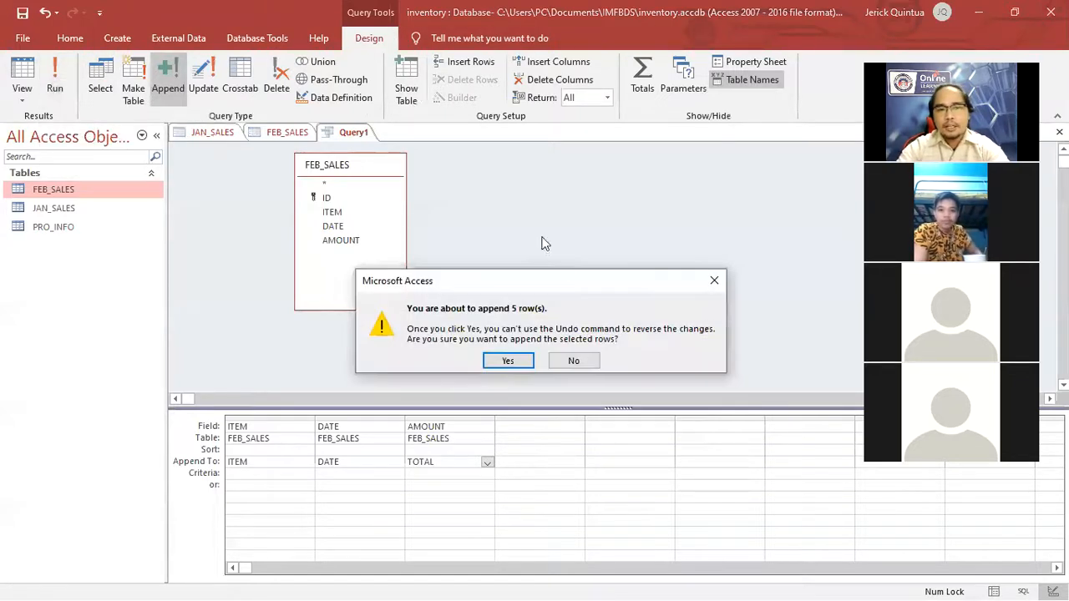
left_click_drag(568, 277, 614, 162)
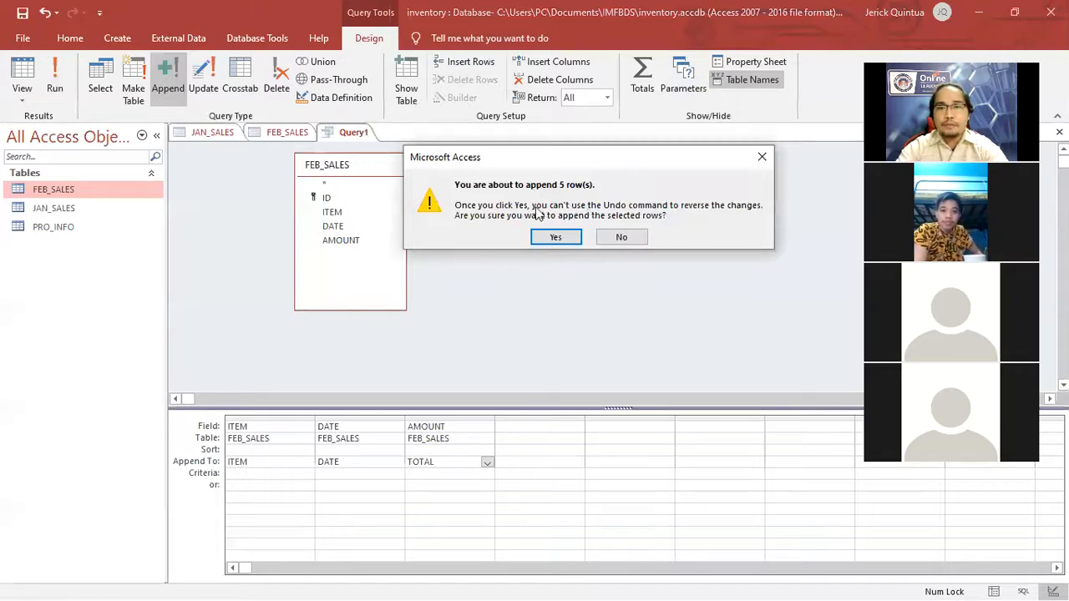
left_click(556, 238)
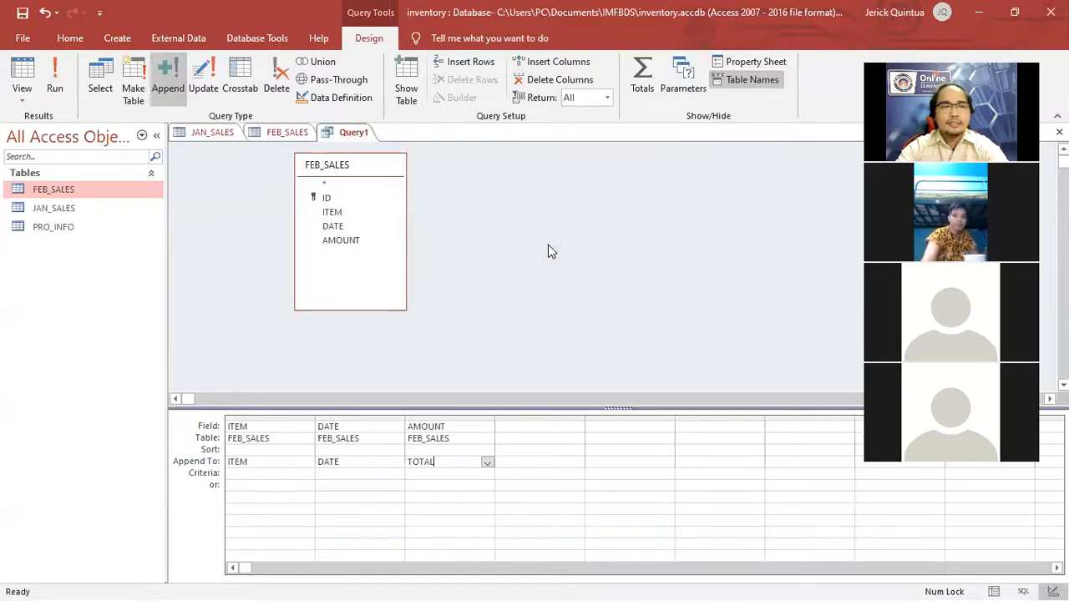
left_click(209, 133)
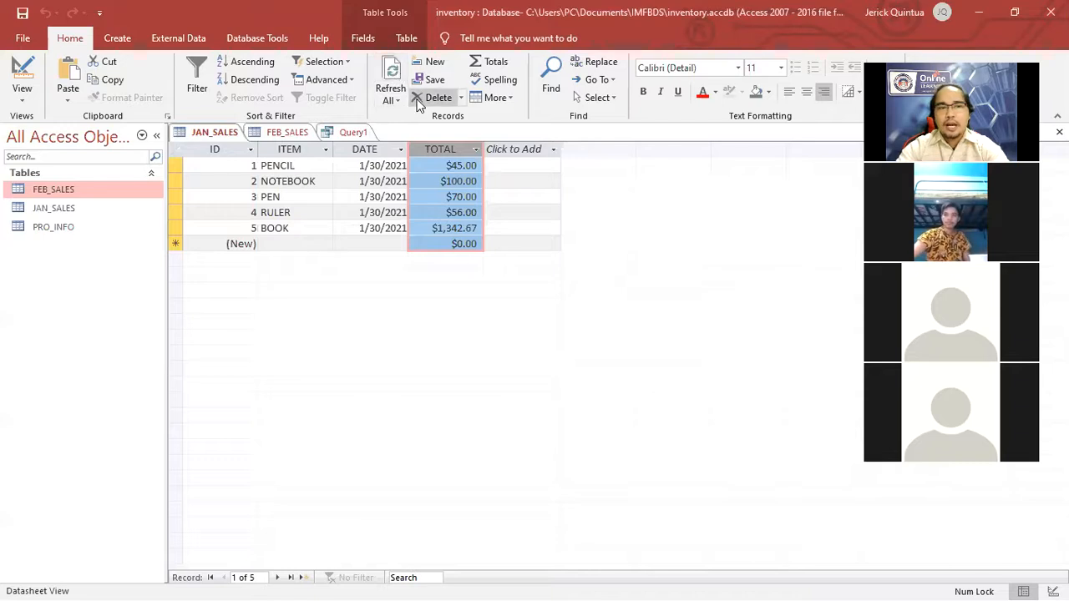
left_click(396, 74)
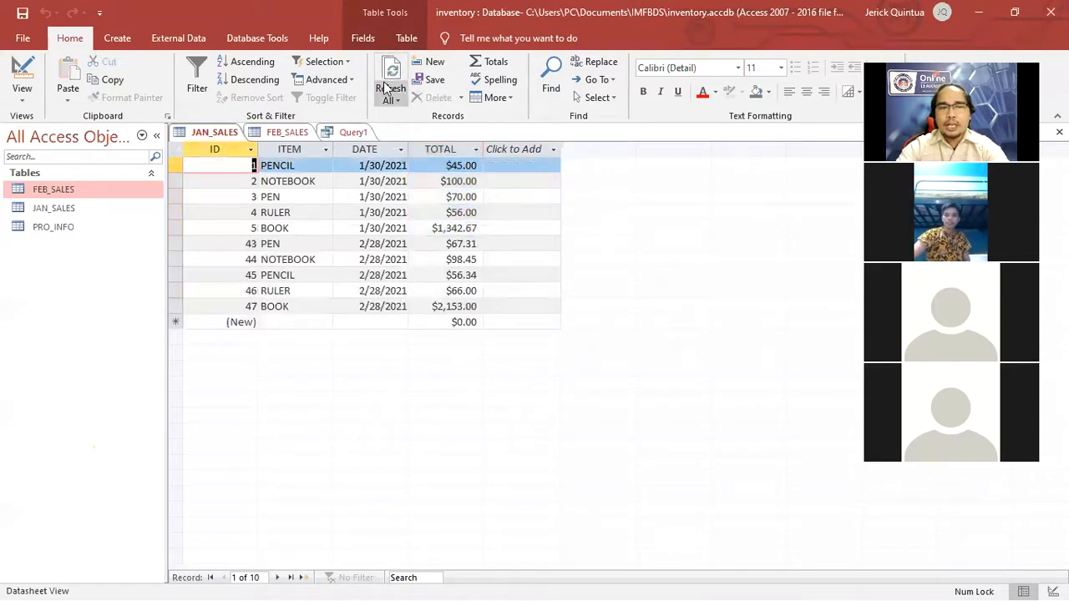
Examine the items and dates of the February records appended to the JAN_SALES table
left_click_drag(177, 243, 176, 307)
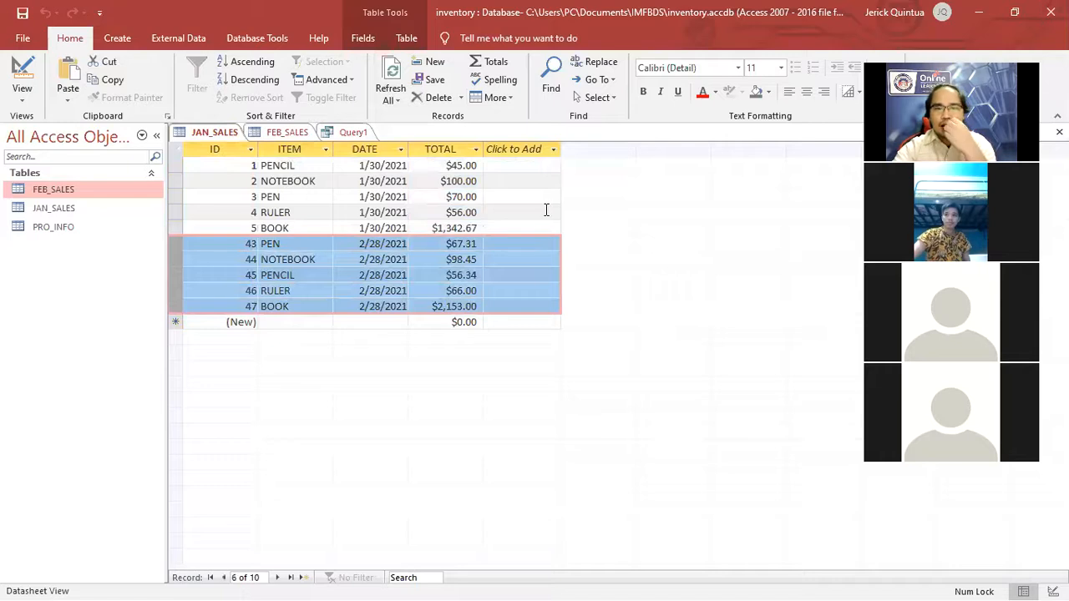
left_click(296, 243)
left_click(344, 244)
left_click(341, 247)
left_click(360, 260)
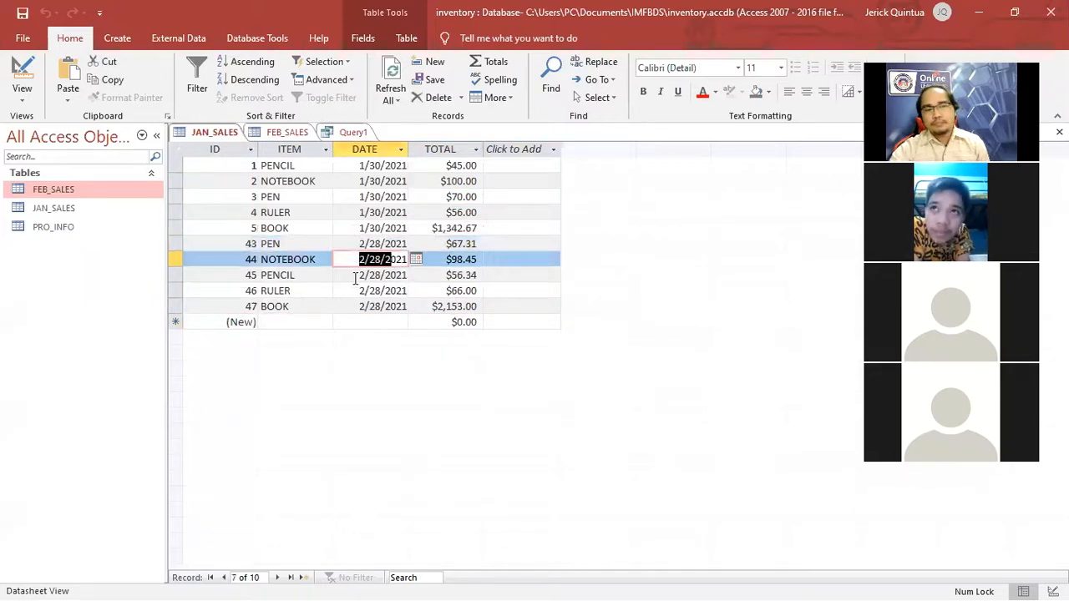
left_click(358, 276)
left_click(365, 291)
left_click(370, 307)
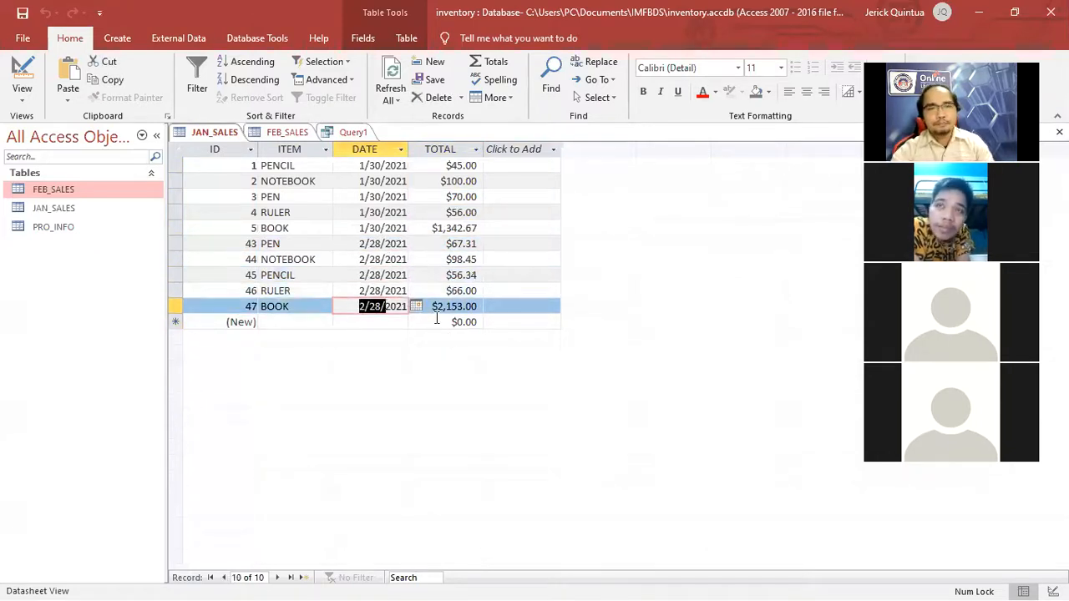
Close the append query without saving it, close both sales tables, and open the PRO_INFO table
left_click(353, 132)
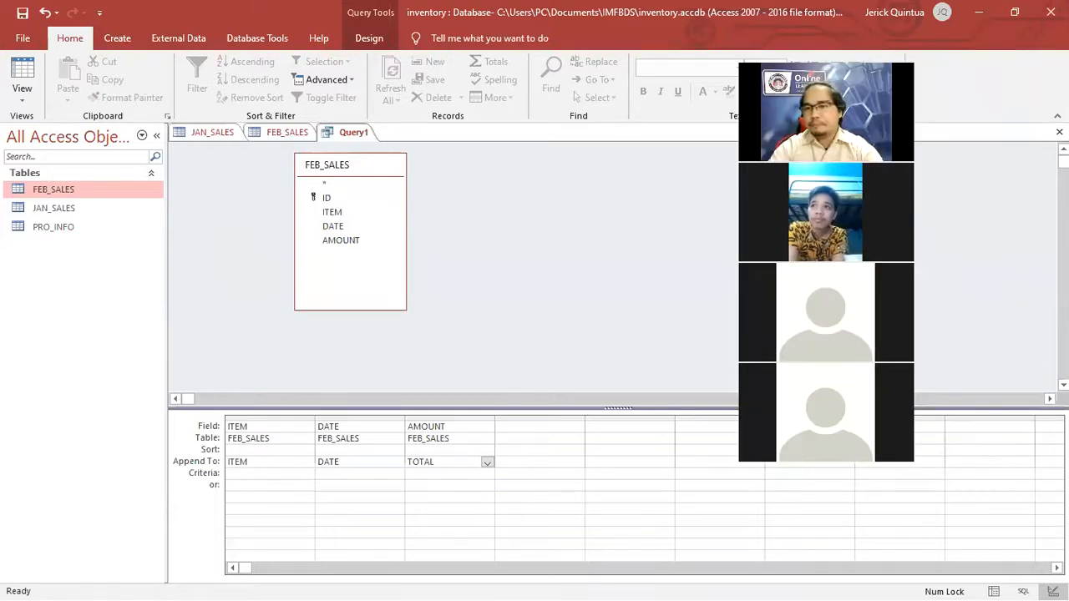
left_click(539, 353)
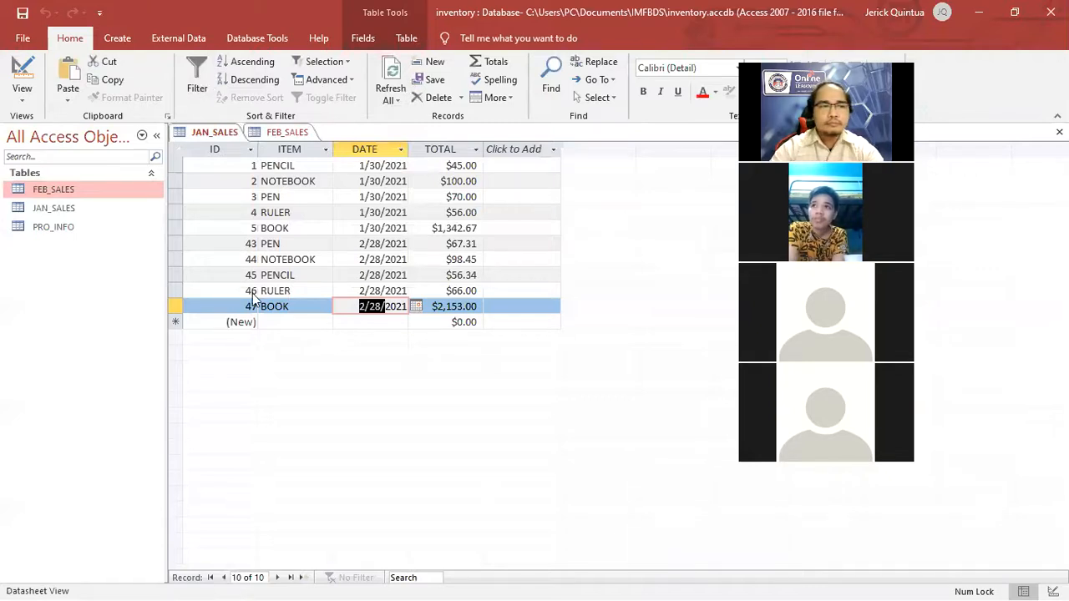
double_click(61, 234)
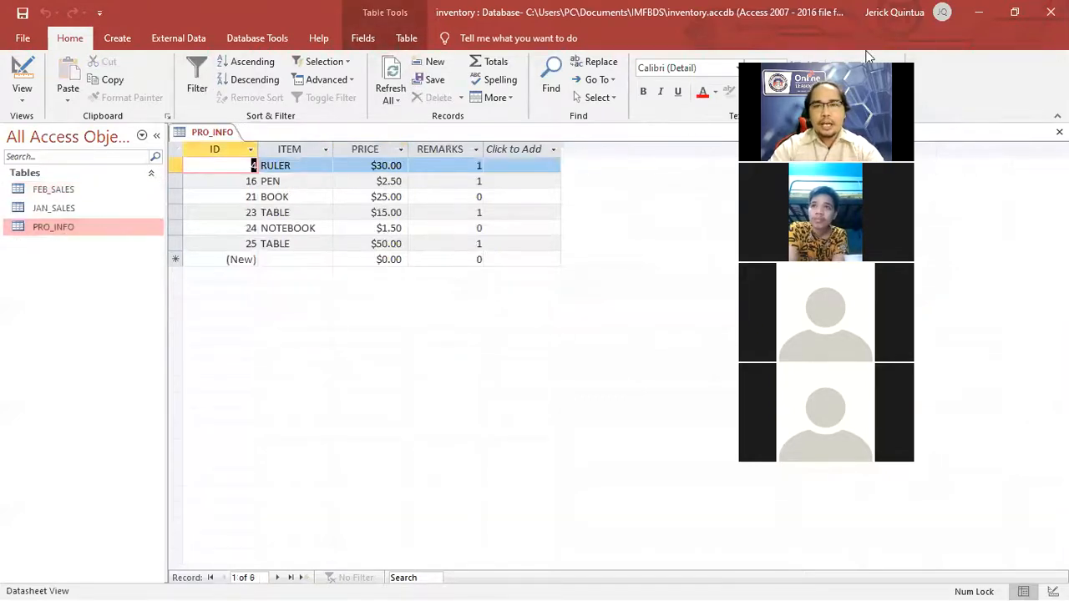
Examine the PRICE values of the individual items in the PRO_INFO table, especially RULER and PEN
left_click(342, 180)
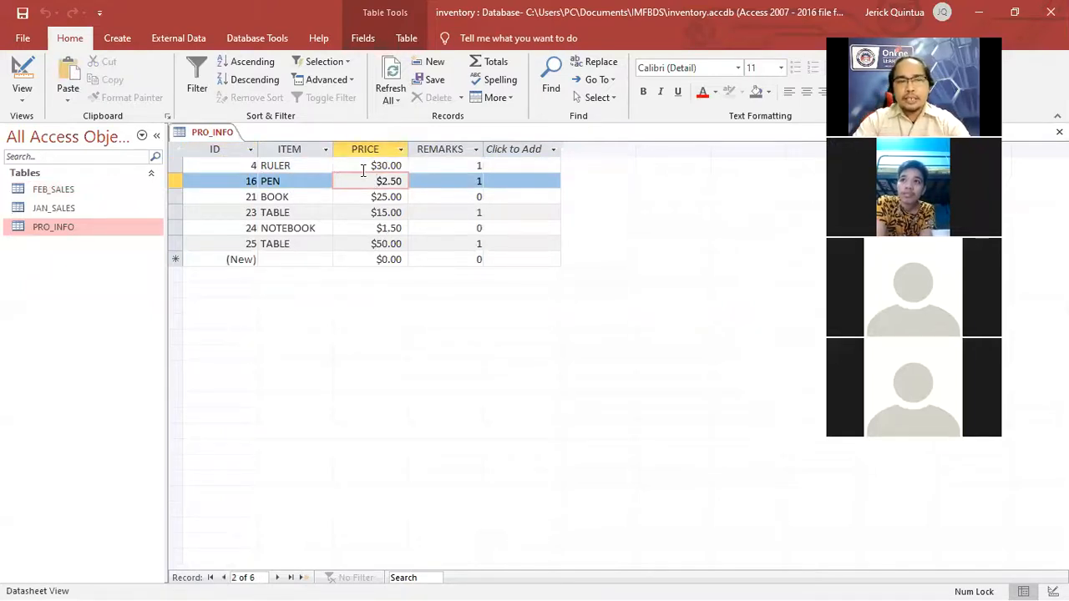
left_click_drag(361, 166, 406, 164)
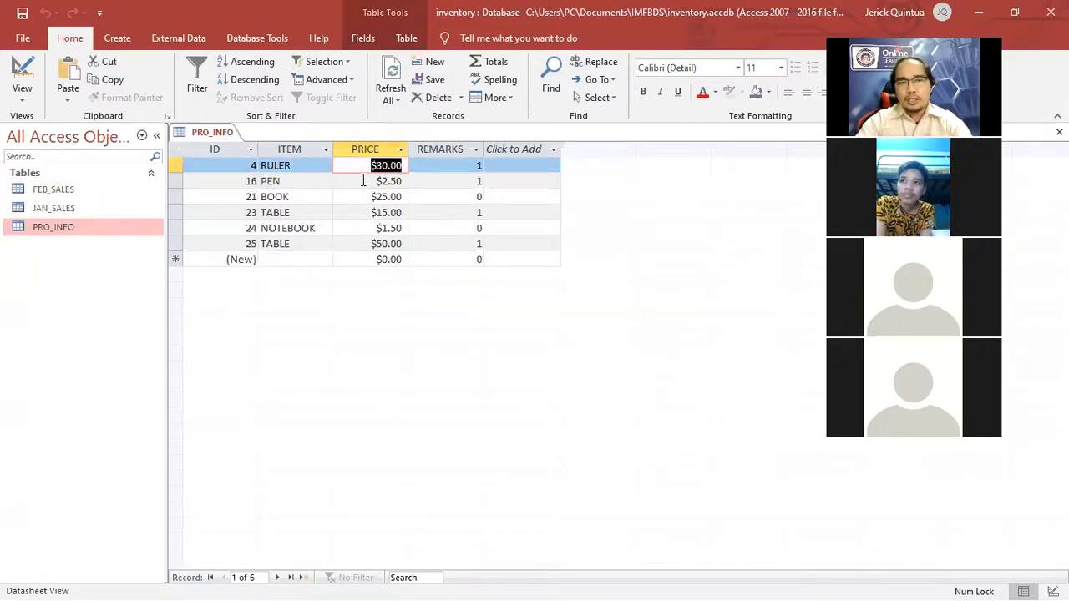
key("Down")
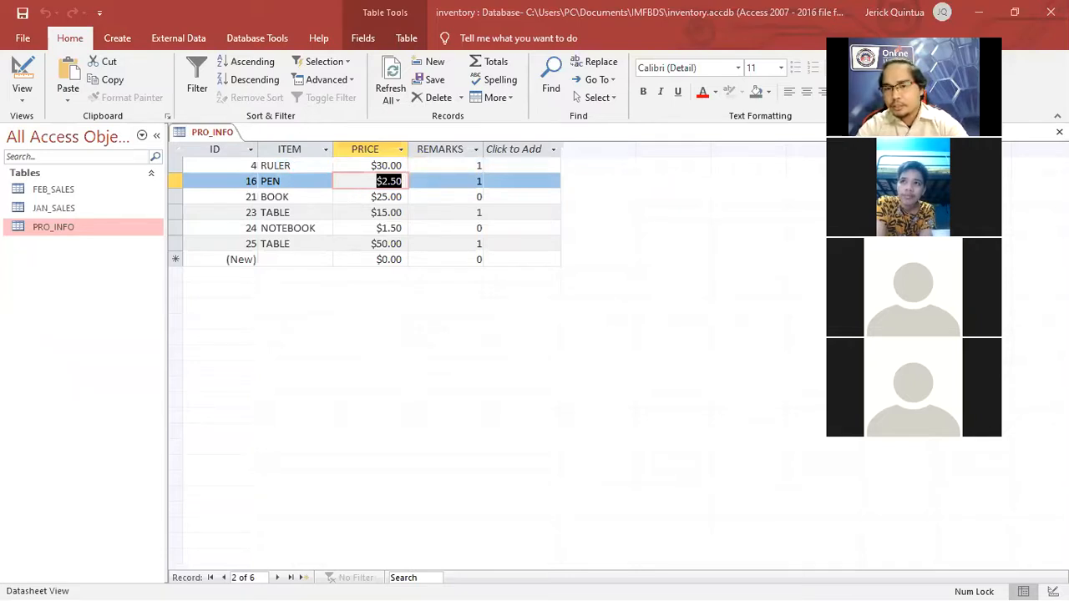
key("Down")
key("Down")
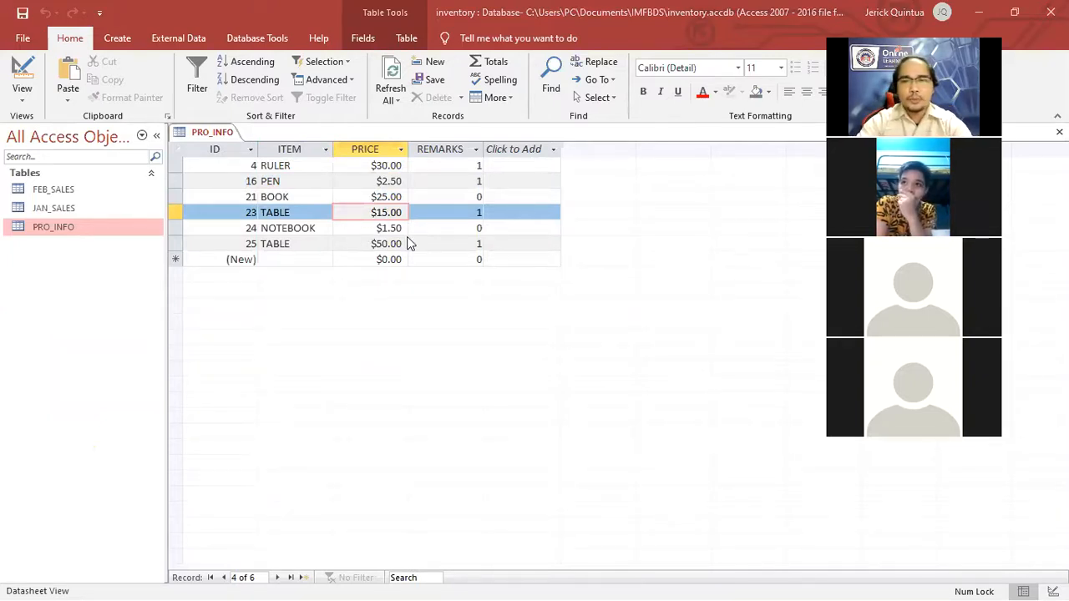
left_click(325, 181)
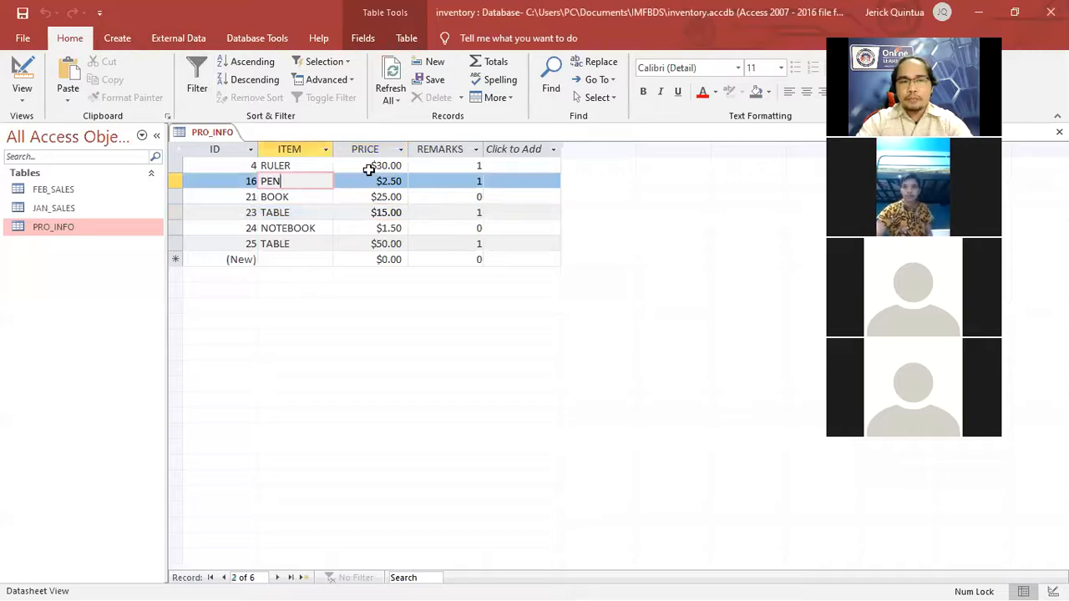
left_click_drag(360, 163, 452, 169)
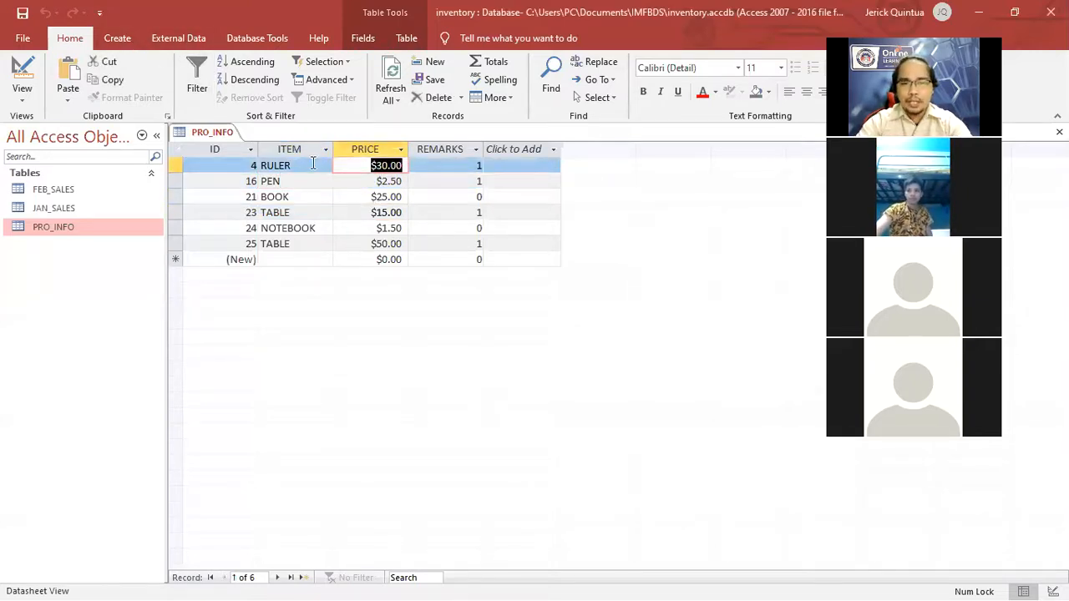
left_click(361, 182)
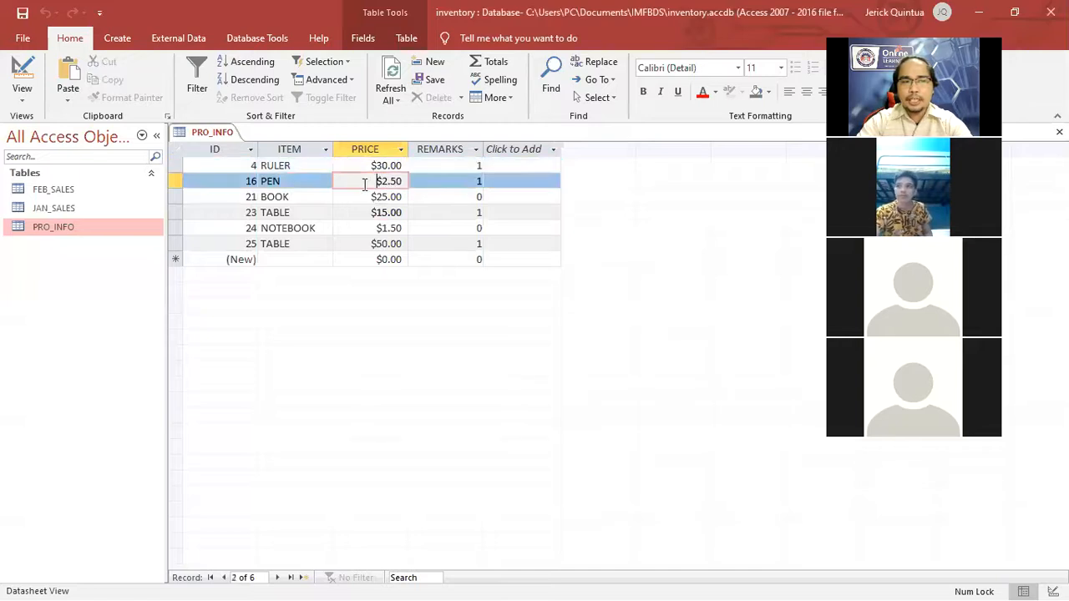
left_click_drag(368, 181, 441, 180)
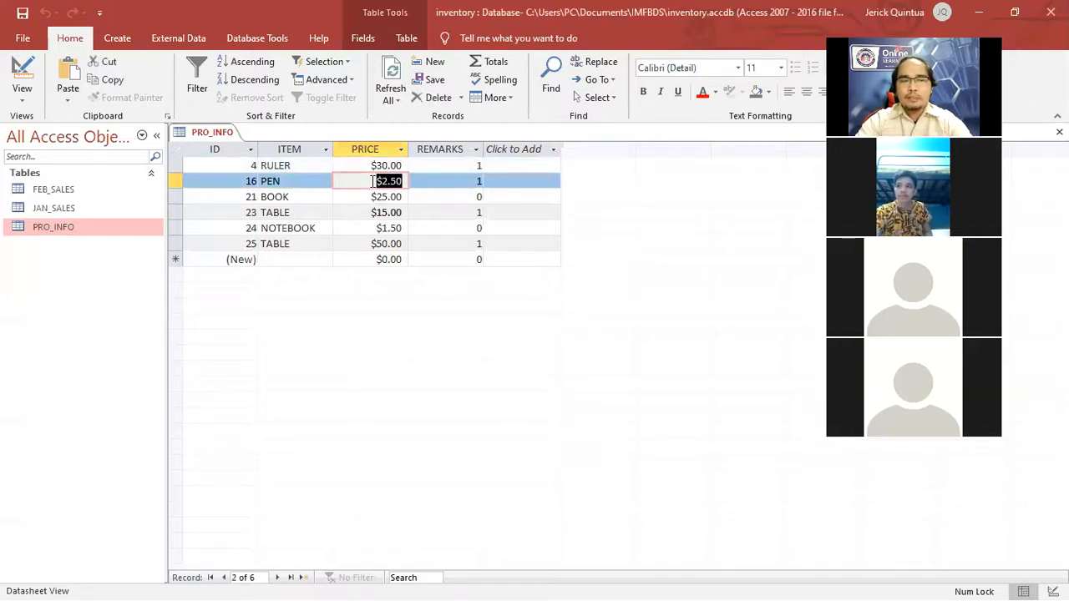
Create a new query in design view from the PRO_INFO table and add its PRICE field to the grid
left_click(116, 38)
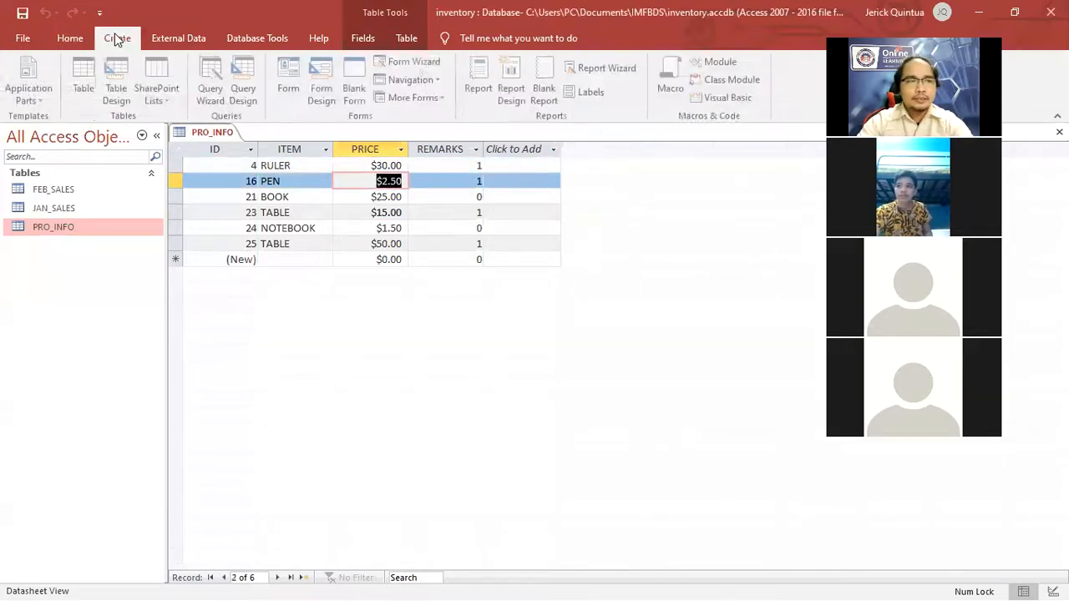
left_click(247, 92)
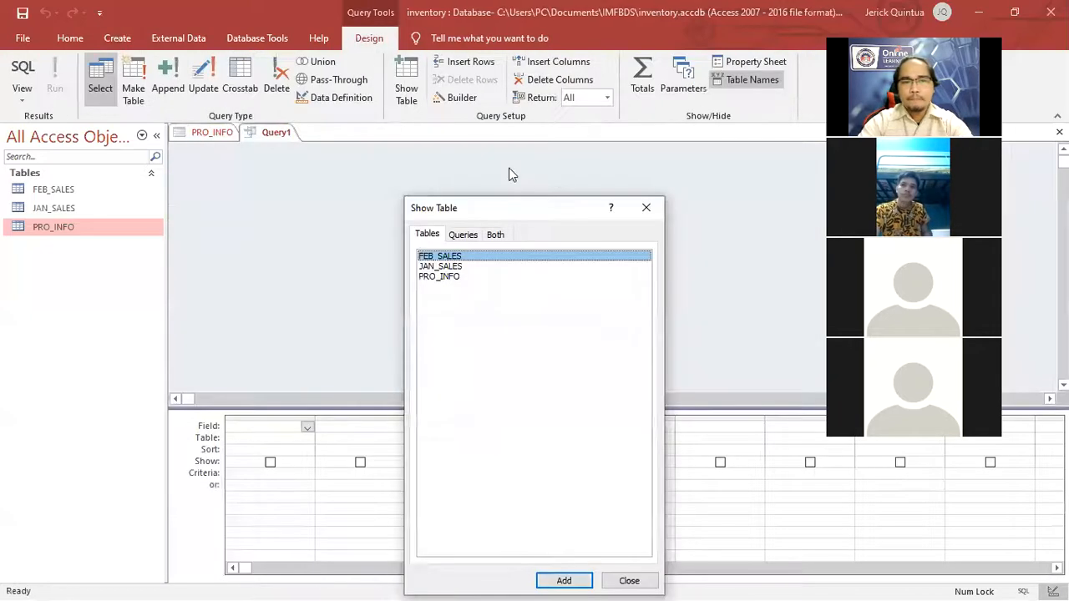
left_click_drag(536, 208, 555, 88)
left_click(486, 159)
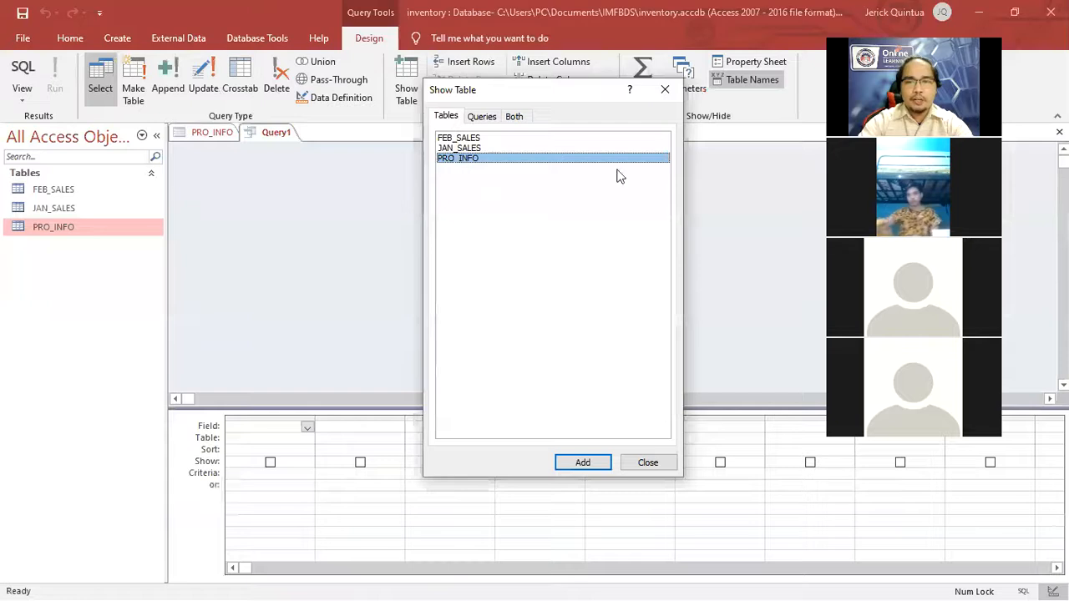
left_click(582, 463)
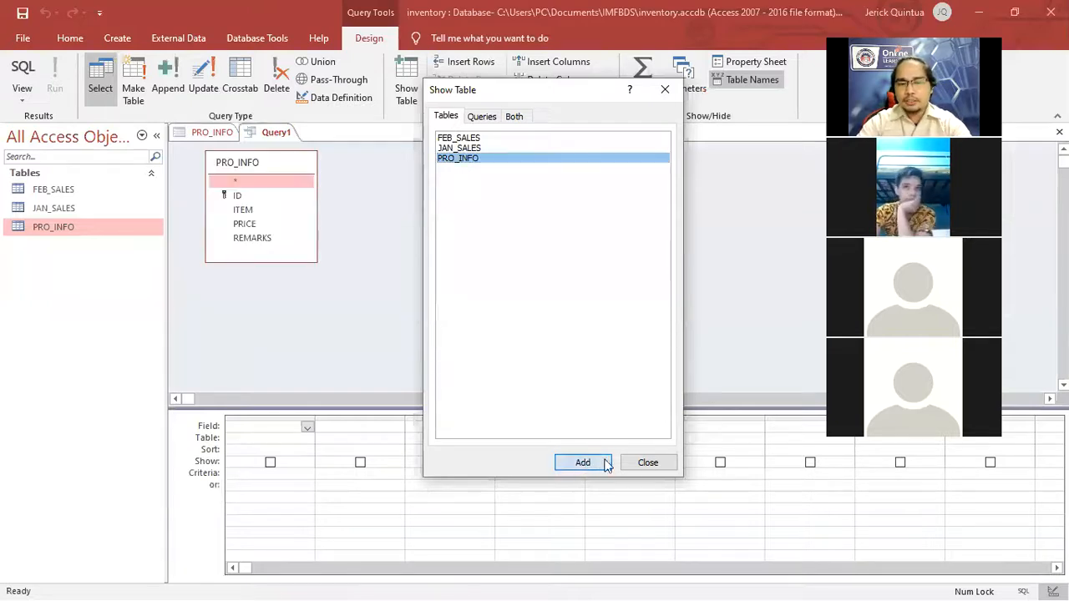
left_click(648, 465)
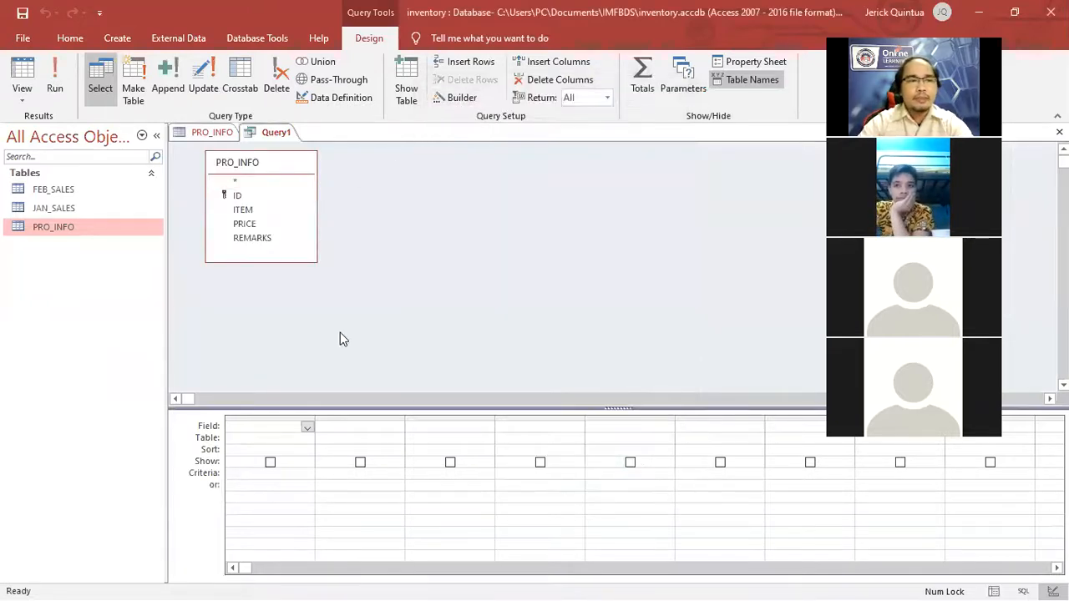
double_click(246, 224)
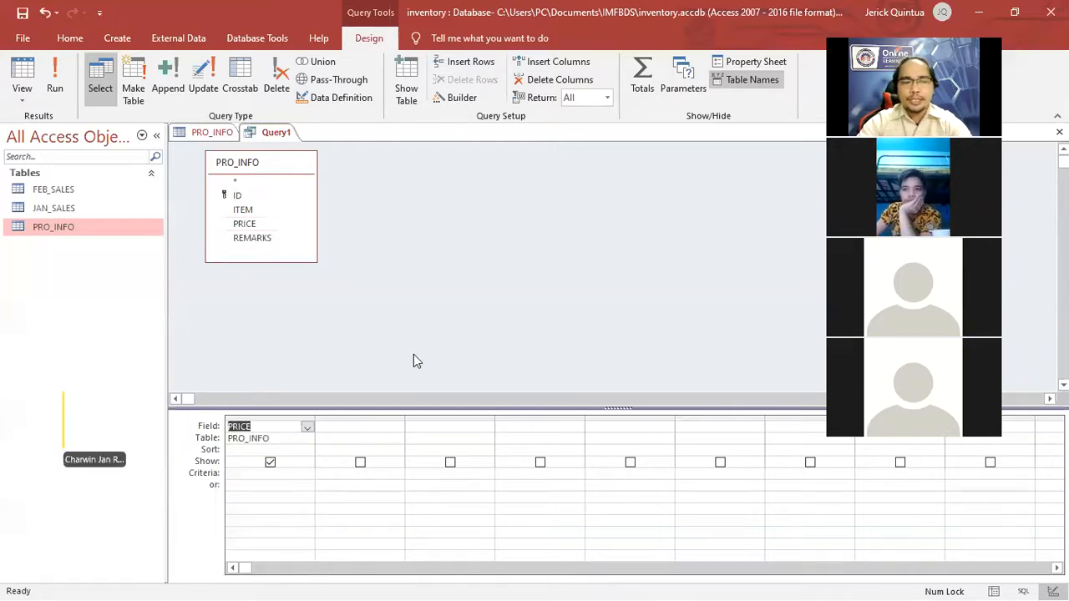
Change Query1 to an update query and set the PRICE field's update value to 5
left_click(204, 86)
left_click(261, 451)
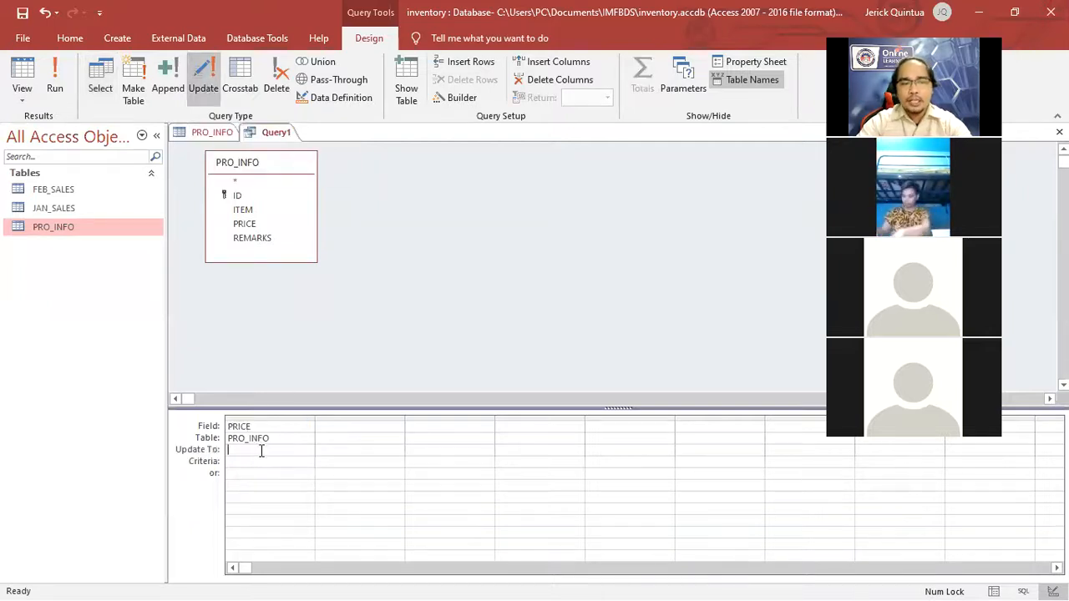
left_click(215, 453)
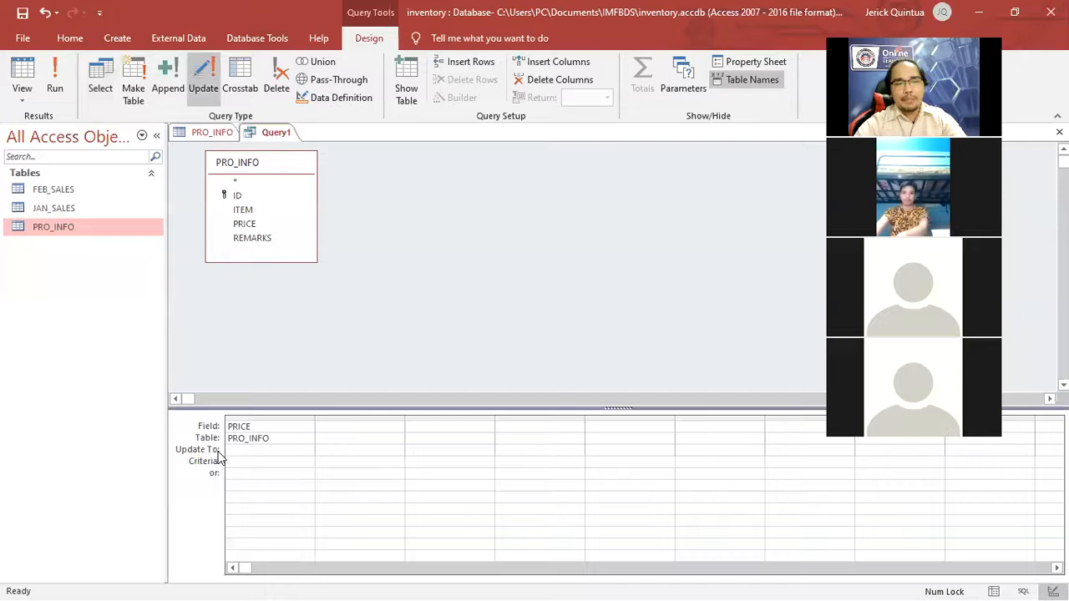
left_click(249, 451)
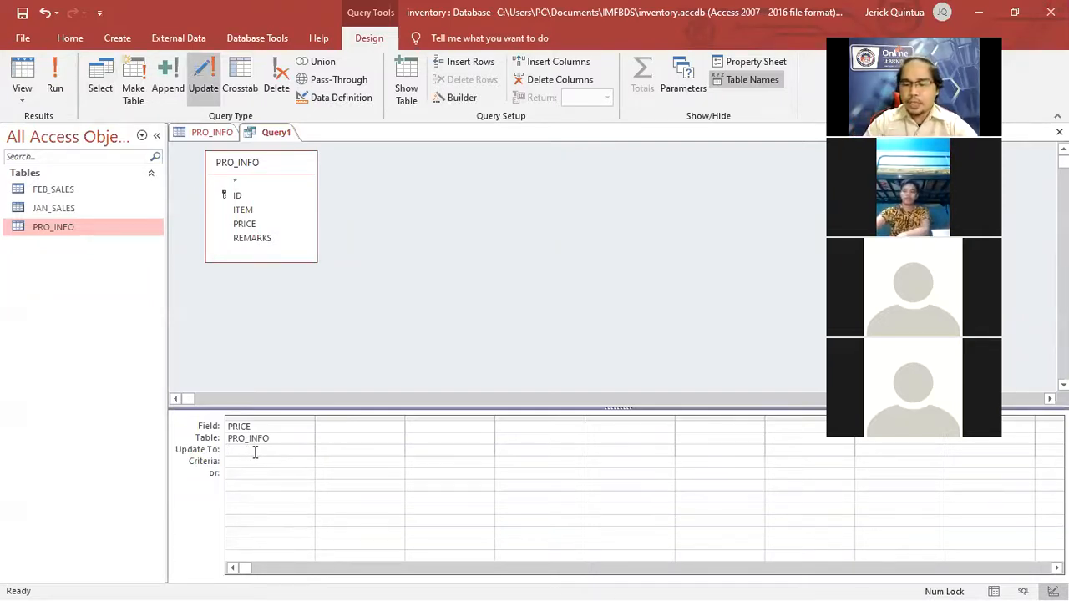
left_click(240, 462)
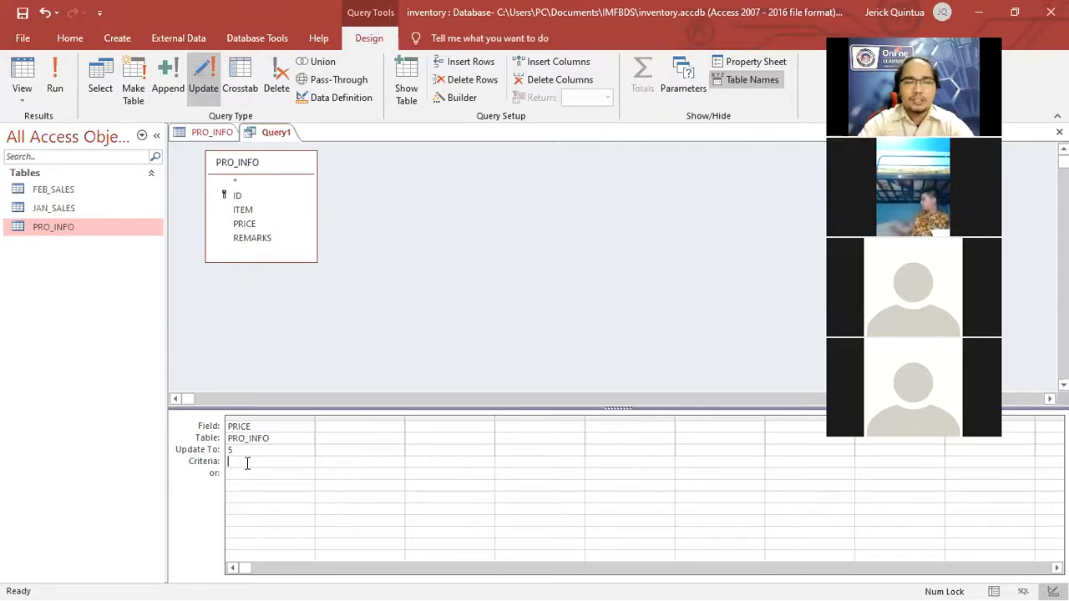
Check the PEN item in the PRO_INFO table and return to the Query1 design
left_click(213, 132)
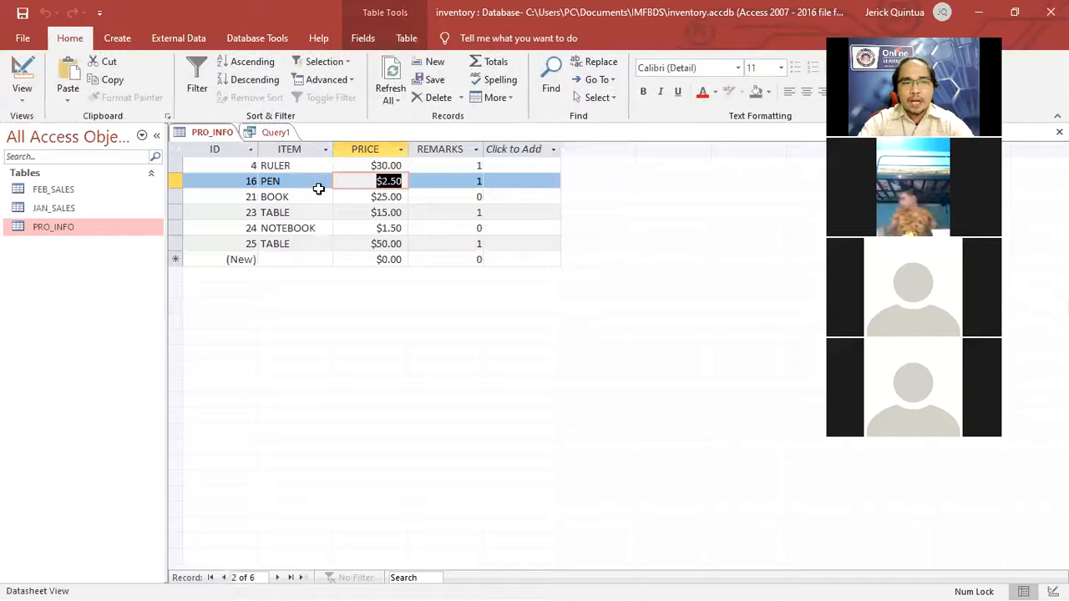
key("shift+Tab")
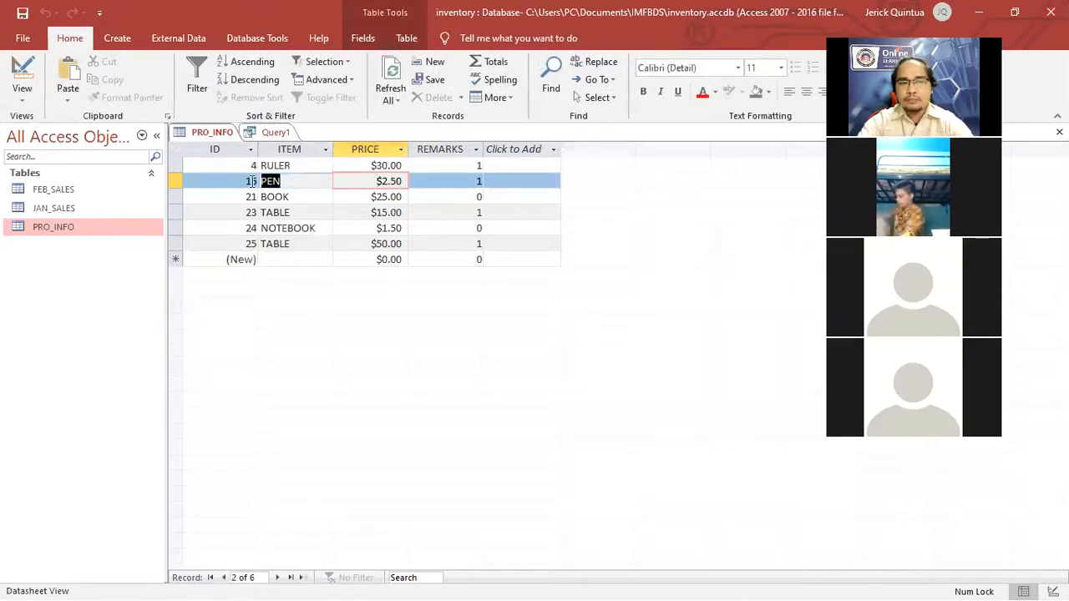
left_click(278, 132)
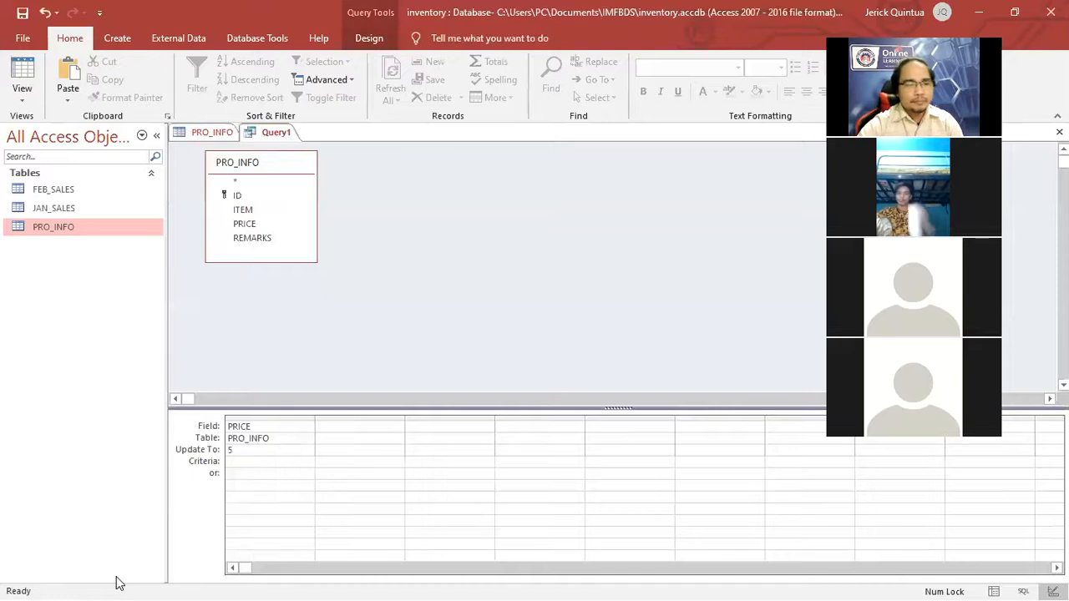
Search Windows for the Magnifier and start it to enlarge the query design grid
mouse_move(128, 583)
key("super")
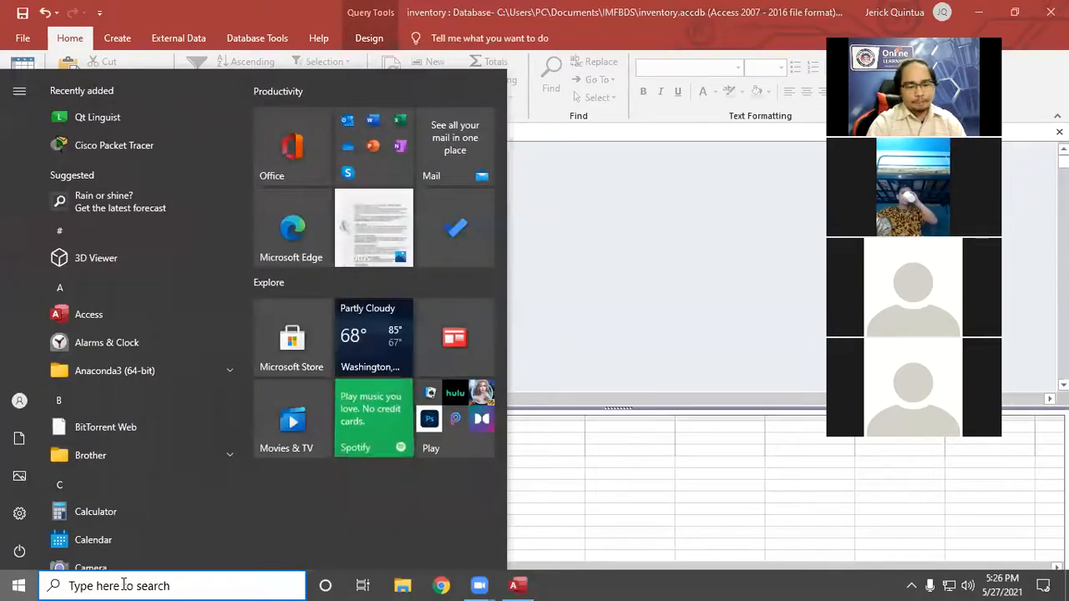
left_click(124, 585)
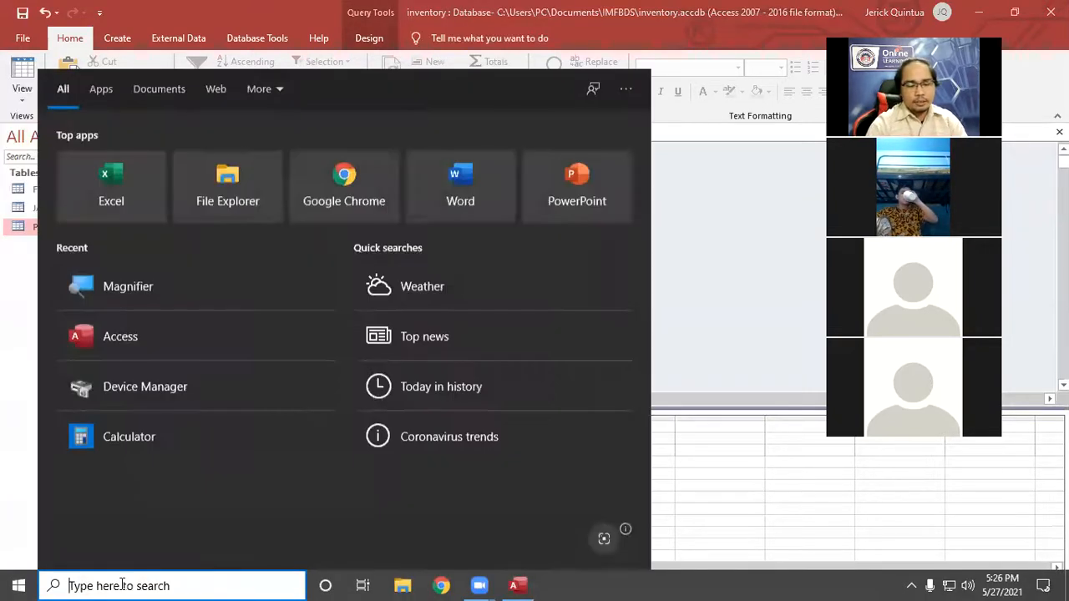
type("mag")
key("Return")
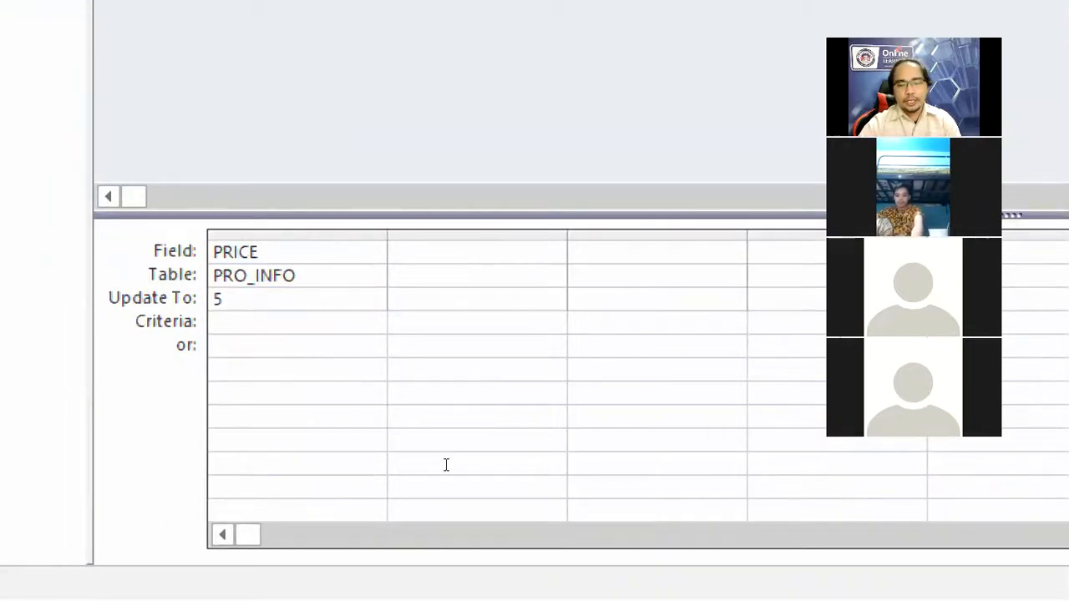
Enter the criterion [ITEM] = "PEN" for the PRICE column of the update query
type("ite")
key("BackSpace")
key("BackSpace")
key("BackSpace")
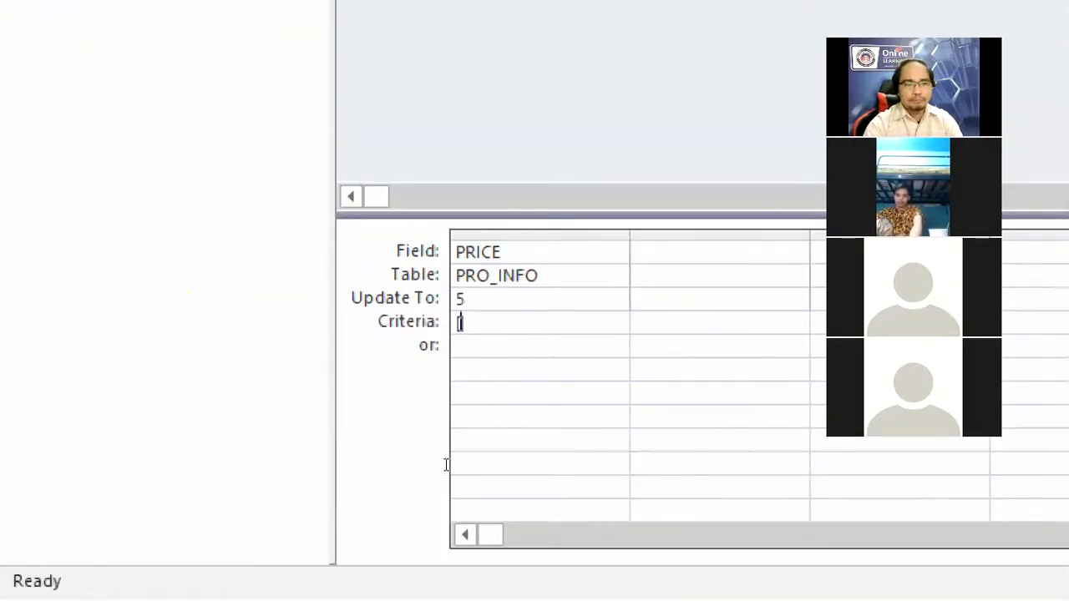
type("ITEM] = ")
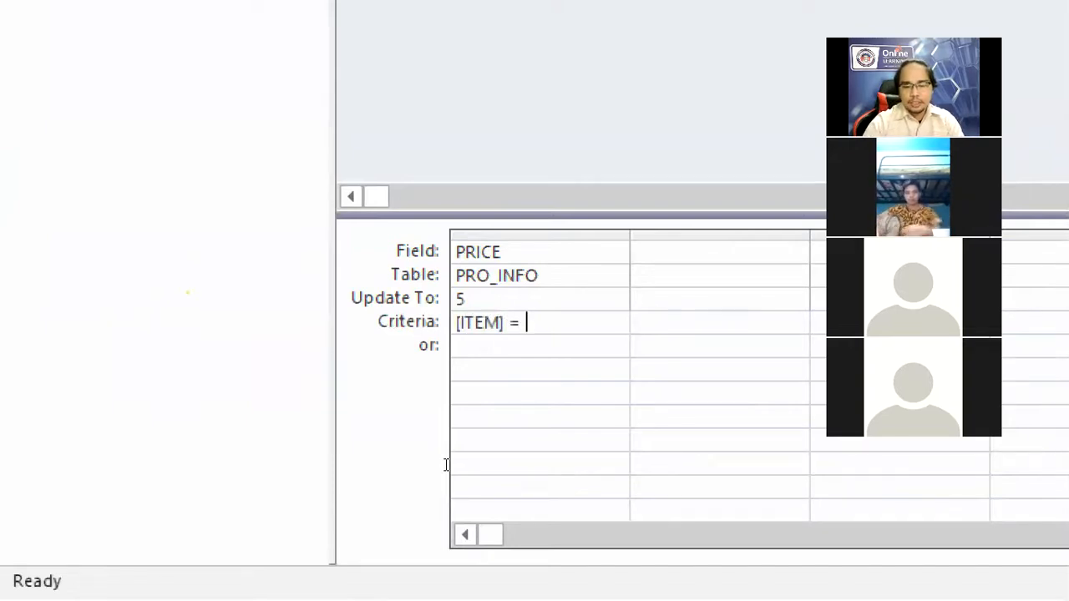
type("\"\"")
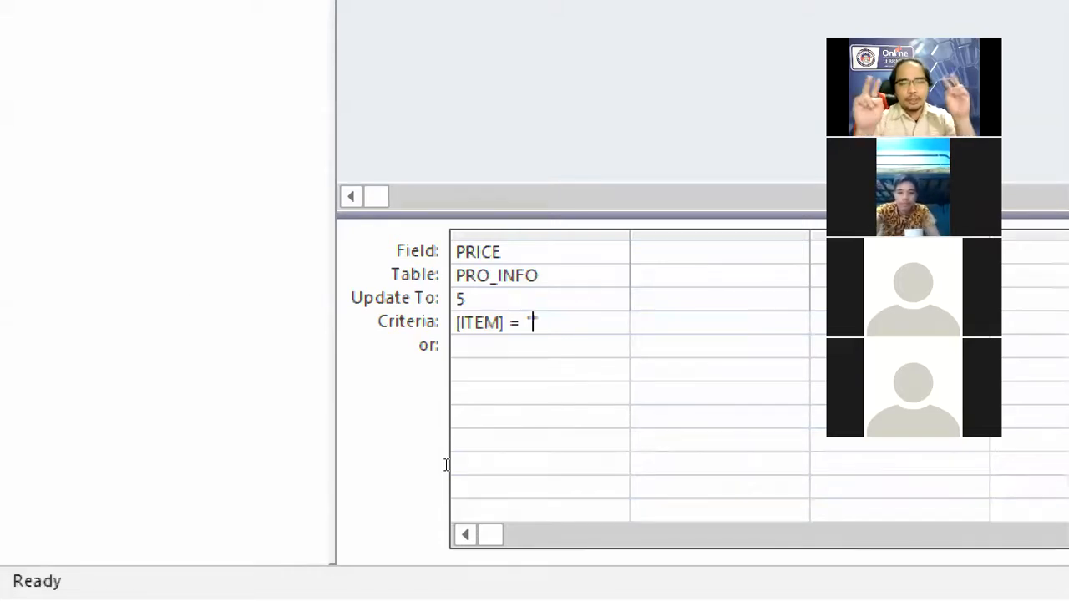
type("PEN")
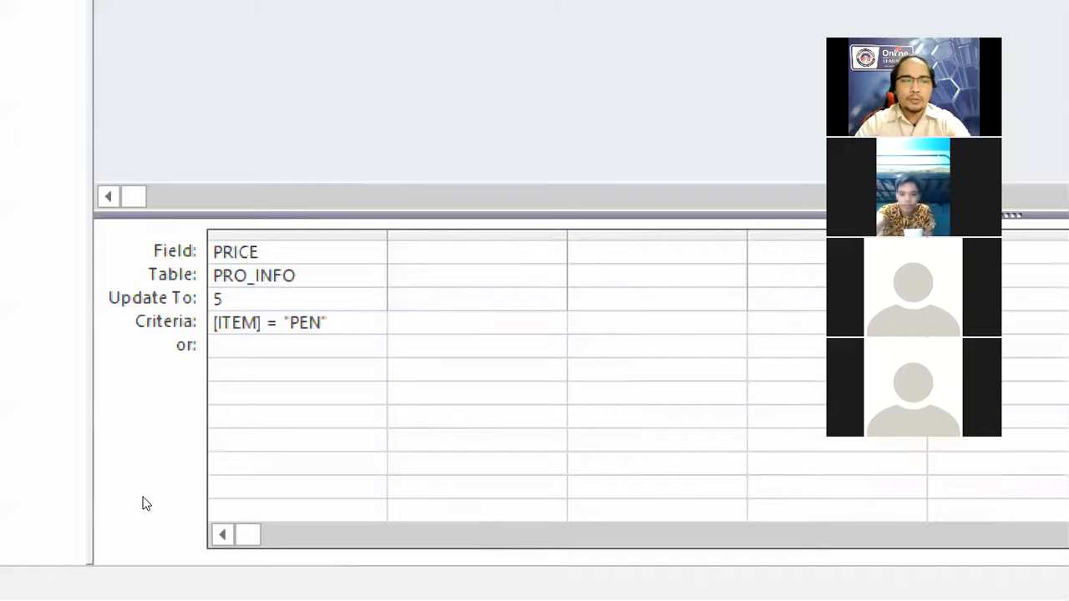
Examine the ITEM field name and the PEN value in the criterion, and turn off the Magnifier
key("shift+Left")
key("shift+Left")
key("shift+Left")
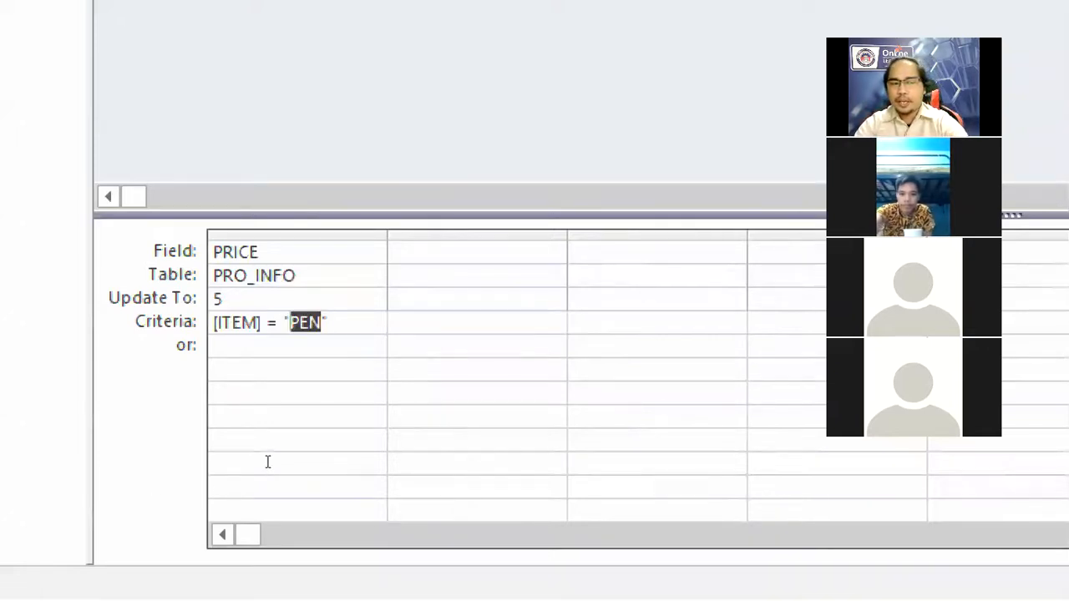
left_click(250, 462)
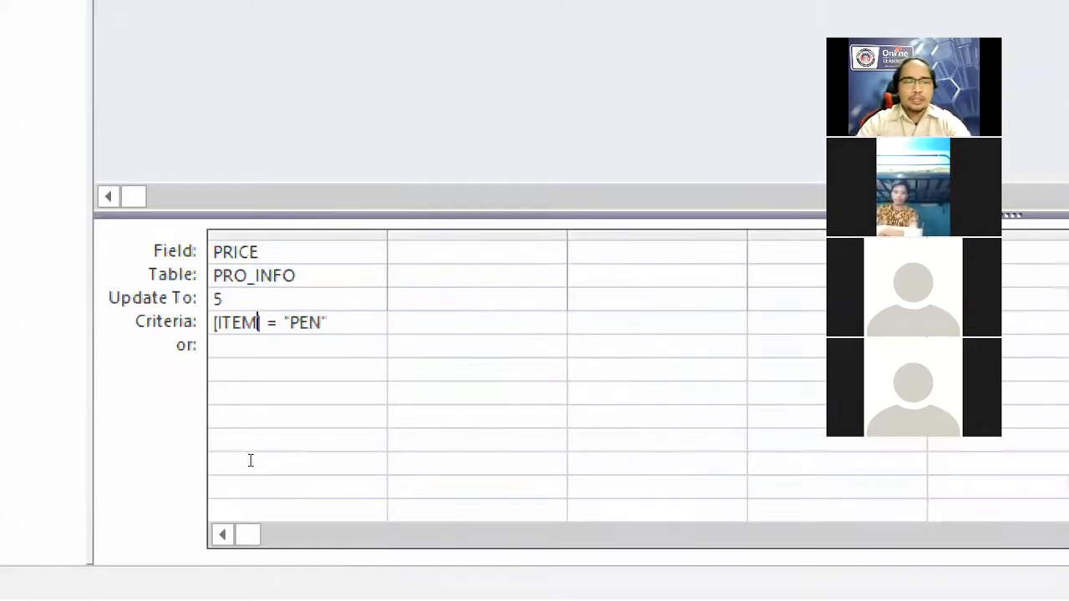
key("shift+Left")
key("shift+Left")
key("shift+Left")
key("shift+Left")
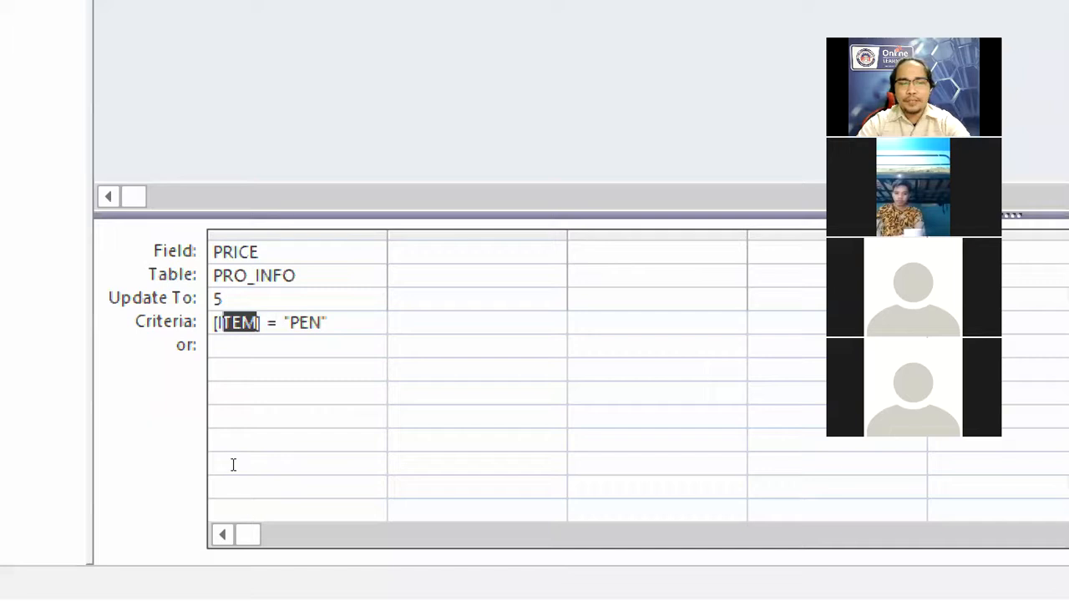
key("Right")
key("Right")
key("Right")
key("Right")
key("Right")
key("Right")
key("shift+Right")
key("shift+Right")
key("shift+Right")
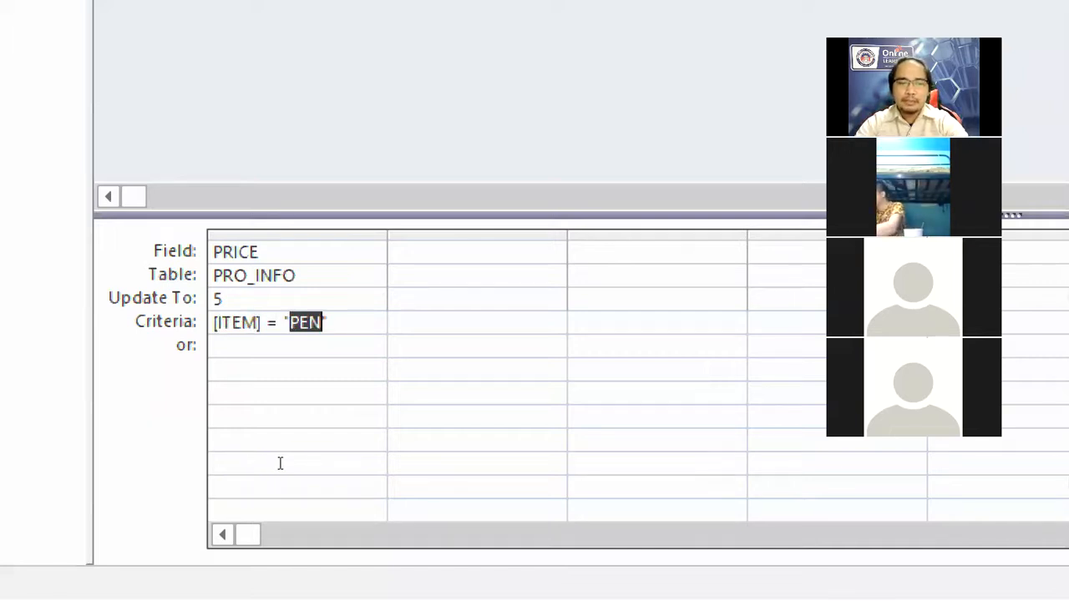
key("End")
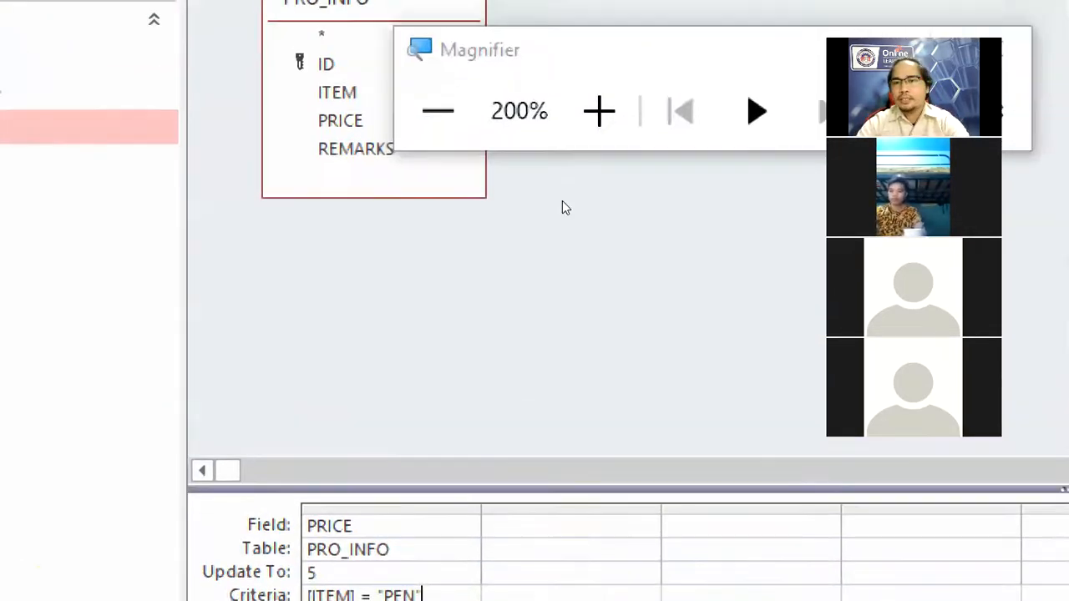
key("super+Escape")
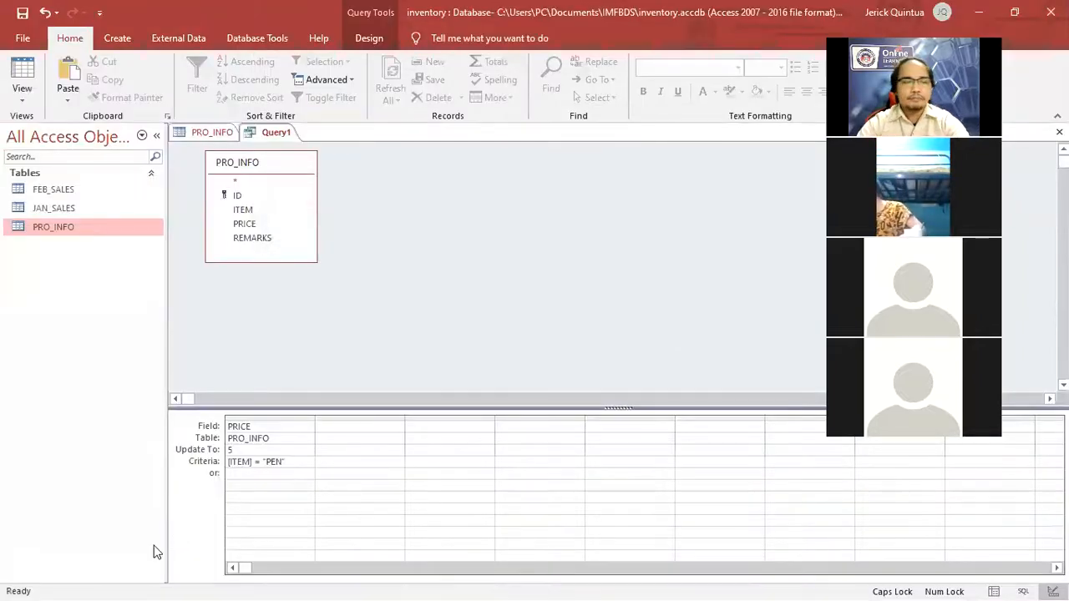
Run the update query and accept updating the matching PEN record
left_click(369, 38)
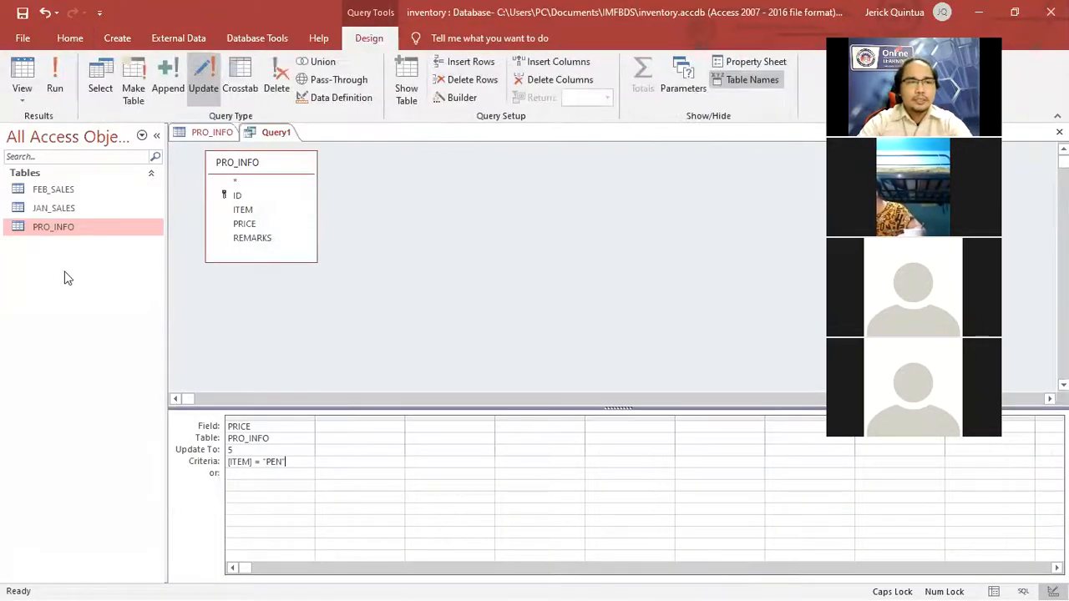
left_click(55, 80)
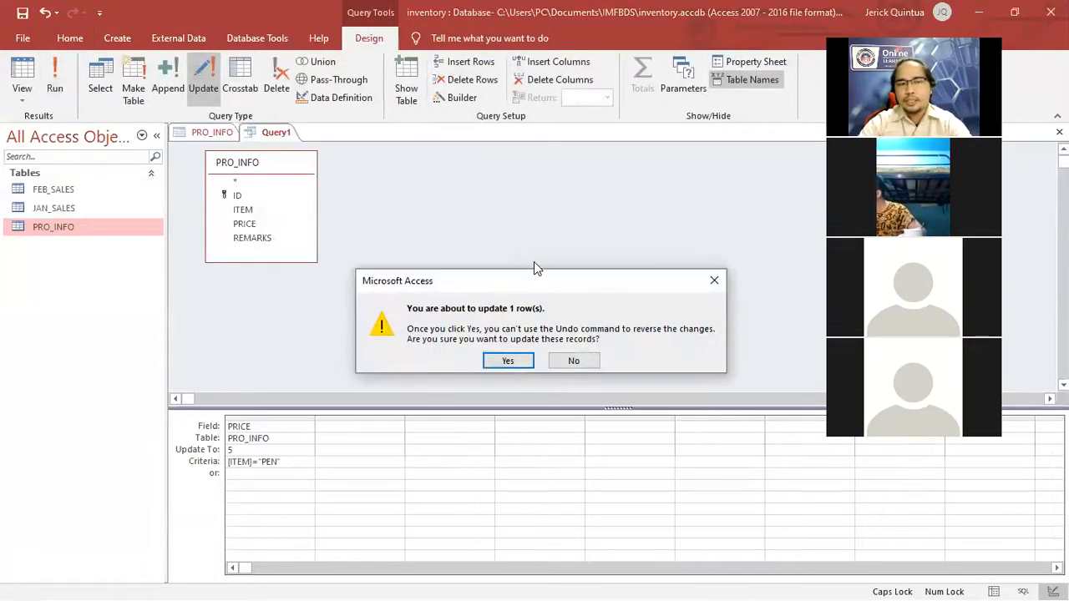
left_click_drag(531, 282, 550, 123)
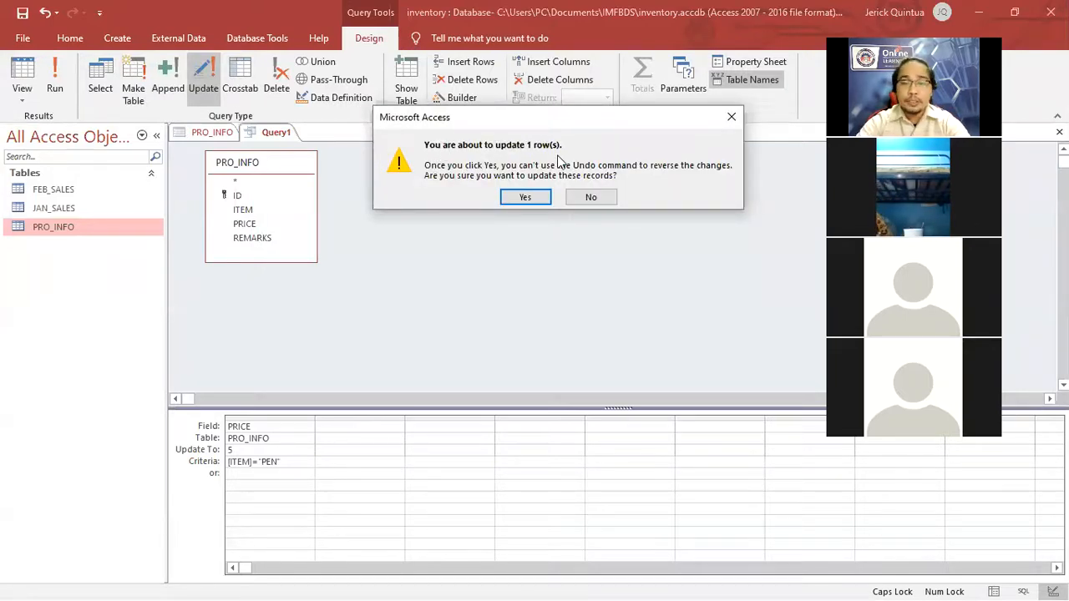
left_click(529, 198)
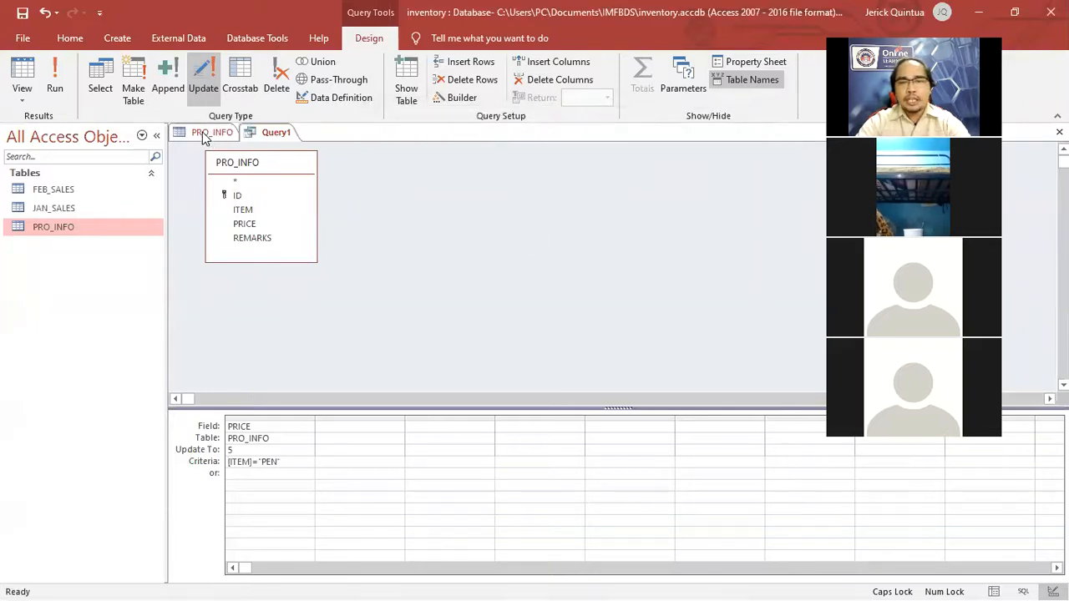
Check the PEN item's PRICE value in the PRO_INFO table
left_click(210, 133)
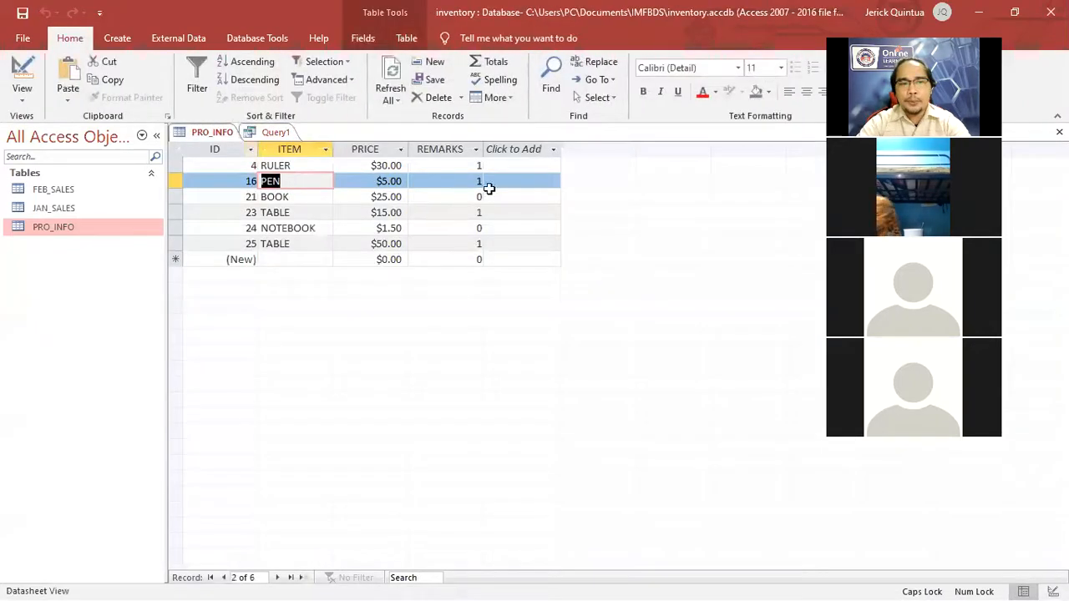
left_click(399, 182)
left_click_drag(364, 181, 411, 181)
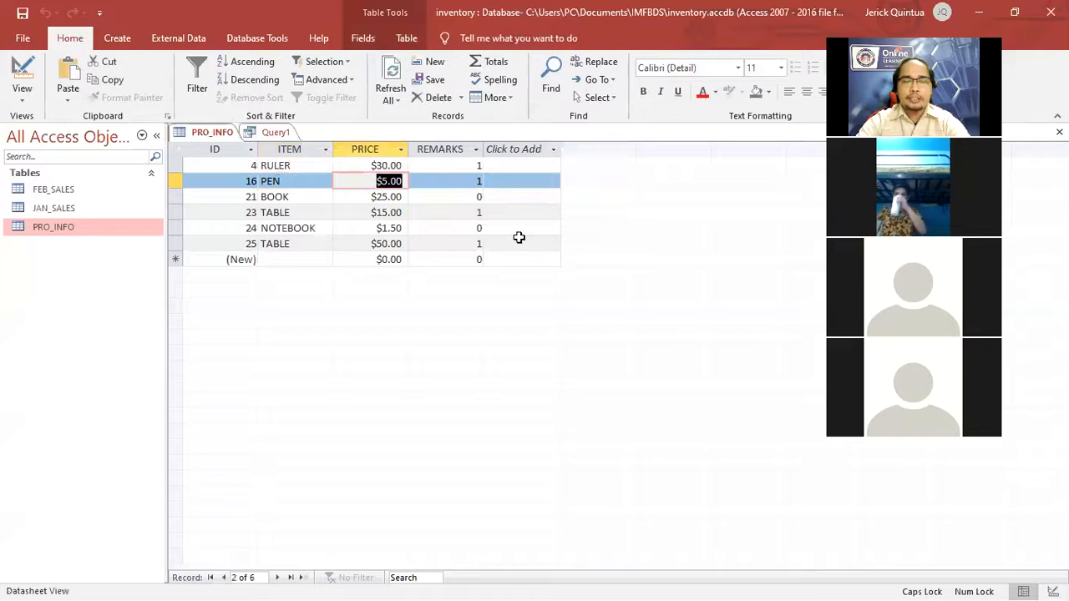
Set the PRICE update value to 10 in Query1 and run the update query on the PEN record
left_click(282, 133)
left_click_drag(243, 451, 212, 453)
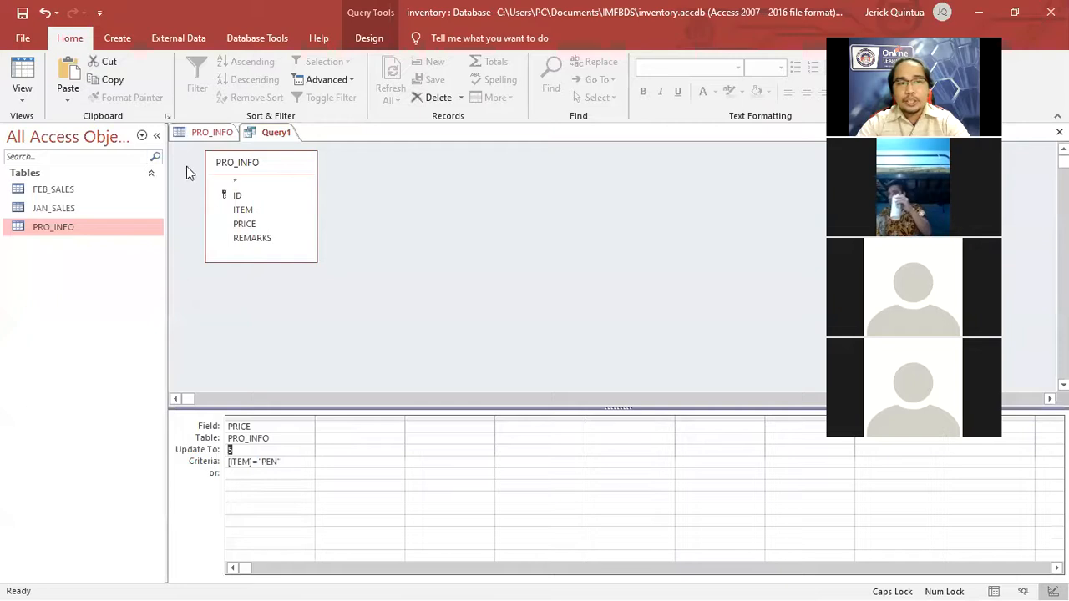
key("Delete")
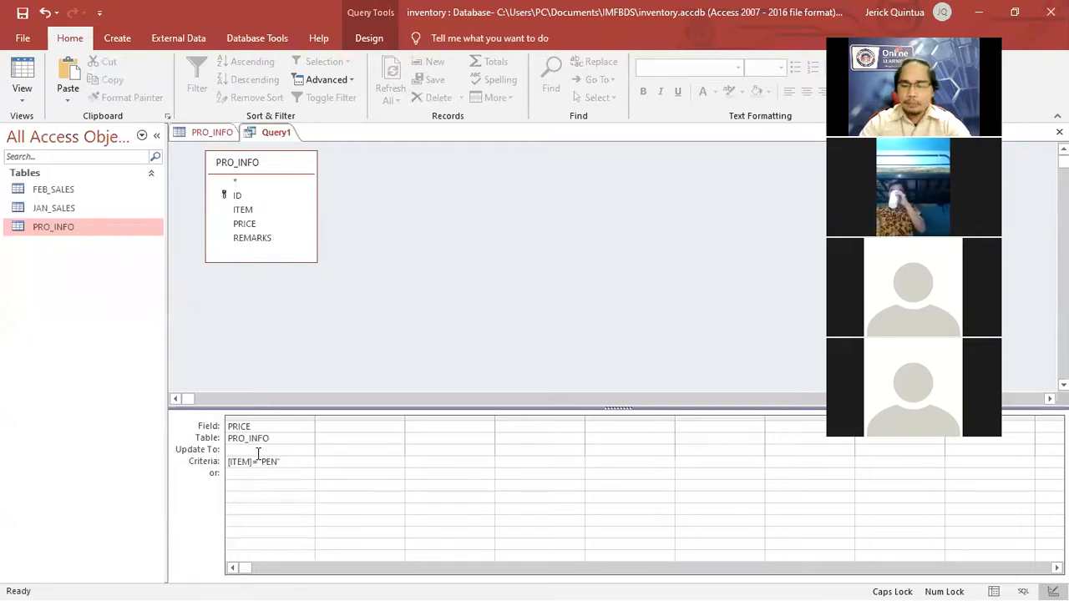
left_click(211, 134)
left_click(275, 132)
left_click(369, 38)
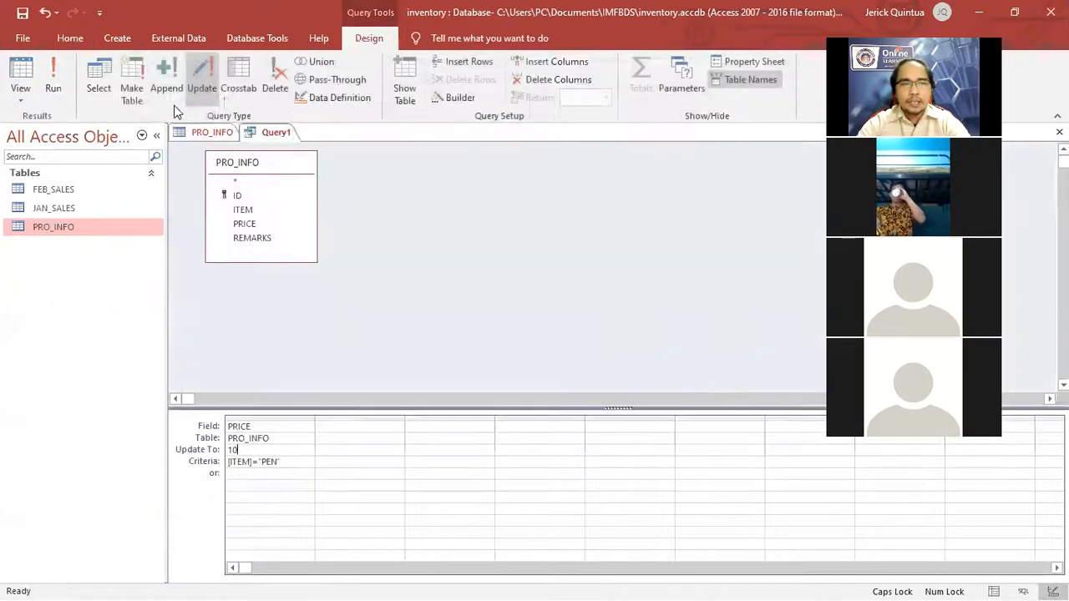
left_click(50, 84)
left_click(507, 360)
Check the PEN price again in the PRO_INFO table and close Query1
left_click(213, 133)
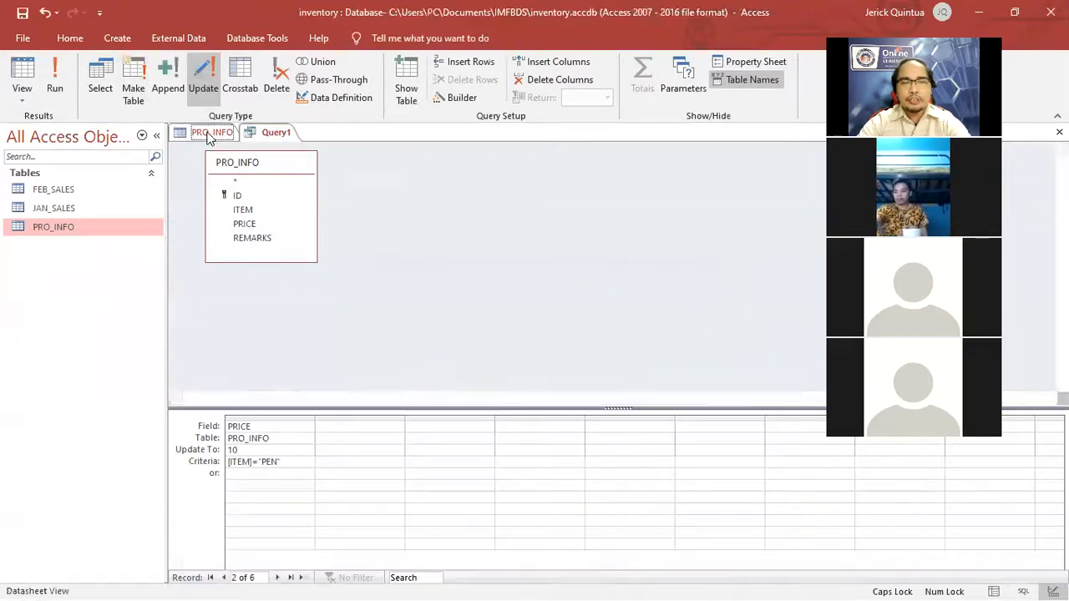
left_click(342, 181)
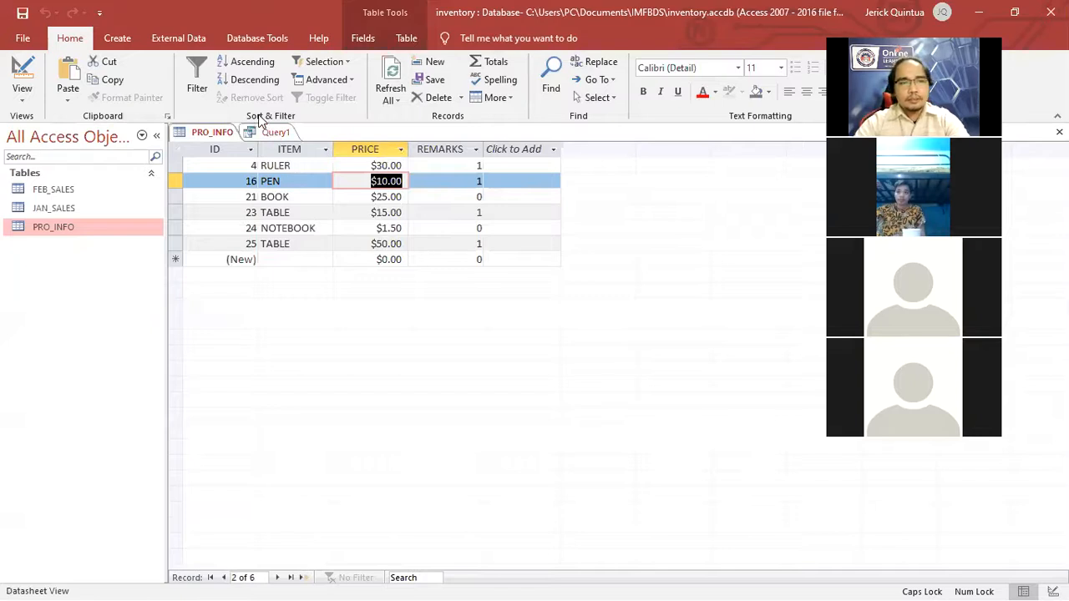
left_click(269, 133)
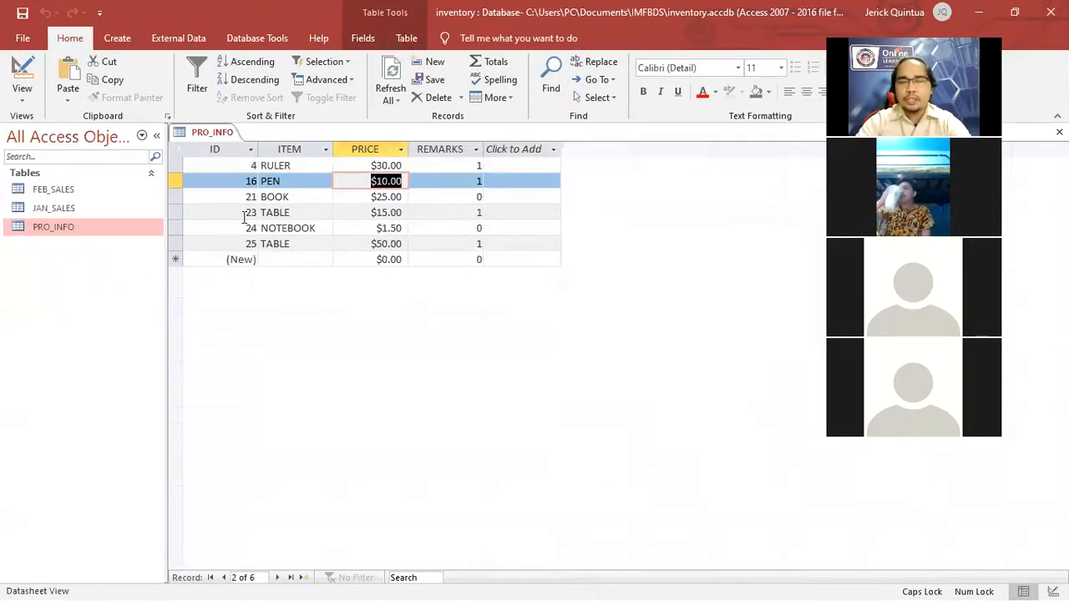
Try to delete the TABLE record with ID 23 directly in the PRO_INFO datasheet
left_click(287, 212)
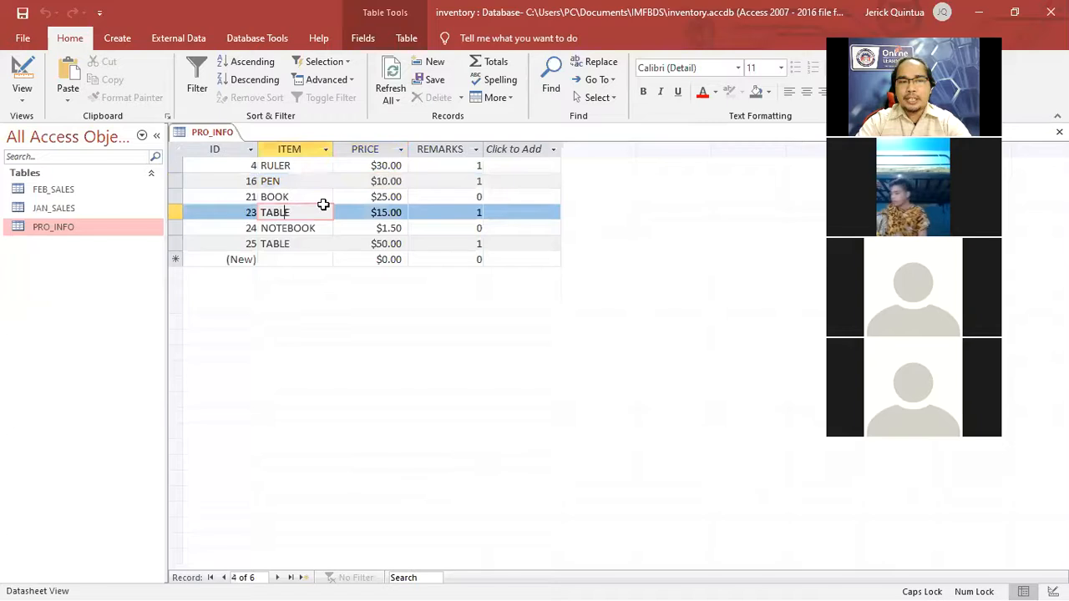
left_click(181, 212)
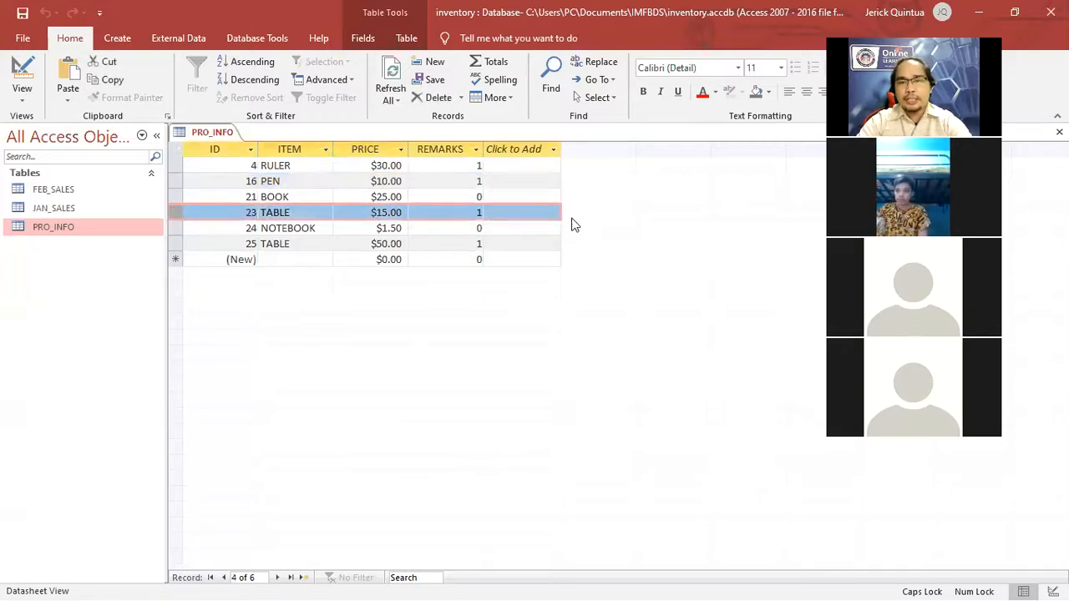
right_click(177, 213)
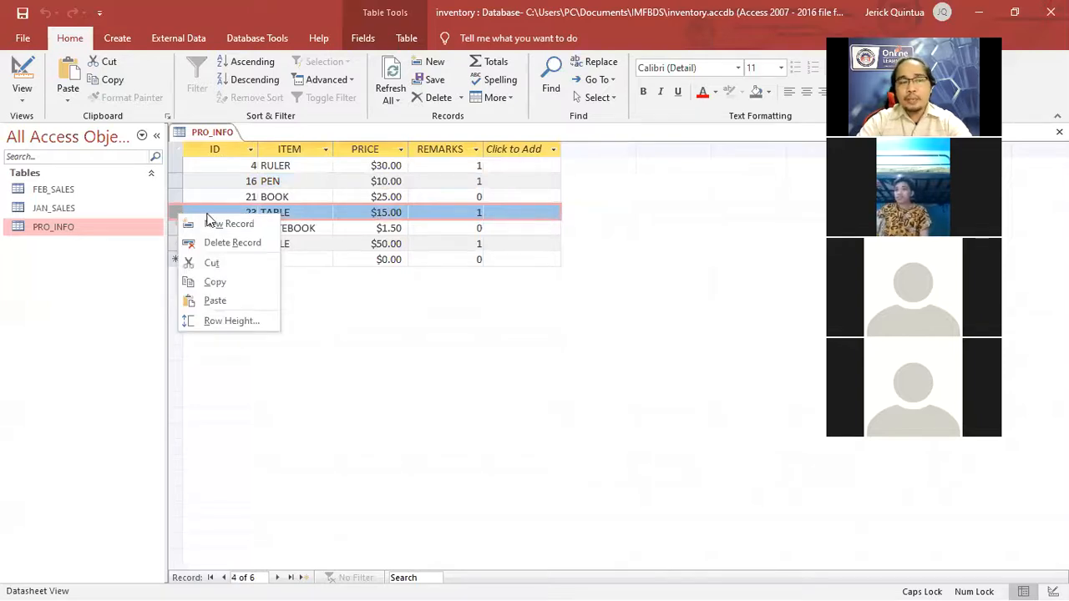
left_click(218, 243)
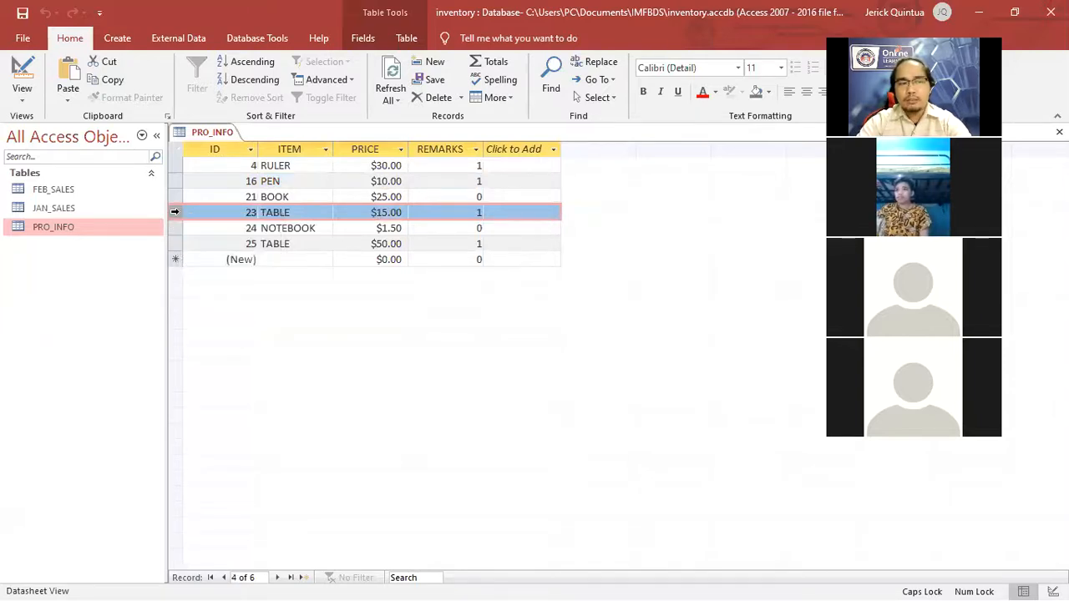
right_click(174, 212)
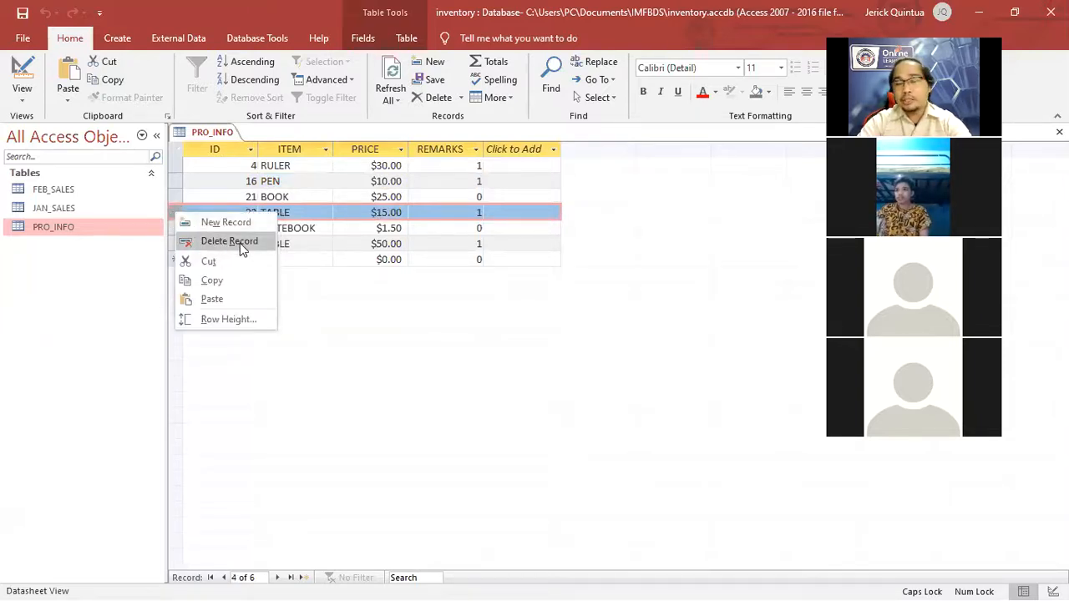
left_click(239, 243)
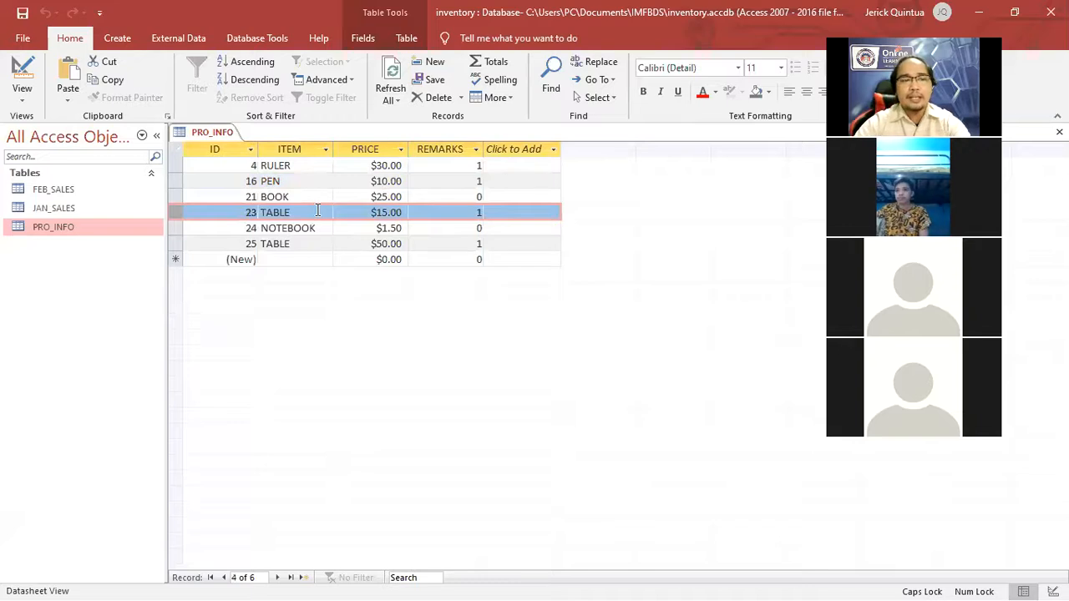
left_click(288, 212)
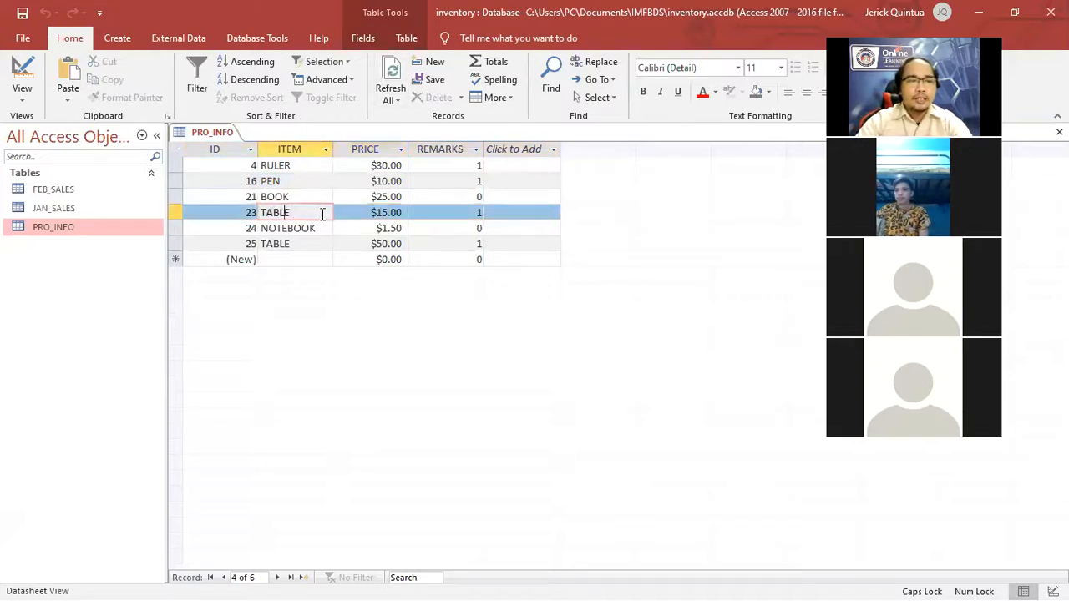
left_click_drag(233, 212, 316, 211)
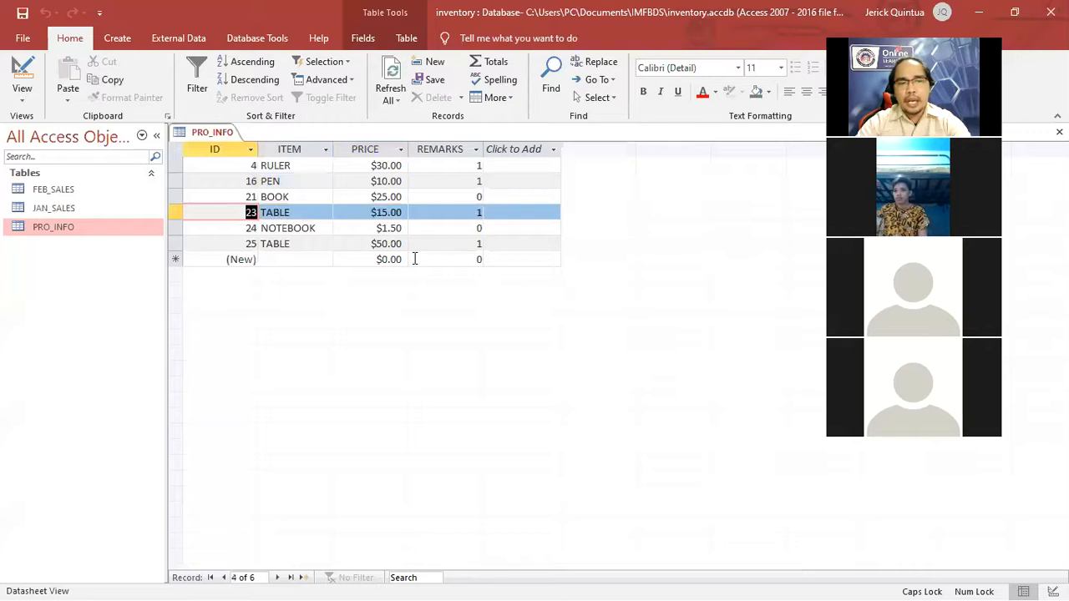
left_click_drag(312, 212, 253, 212)
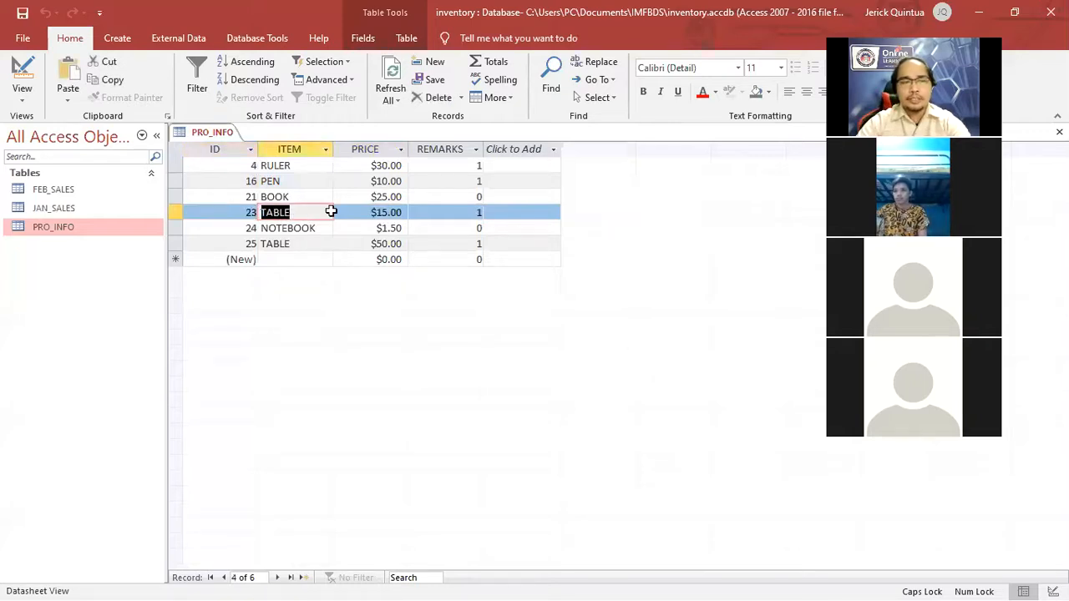
Create a new query in design view based on the PRO_INFO table
left_click(121, 37)
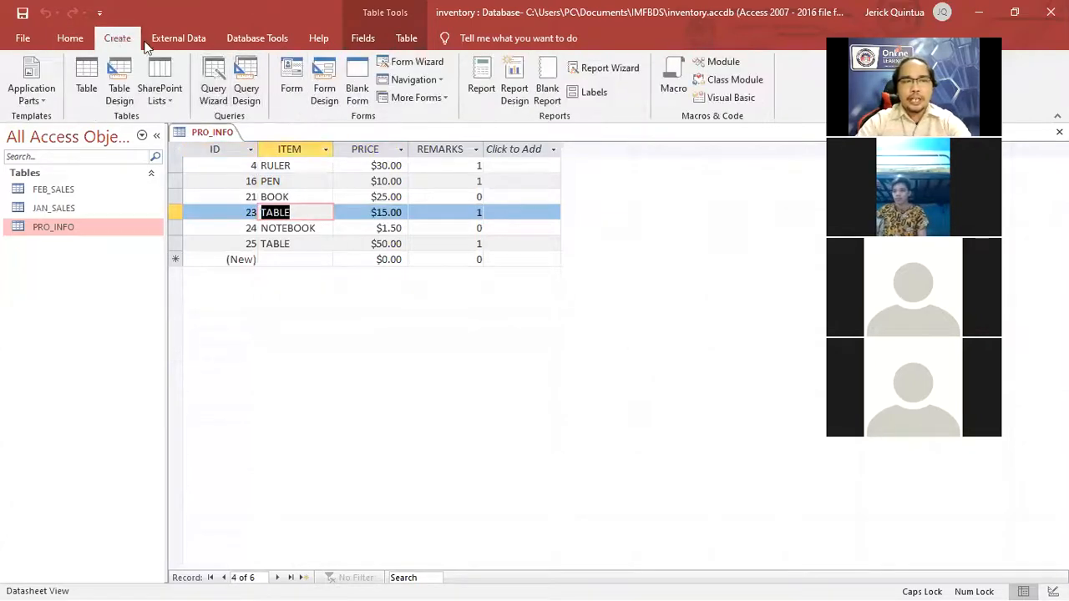
left_click(246, 92)
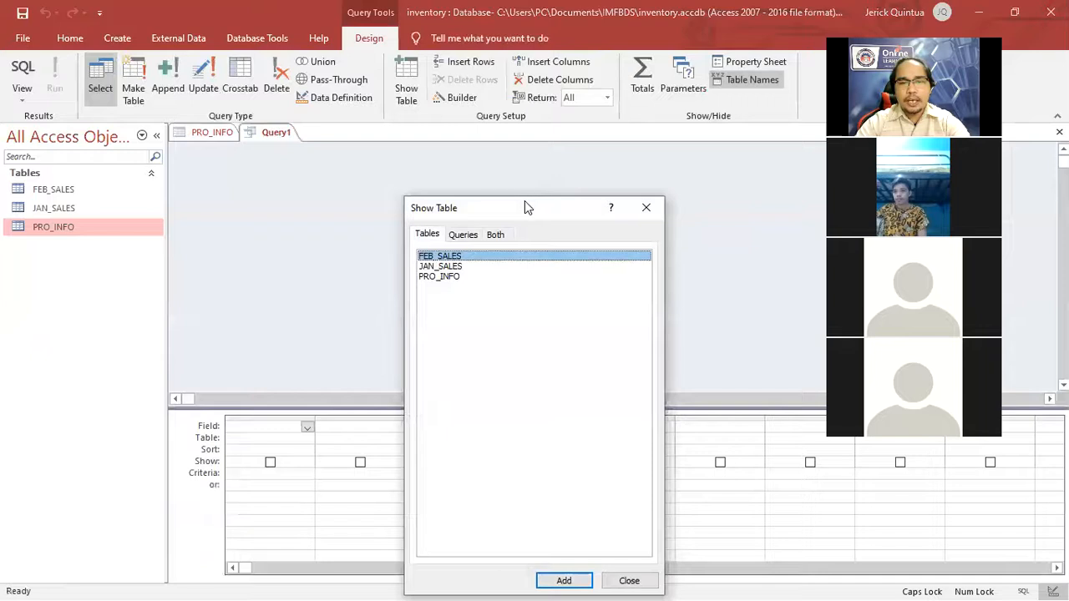
left_click_drag(524, 202, 550, 55)
left_click(479, 128)
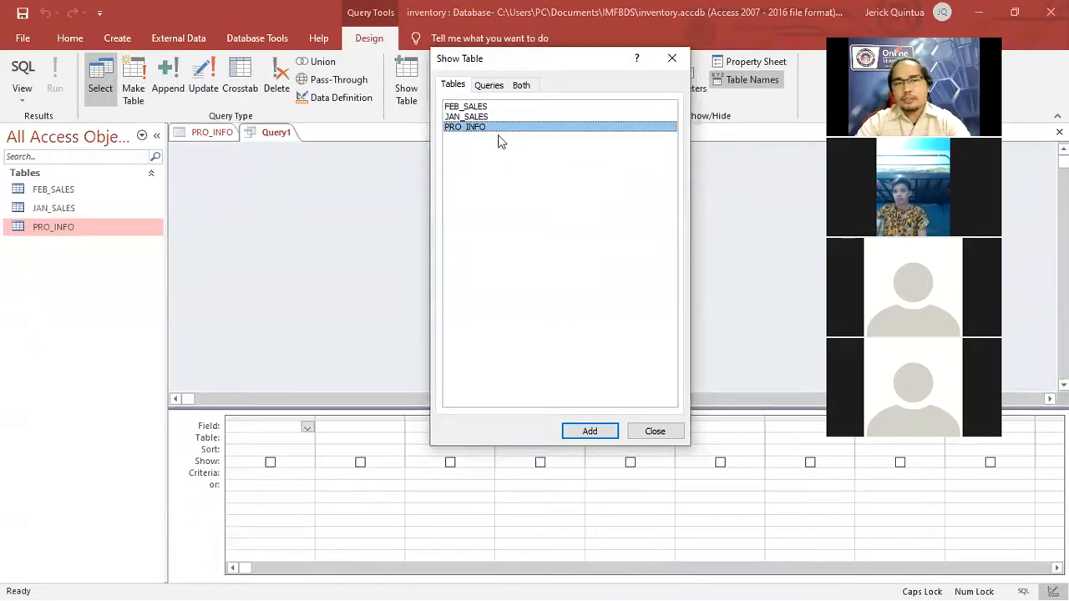
left_click(589, 435)
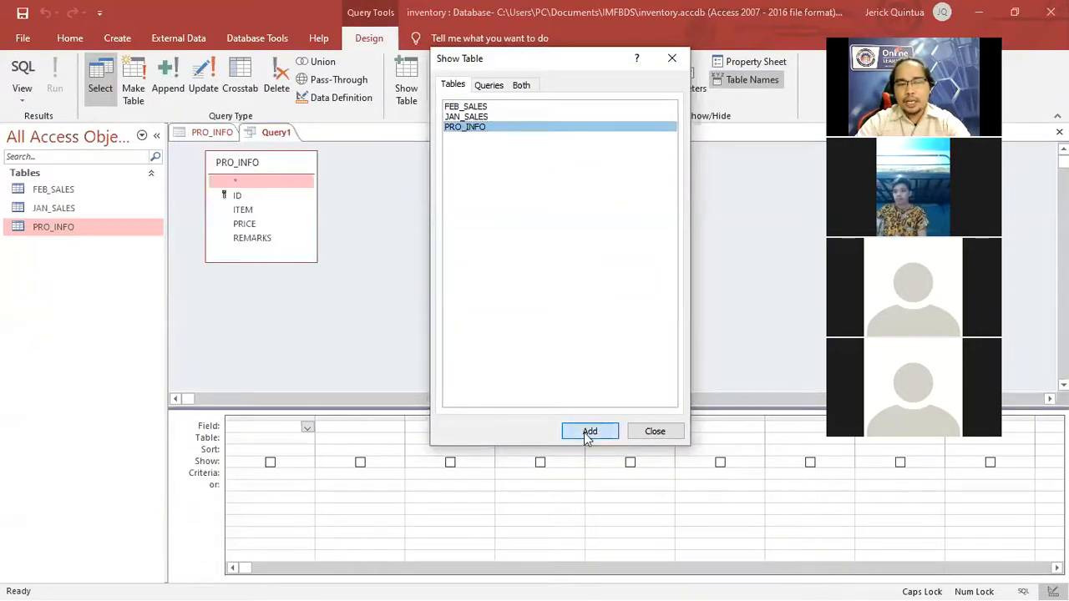
left_click(674, 432)
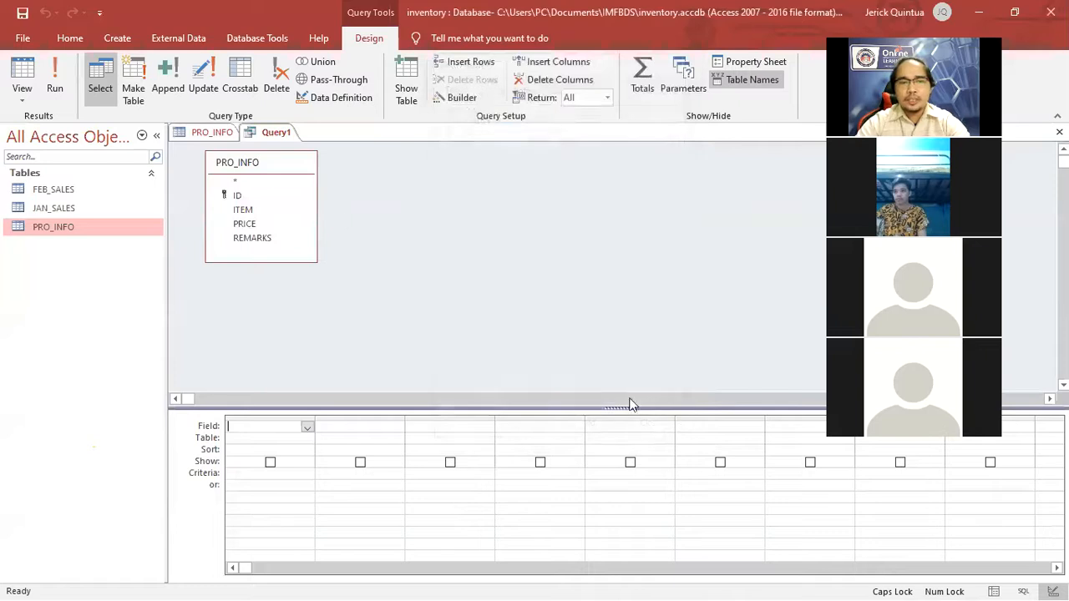
Add all PRO_INFO fields (PRO_INFO.*) as the first query column and the ID field as the second
double_click(250, 184)
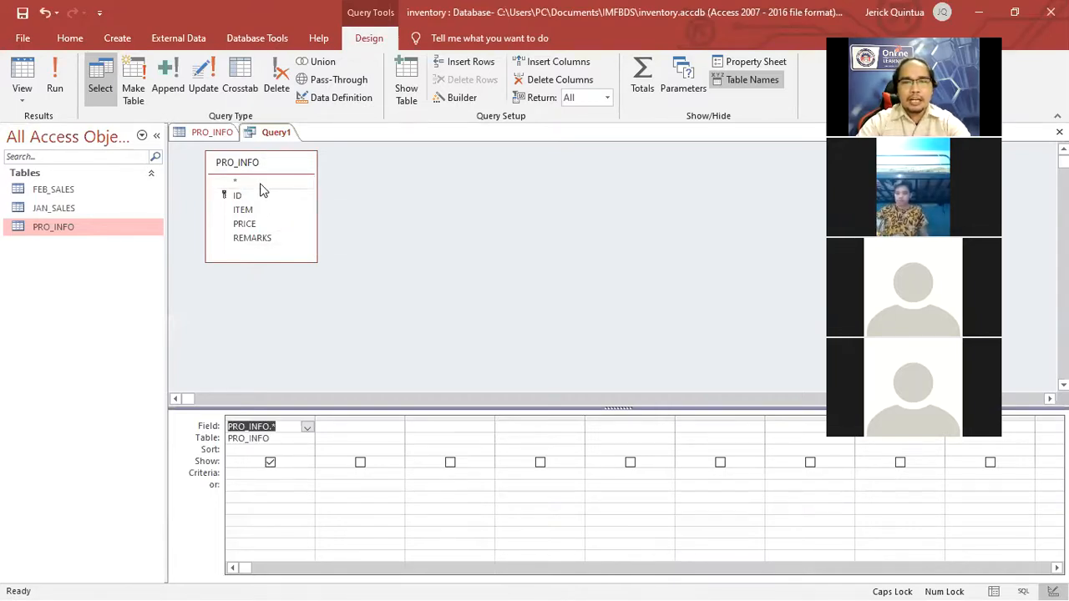
left_click(287, 440)
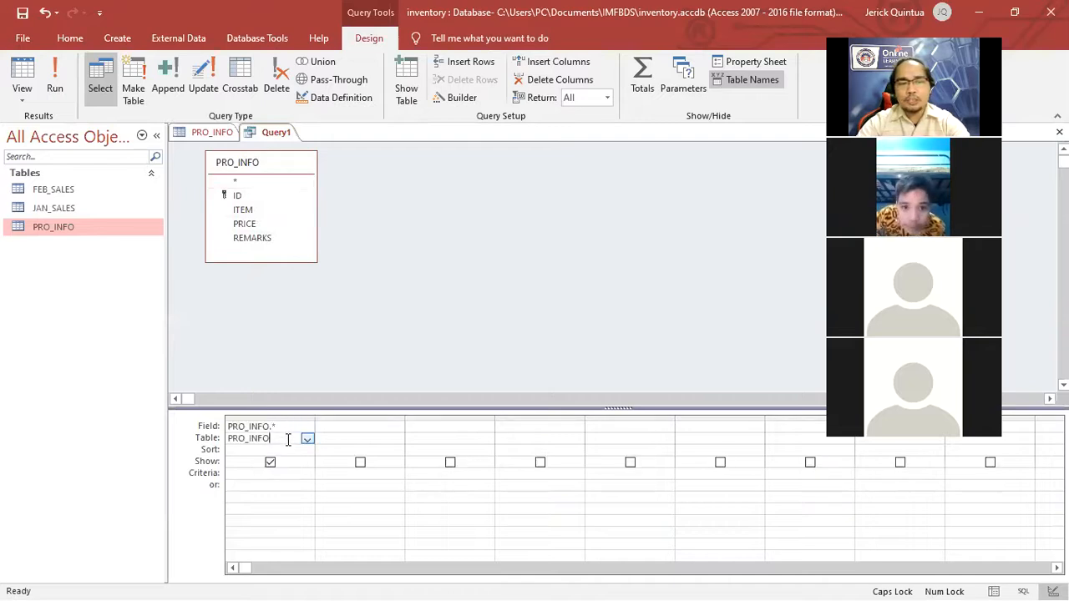
left_click(286, 427)
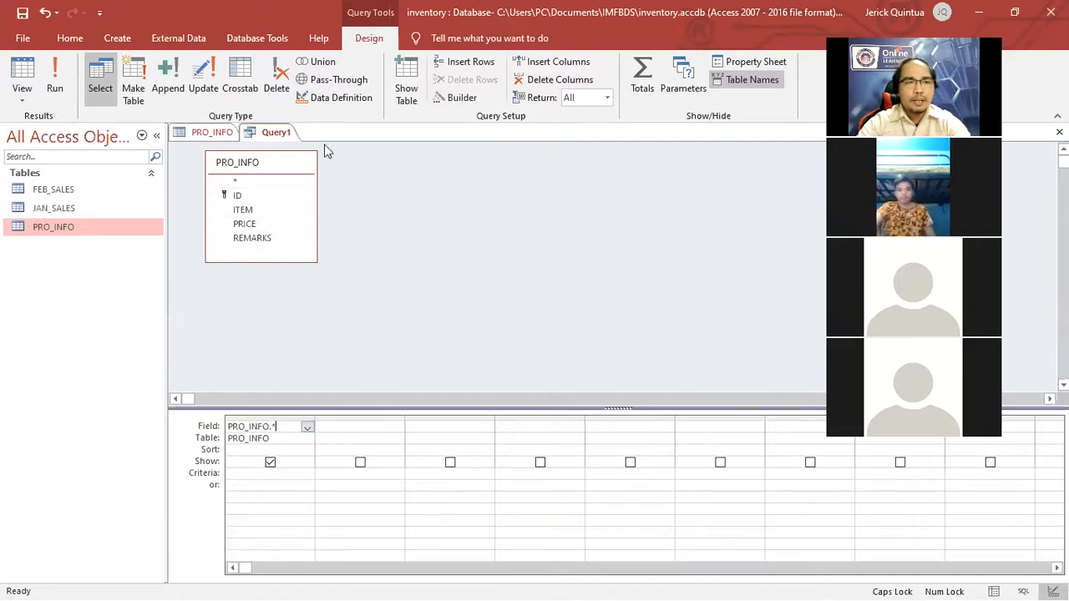
left_click(363, 425)
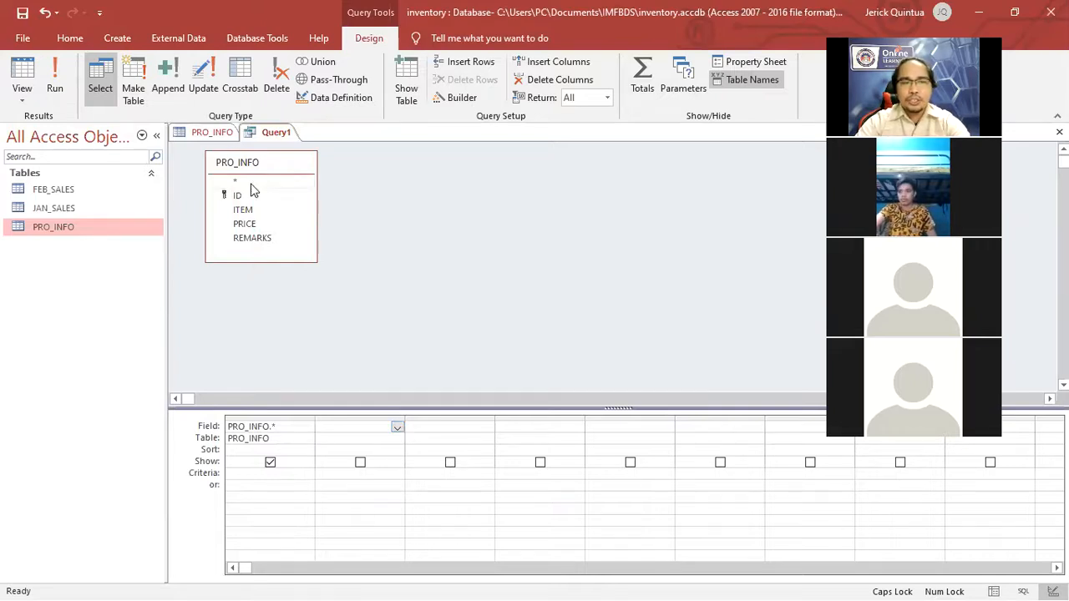
left_click(397, 428)
left_click(357, 448)
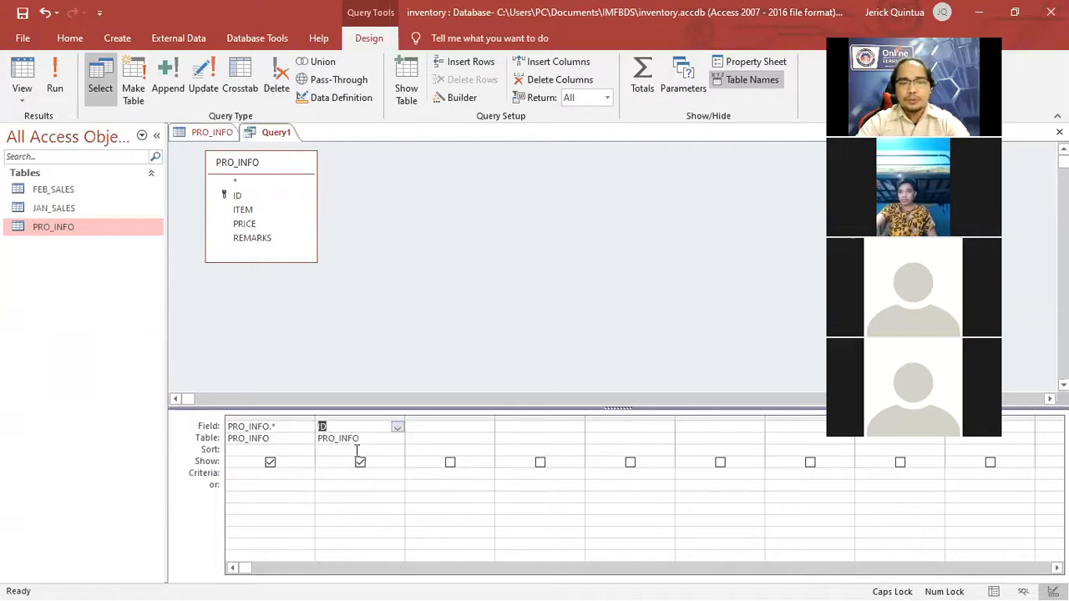
Examine the ID values and the duplicate TABLE items in the PRO_INFO table to see which field identifies a single record
left_click(222, 133)
left_click(252, 180)
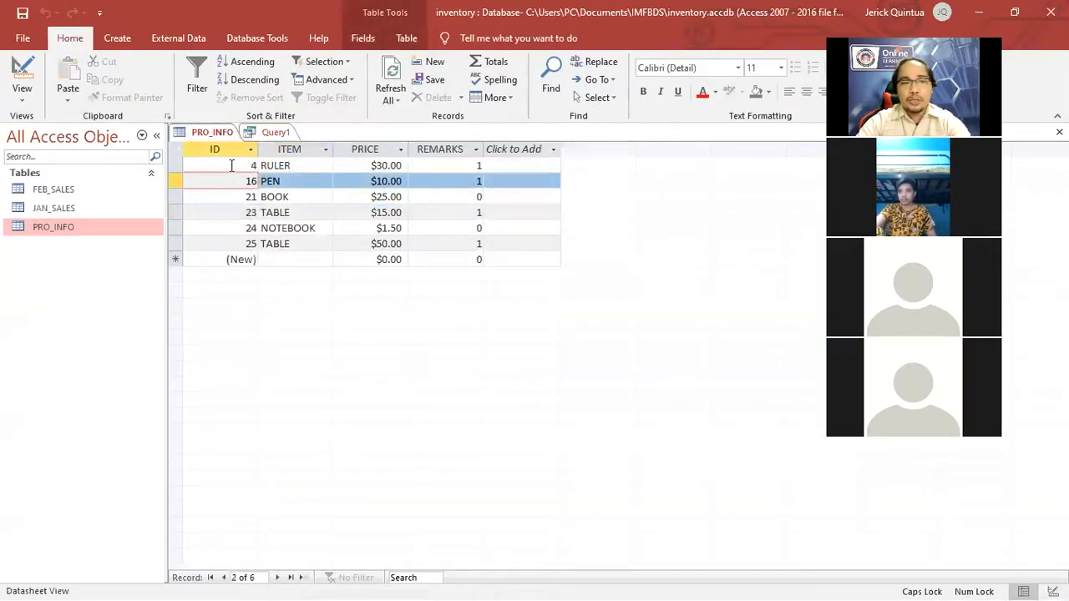
left_click(245, 212)
left_click(248, 229)
left_click(250, 243)
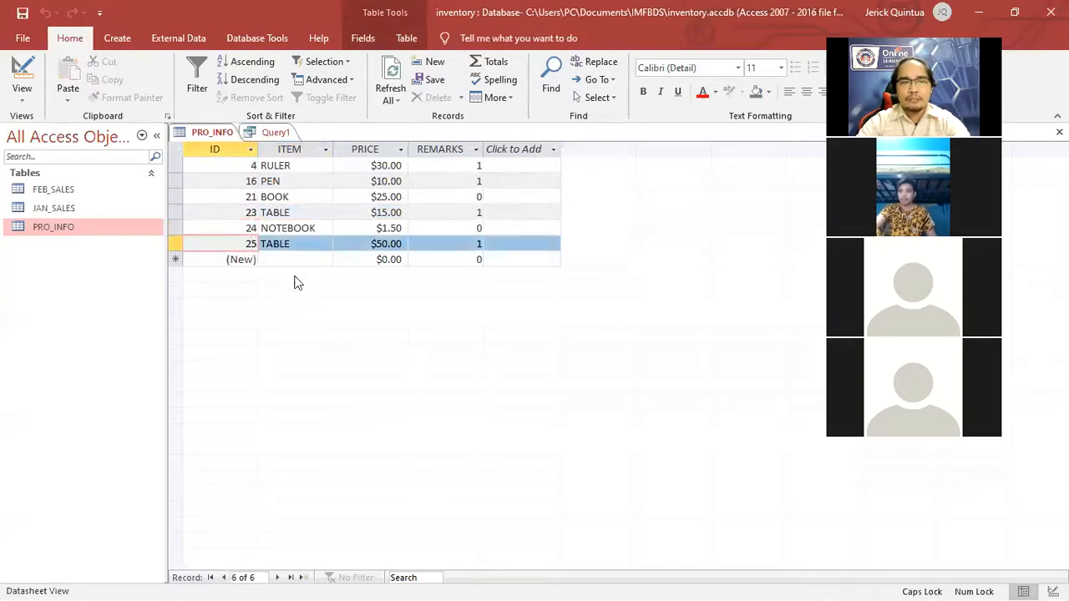
double_click(288, 212)
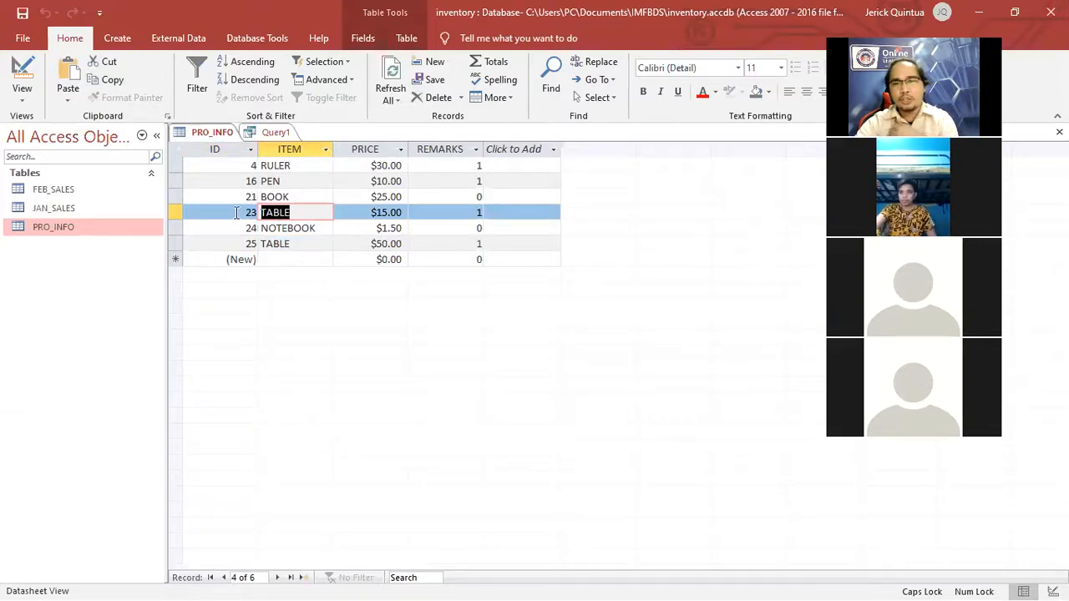
double_click(301, 244)
double_click(306, 212)
double_click(303, 244)
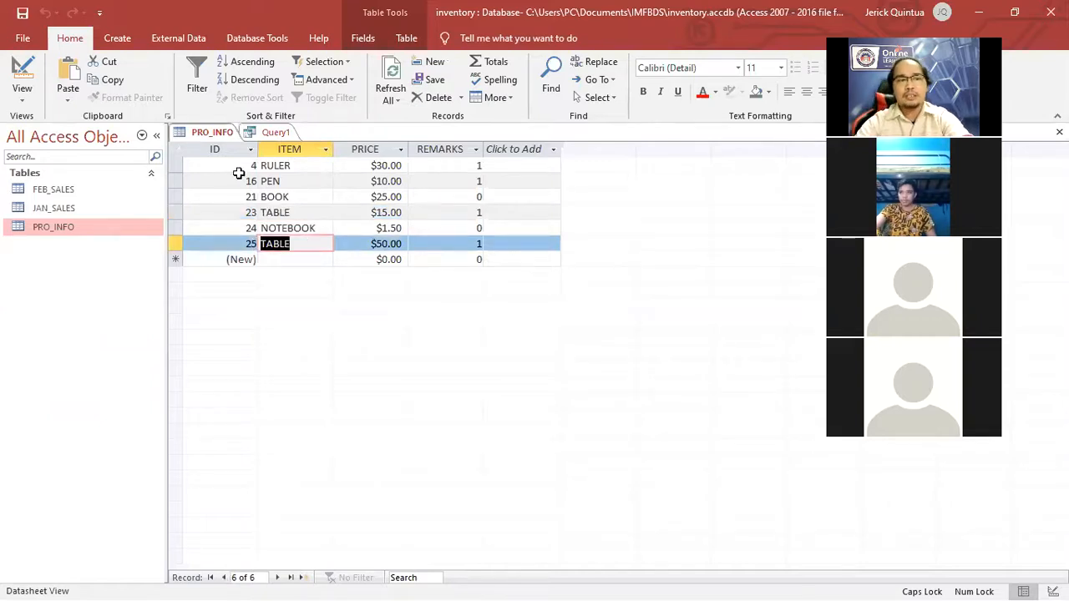
left_click(247, 198)
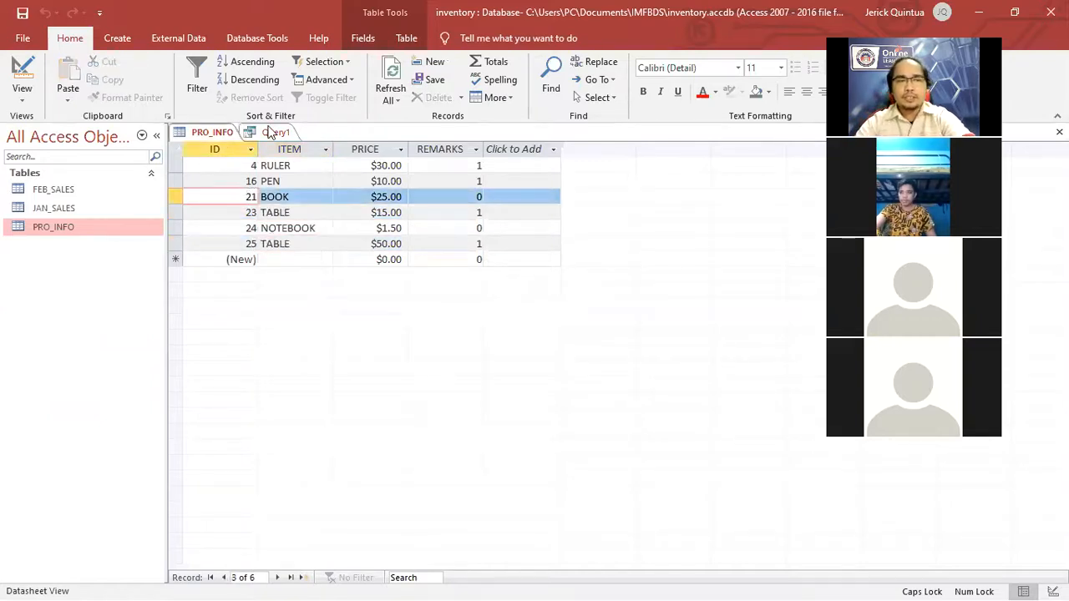
Return to Query1 and convert it to a delete query
left_click(274, 133)
left_click(392, 434)
left_click(338, 469)
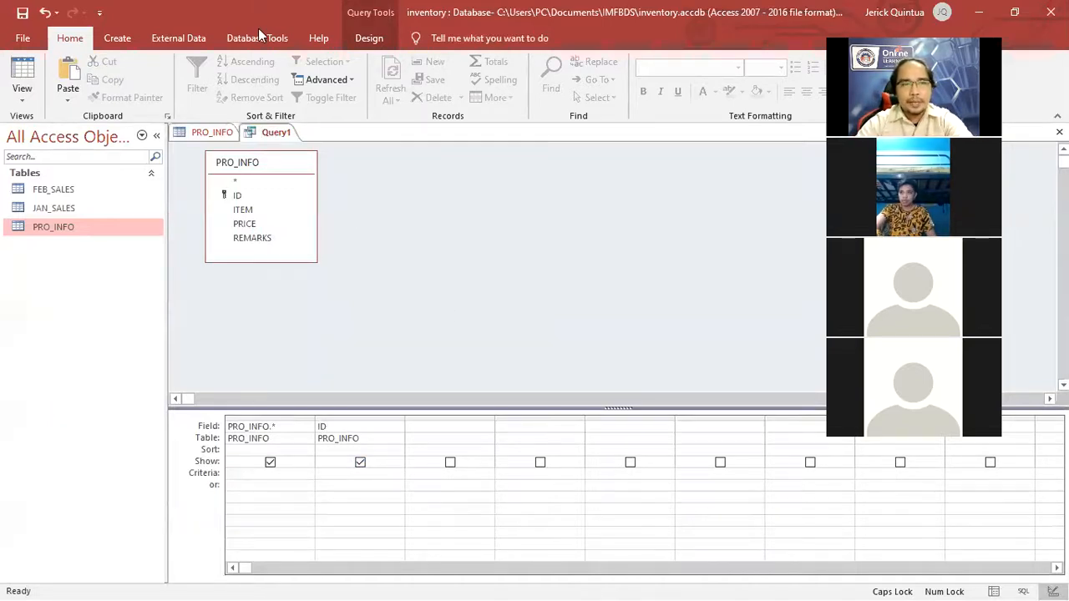
left_click(368, 38)
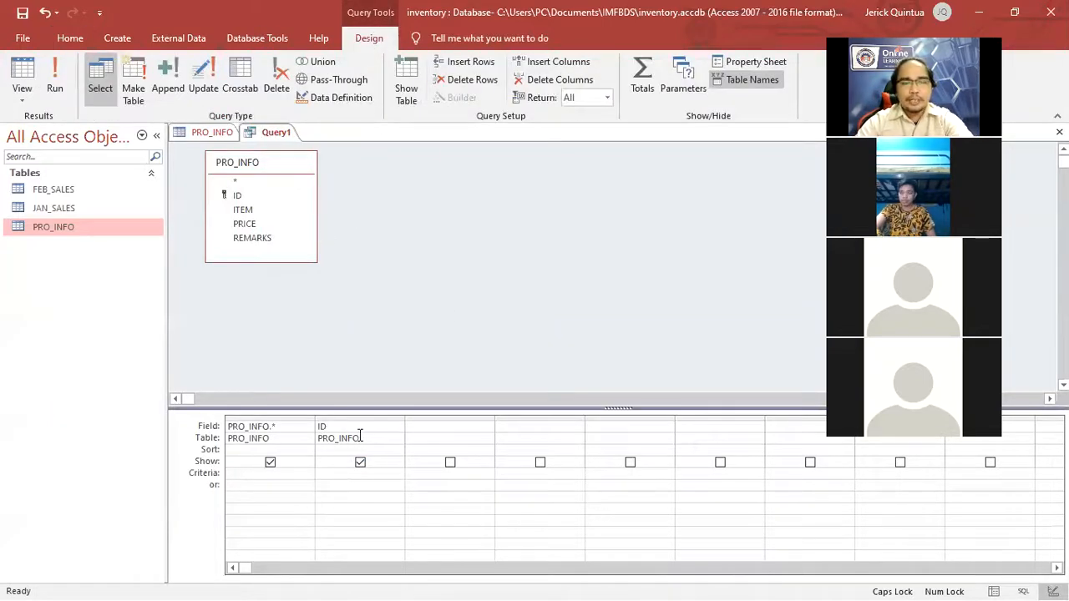
left_click(284, 87)
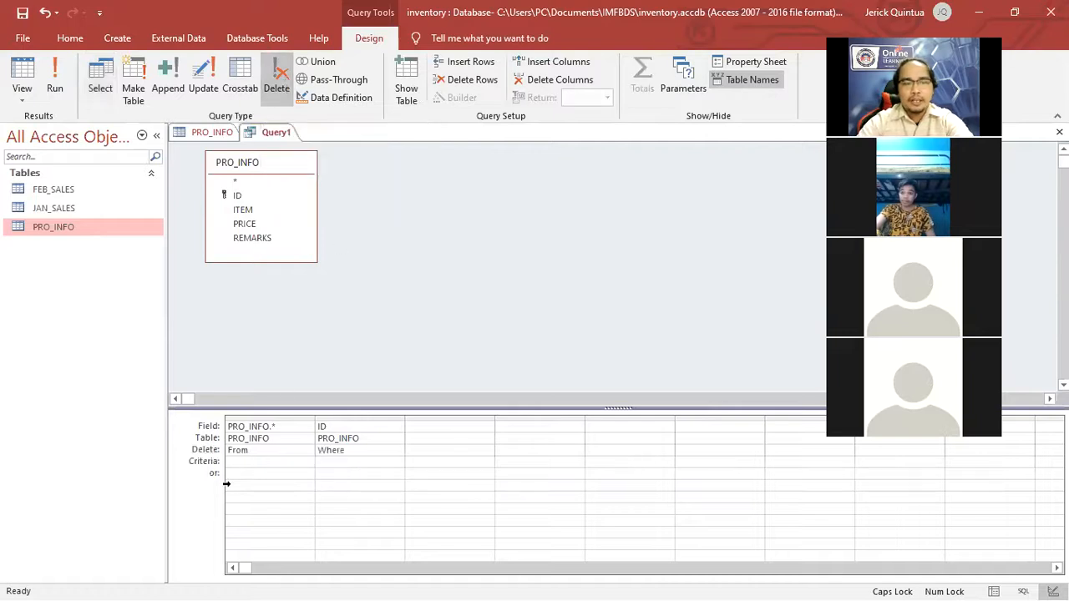
Look up the BOOK record's ID in PRO_INFO and set the ID criteria in Query1 to 21
left_click(246, 460)
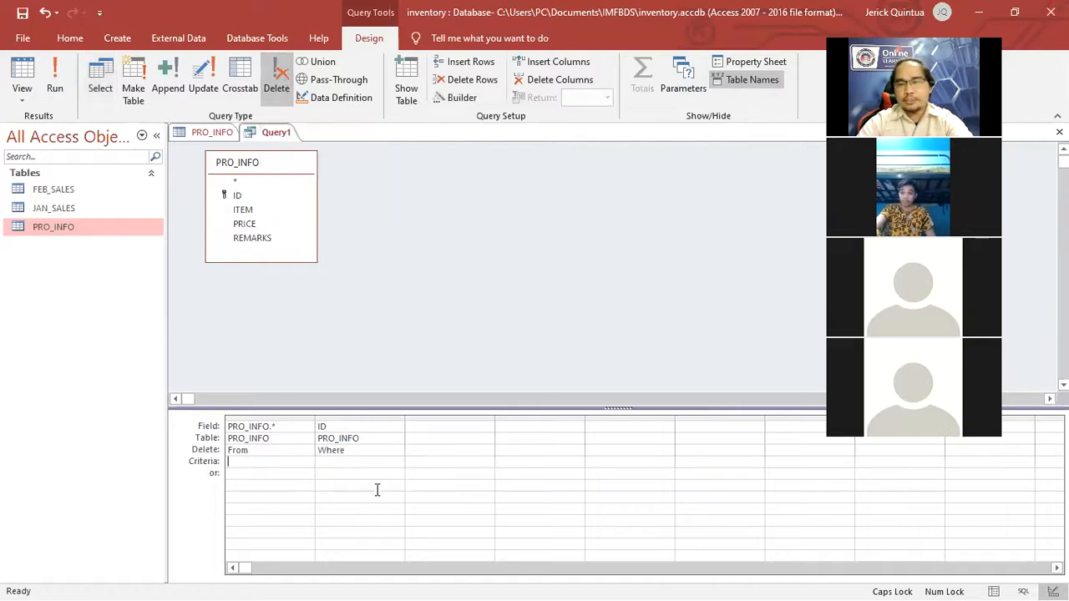
left_click(332, 426)
left_click(332, 460)
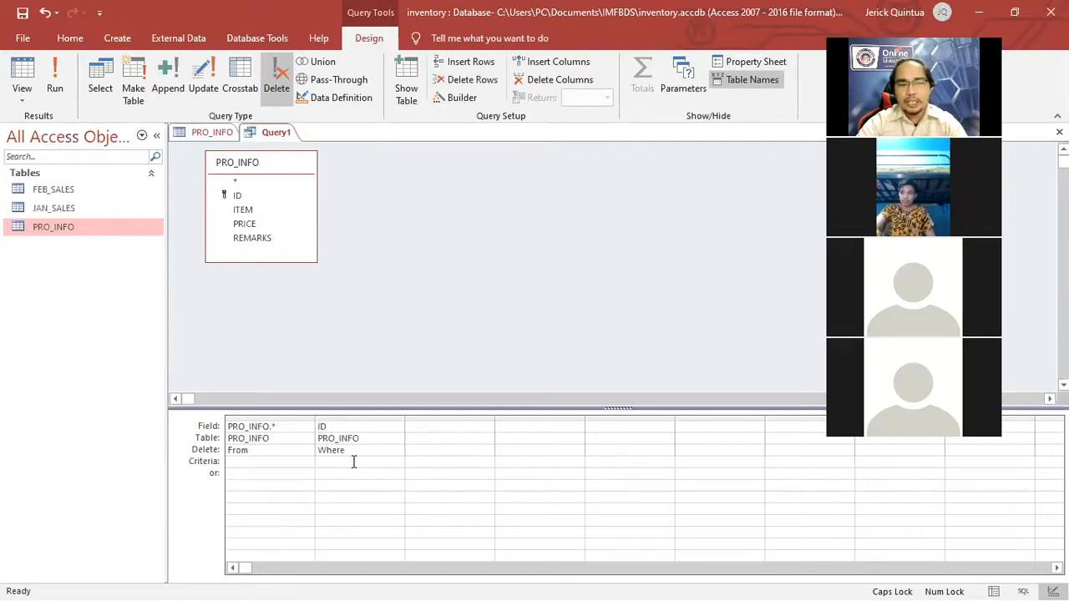
left_click(209, 132)
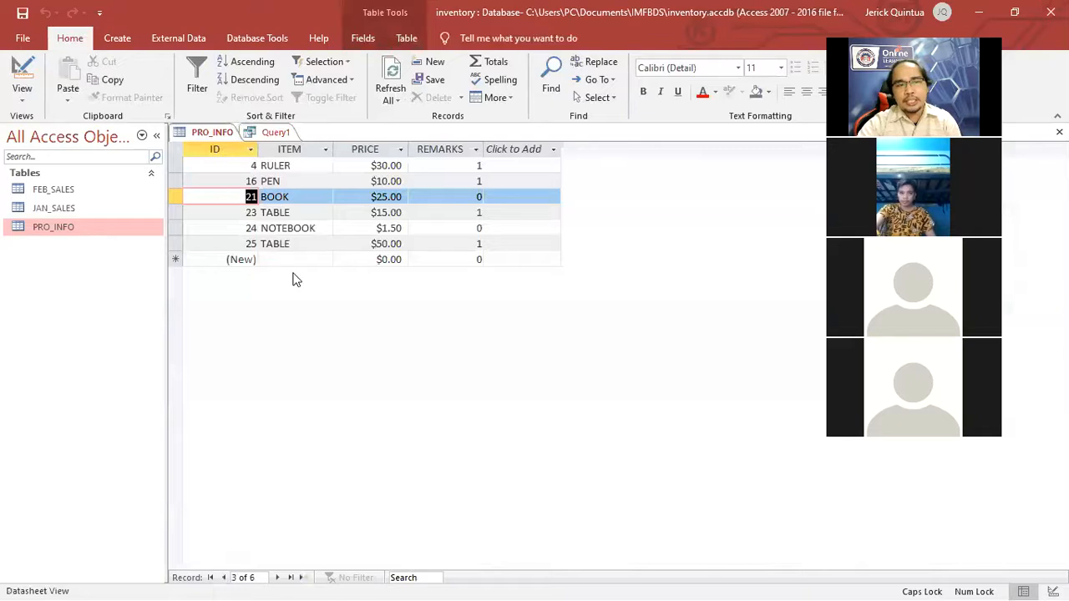
left_click_drag(296, 197, 263, 197)
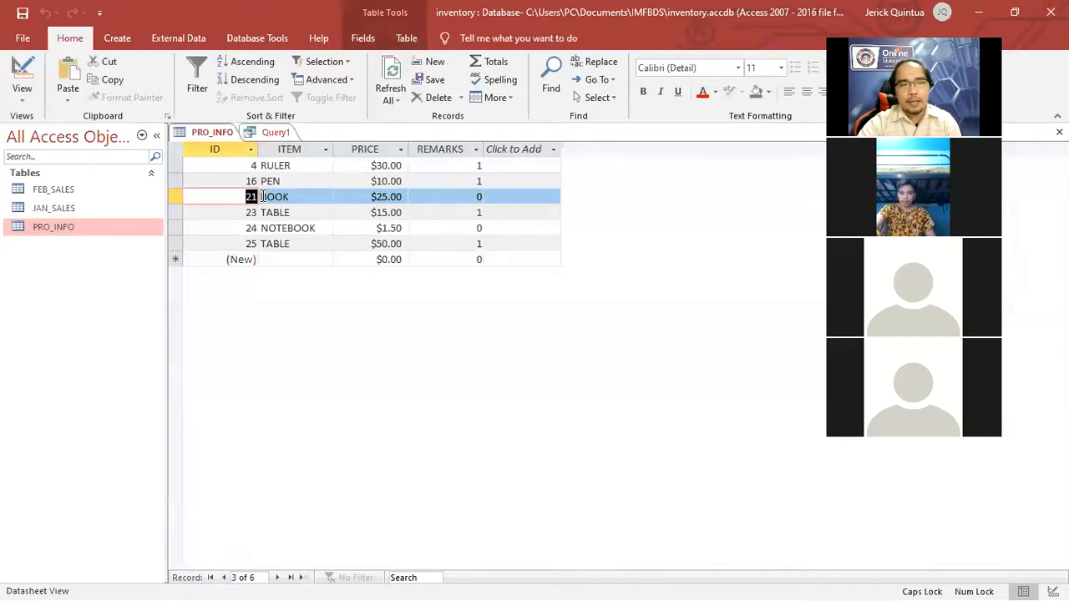
left_click(276, 132)
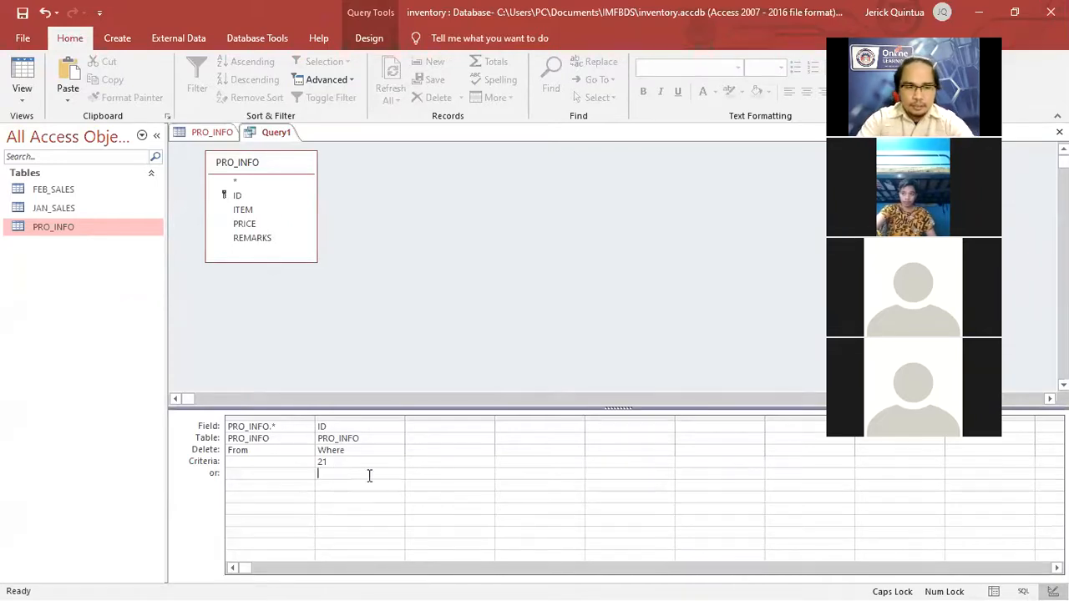
Run the delete query and accept deleting the PRO_INFO record with ID 21
left_click(368, 39)
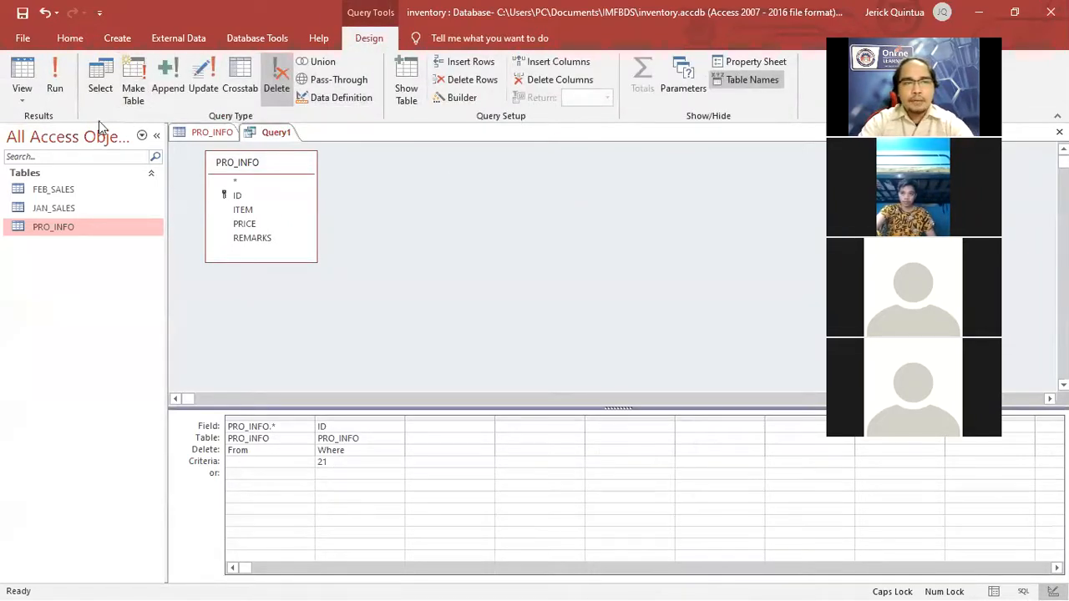
left_click(58, 84)
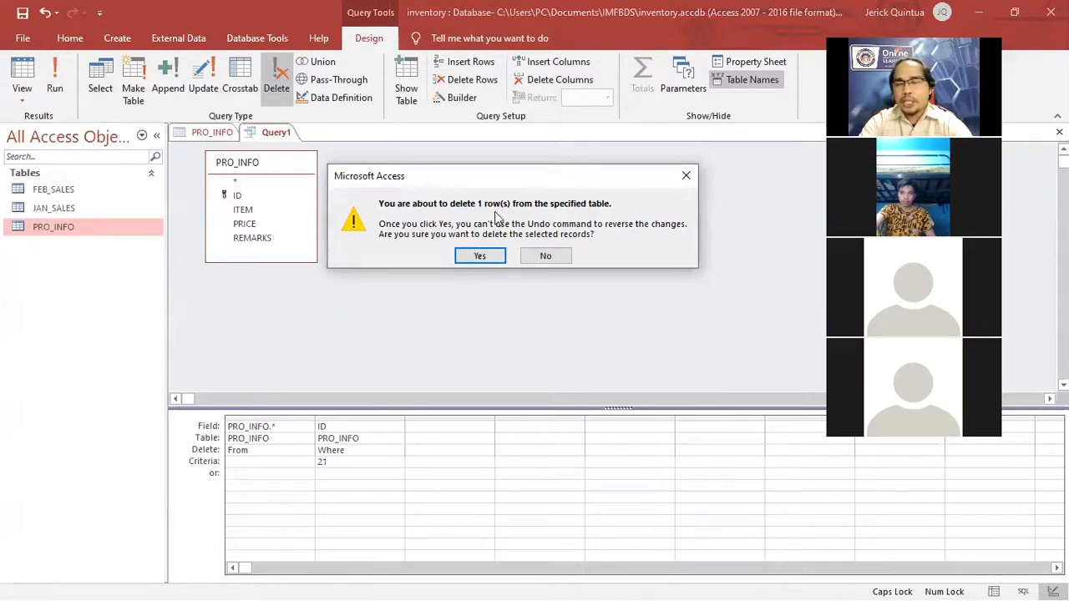
left_click(481, 257)
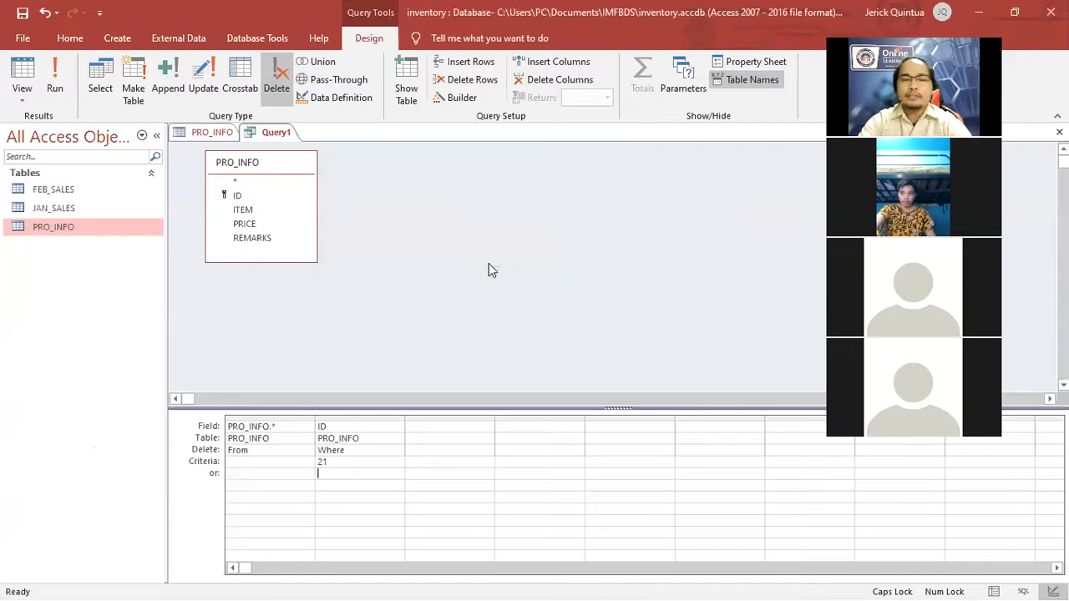
Return to the PRO_INFO table and examine each field in the row of the record removed by the delete query
left_click(211, 134)
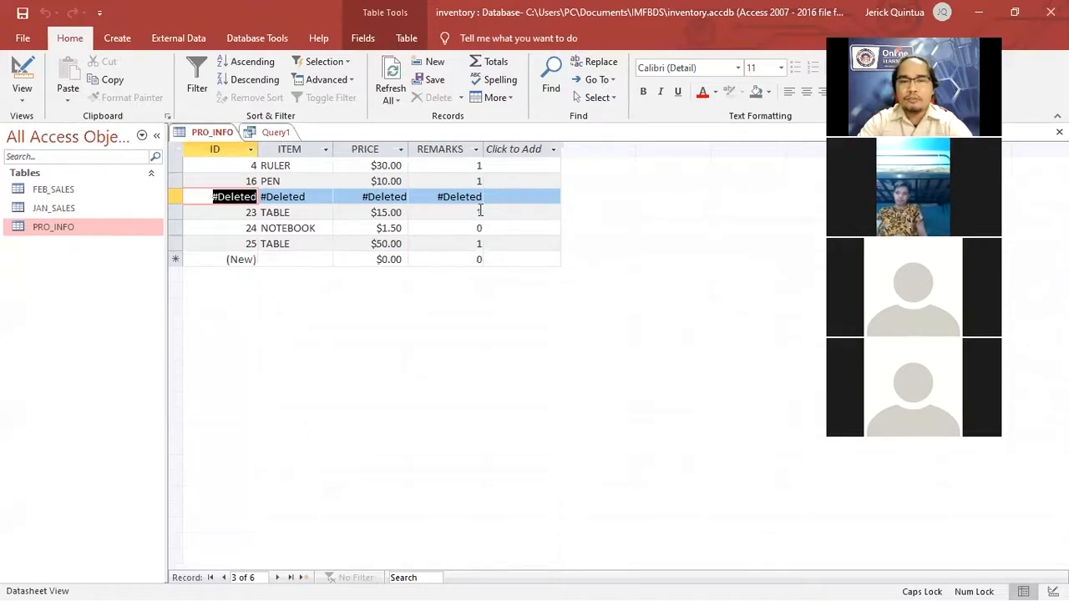
left_click(503, 196)
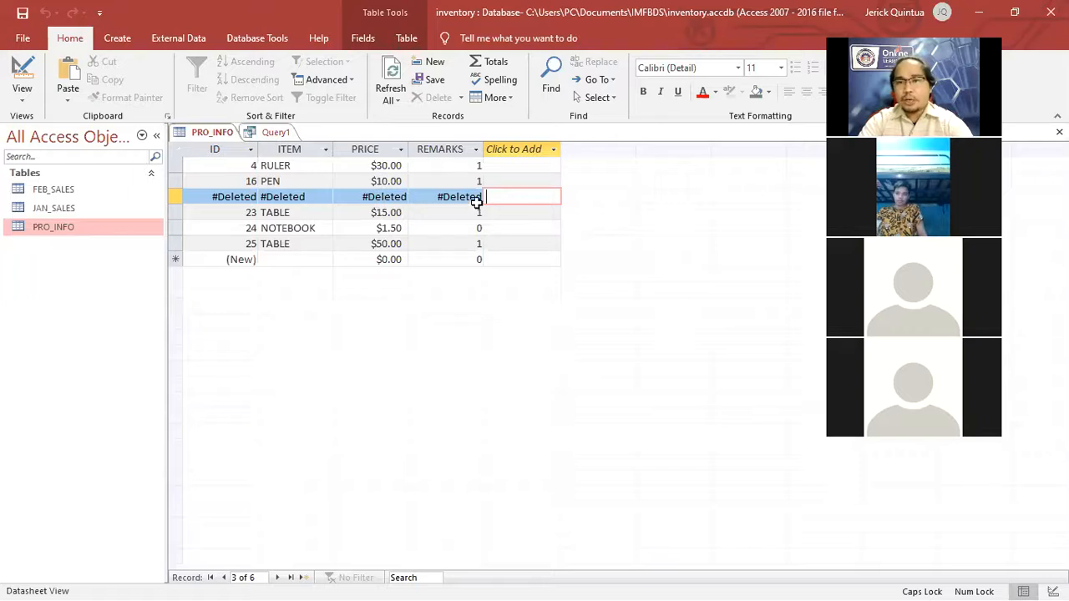
left_click(214, 196)
left_click(269, 198)
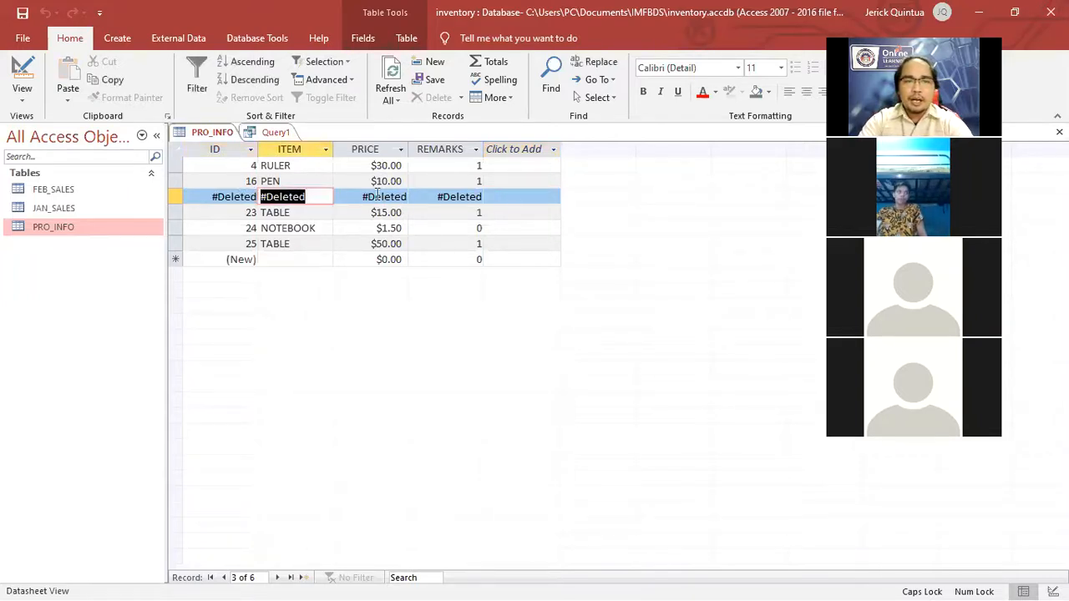
left_click_drag(357, 196, 483, 199)
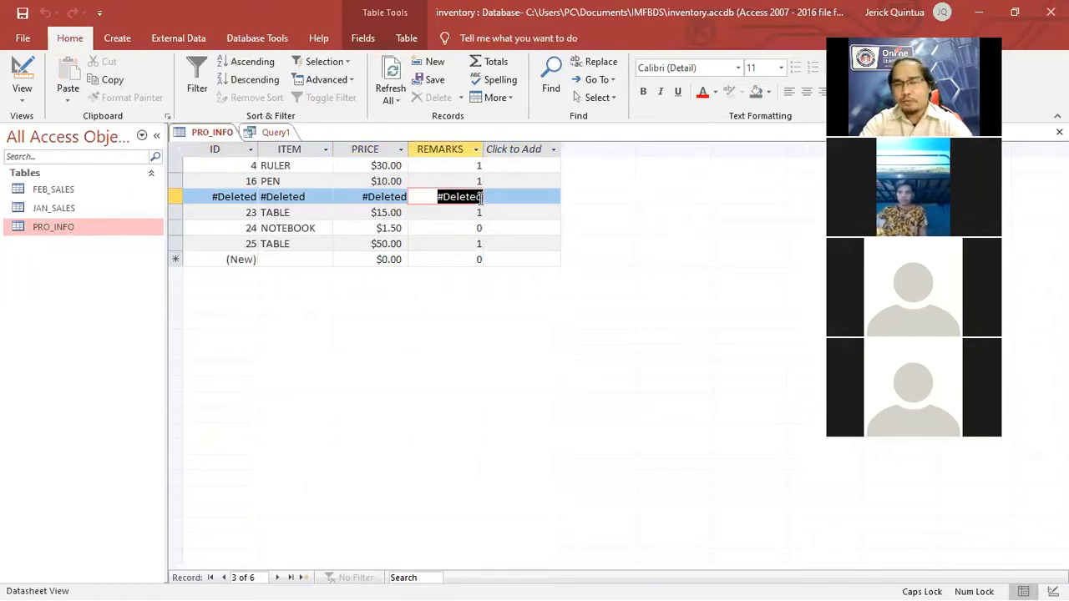
left_click(523, 228)
mouse_move(208, 196)
left_mouse_down()
mouse_move(307, 196)
mouse_move(229, 193)
left_mouse_up()
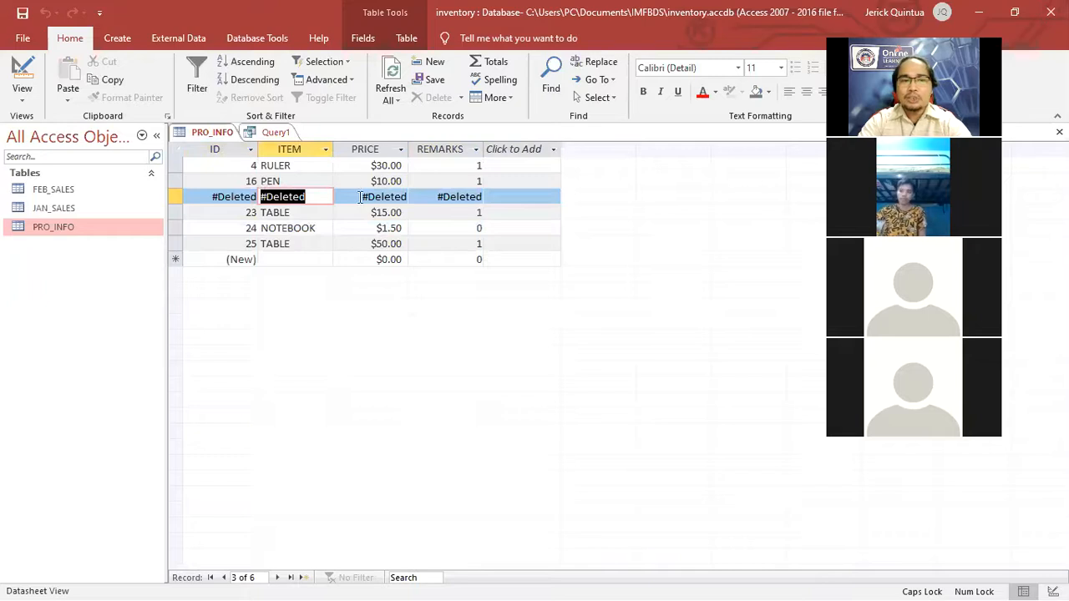
left_click_drag(360, 196, 469, 185)
Refresh all PRO_INFO records to clear the deleted row, and compare the table with the delete criteria in Query1
left_click(390, 88)
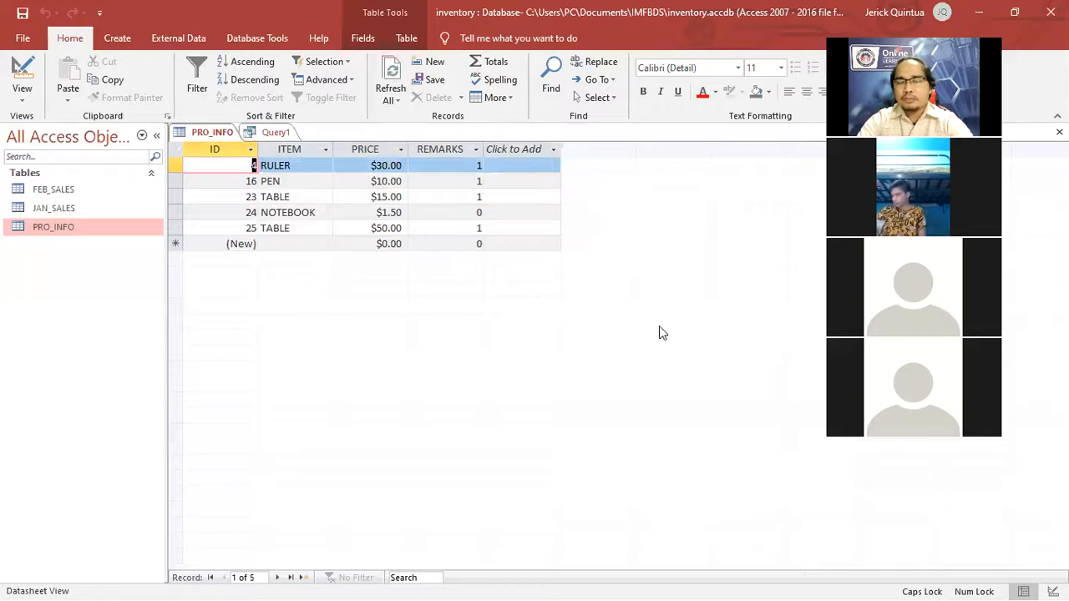
left_click(280, 132)
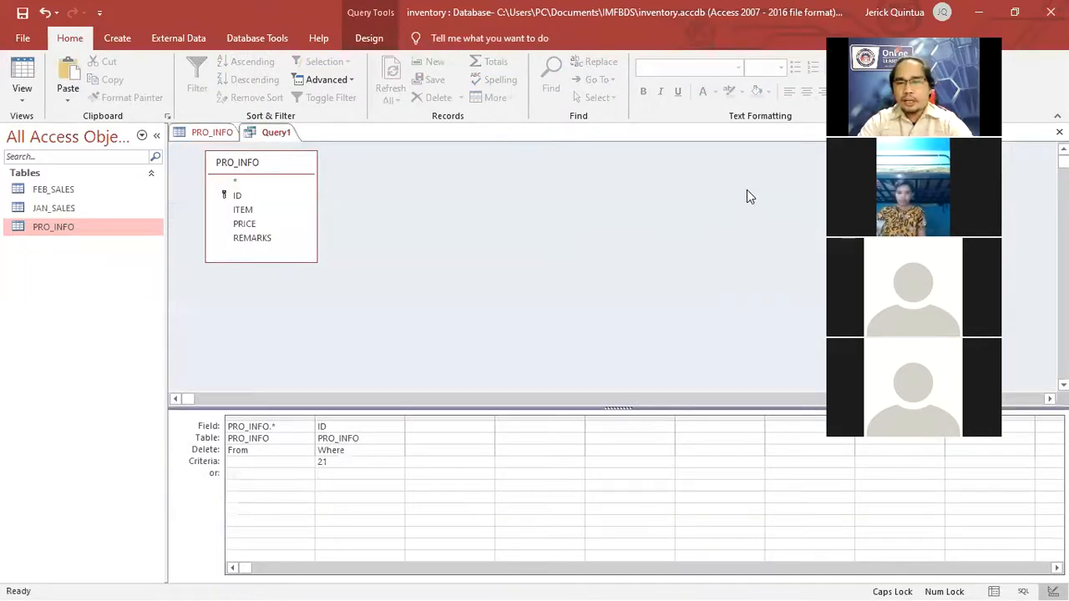
left_click(197, 132)
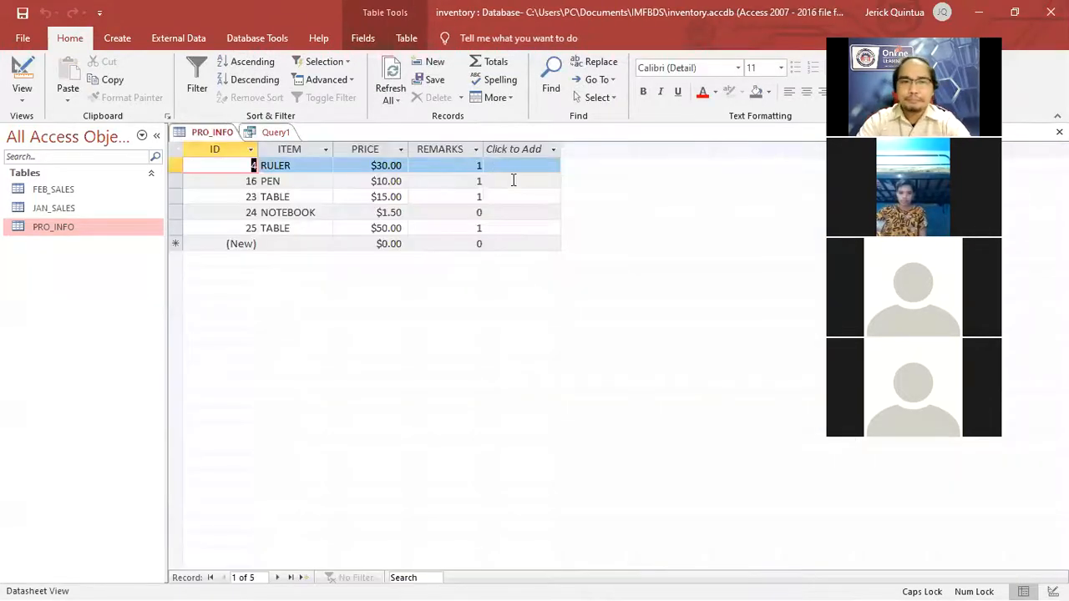